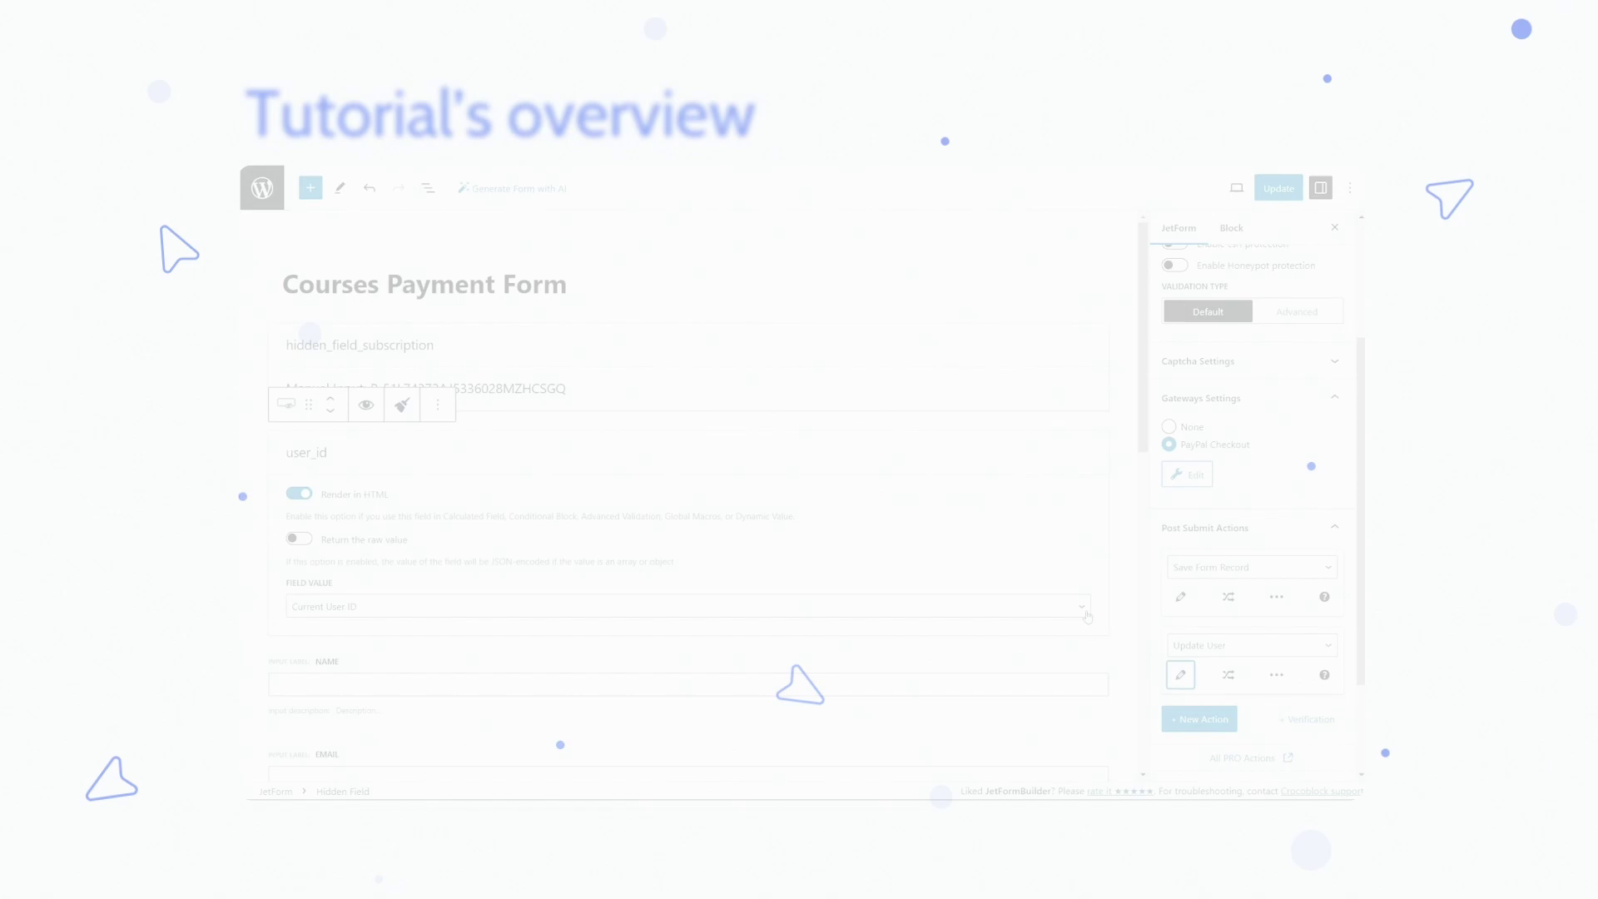
Step: Add GATEWAY.SUCCESS as the action's triggering event and save the condition
click(1229, 674)
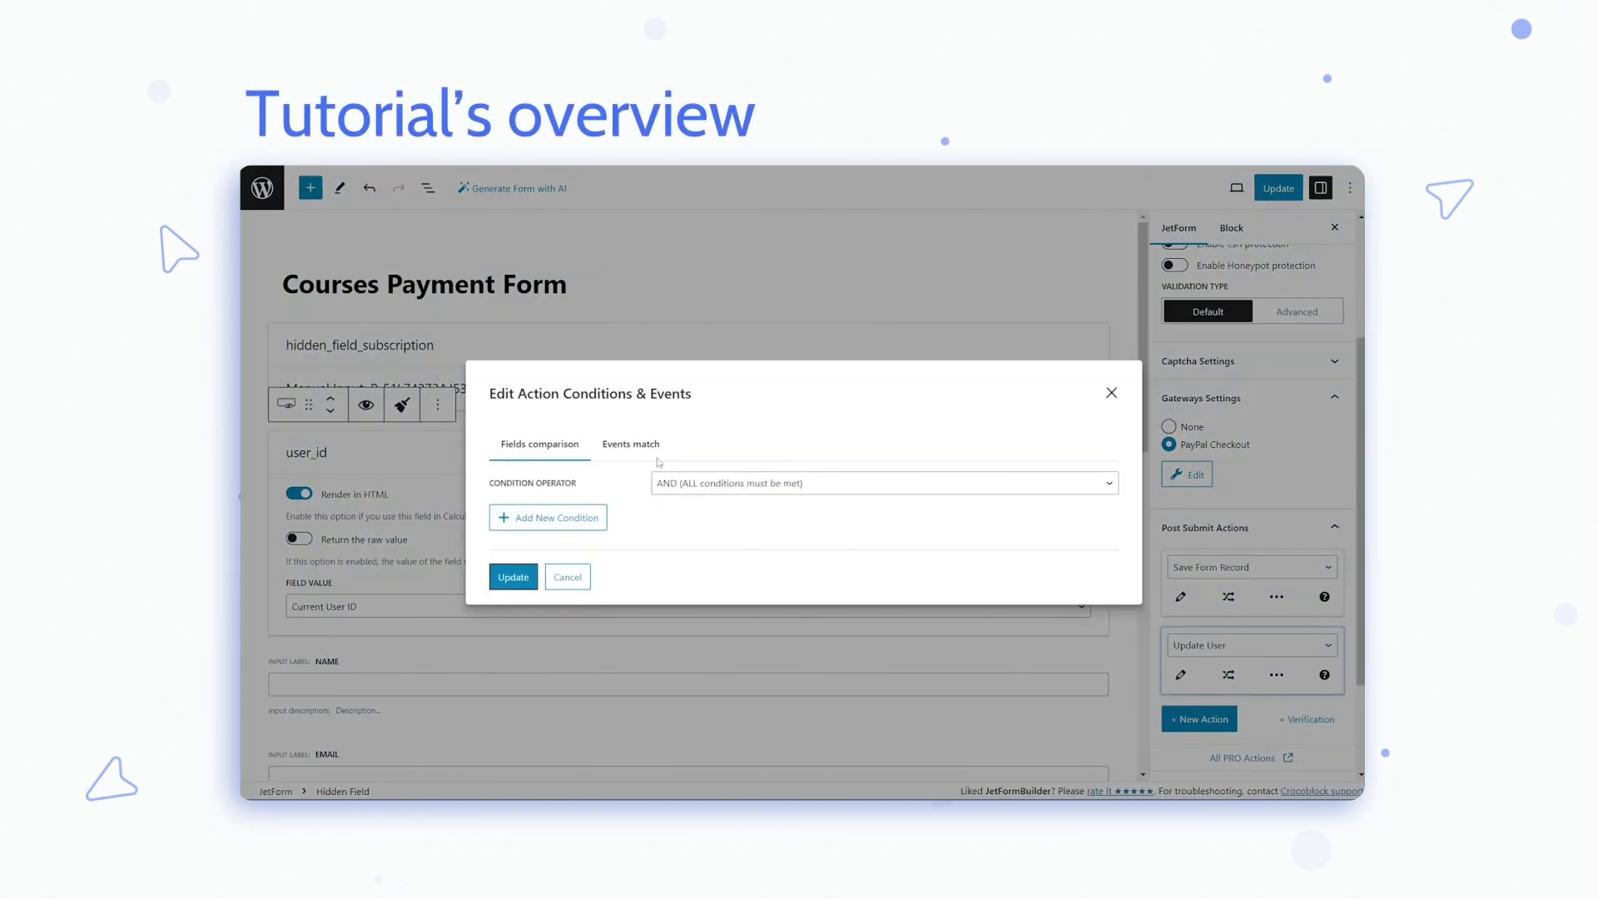
click(631, 443)
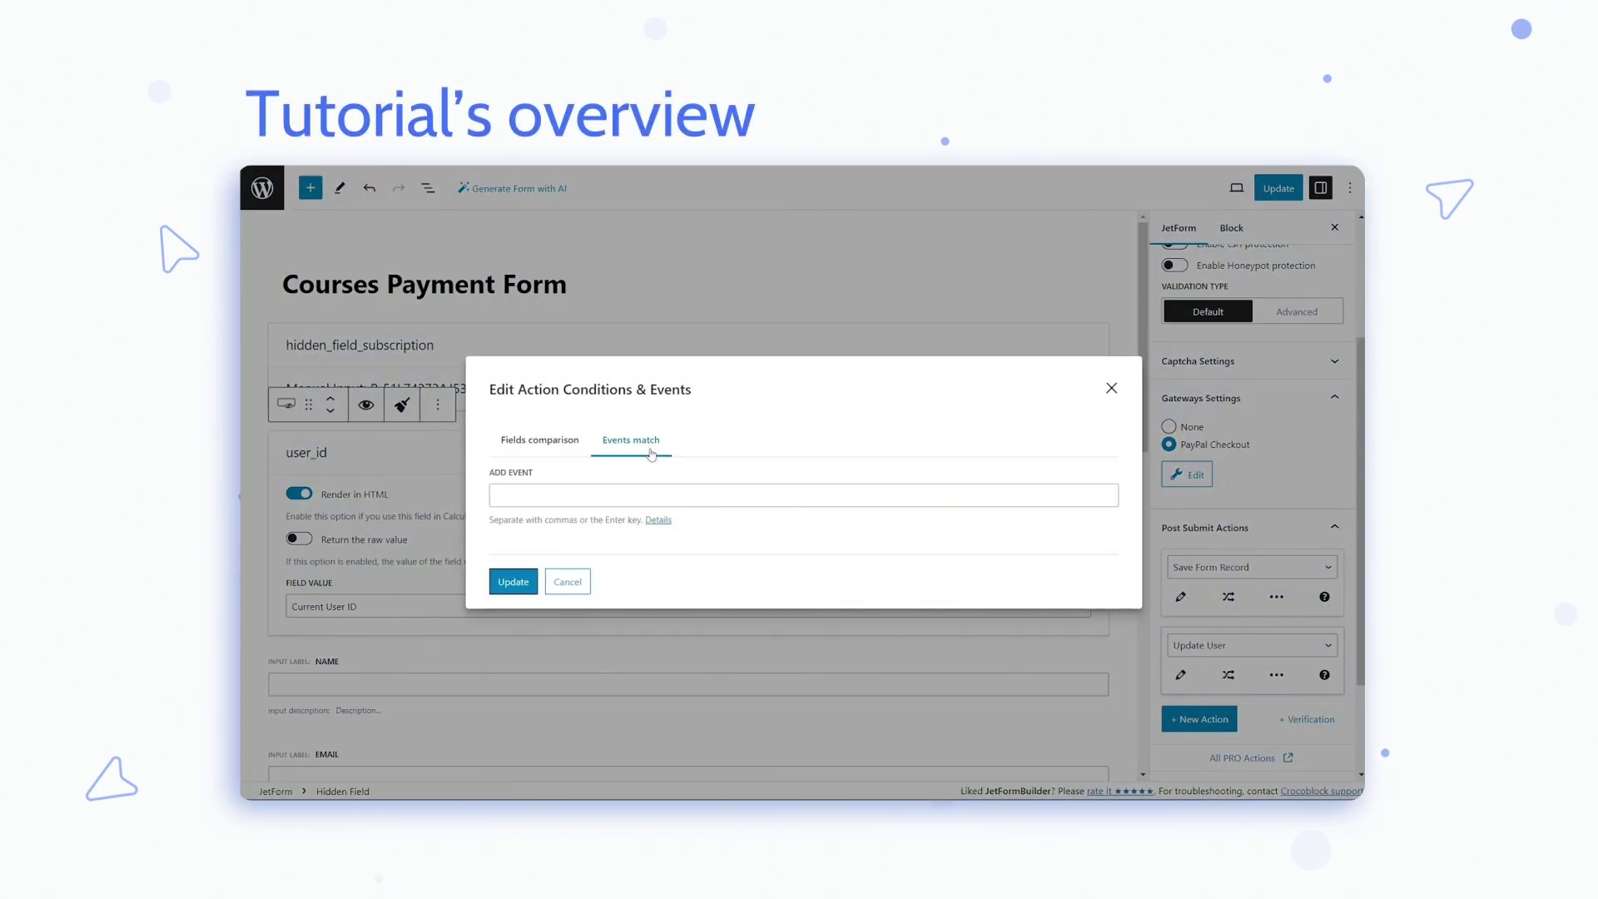
click(652, 492)
click(591, 542)
click(529, 610)
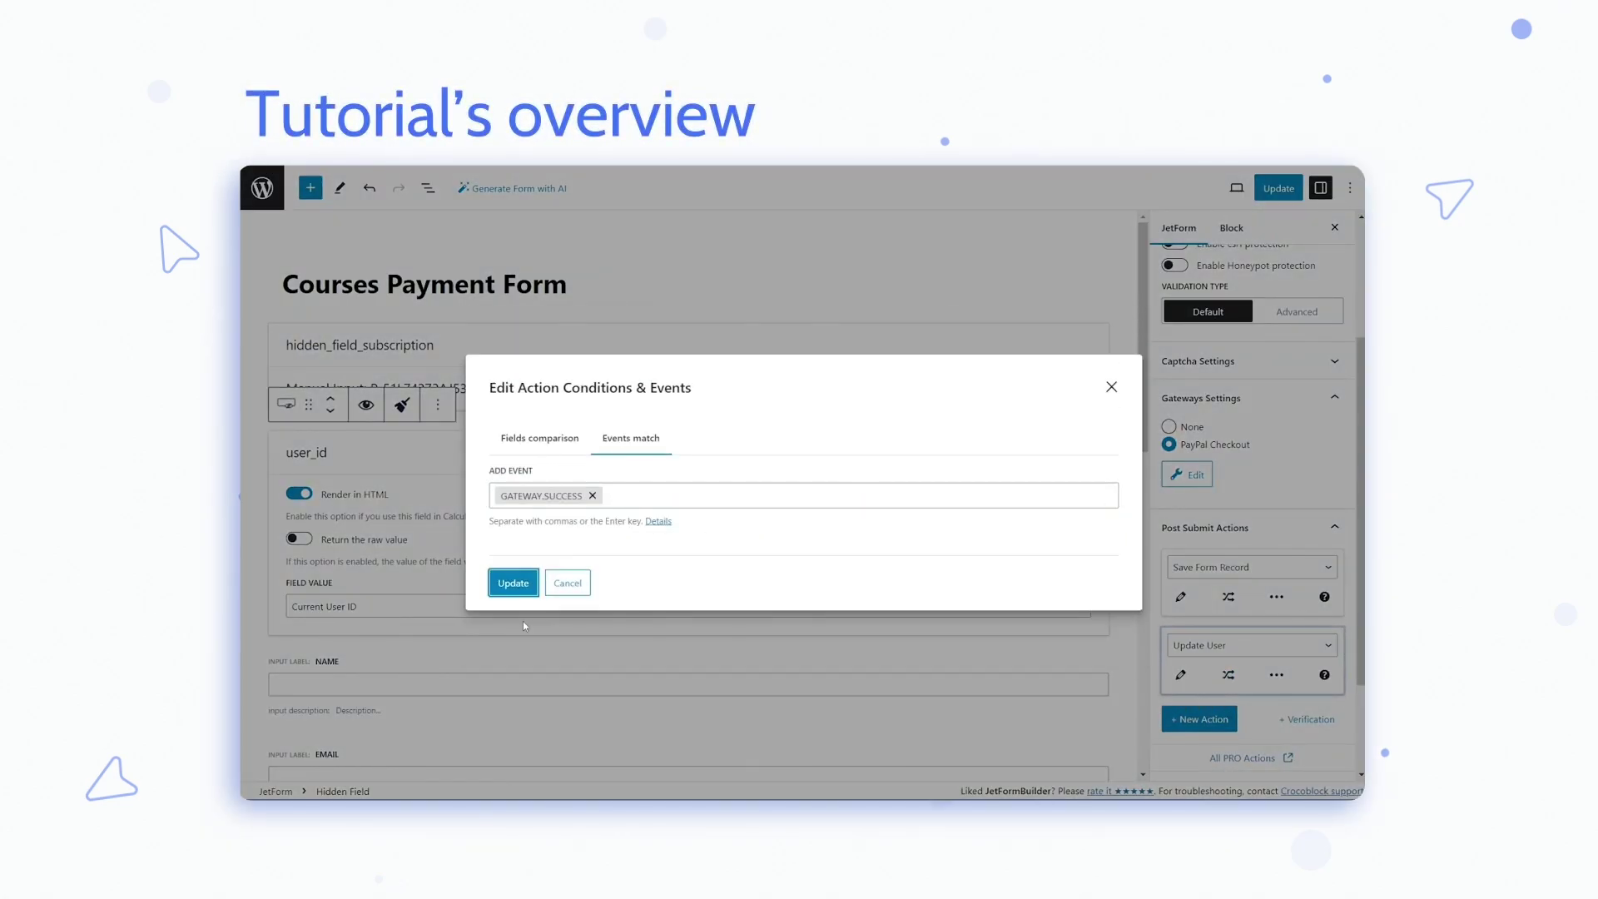
click(513, 581)
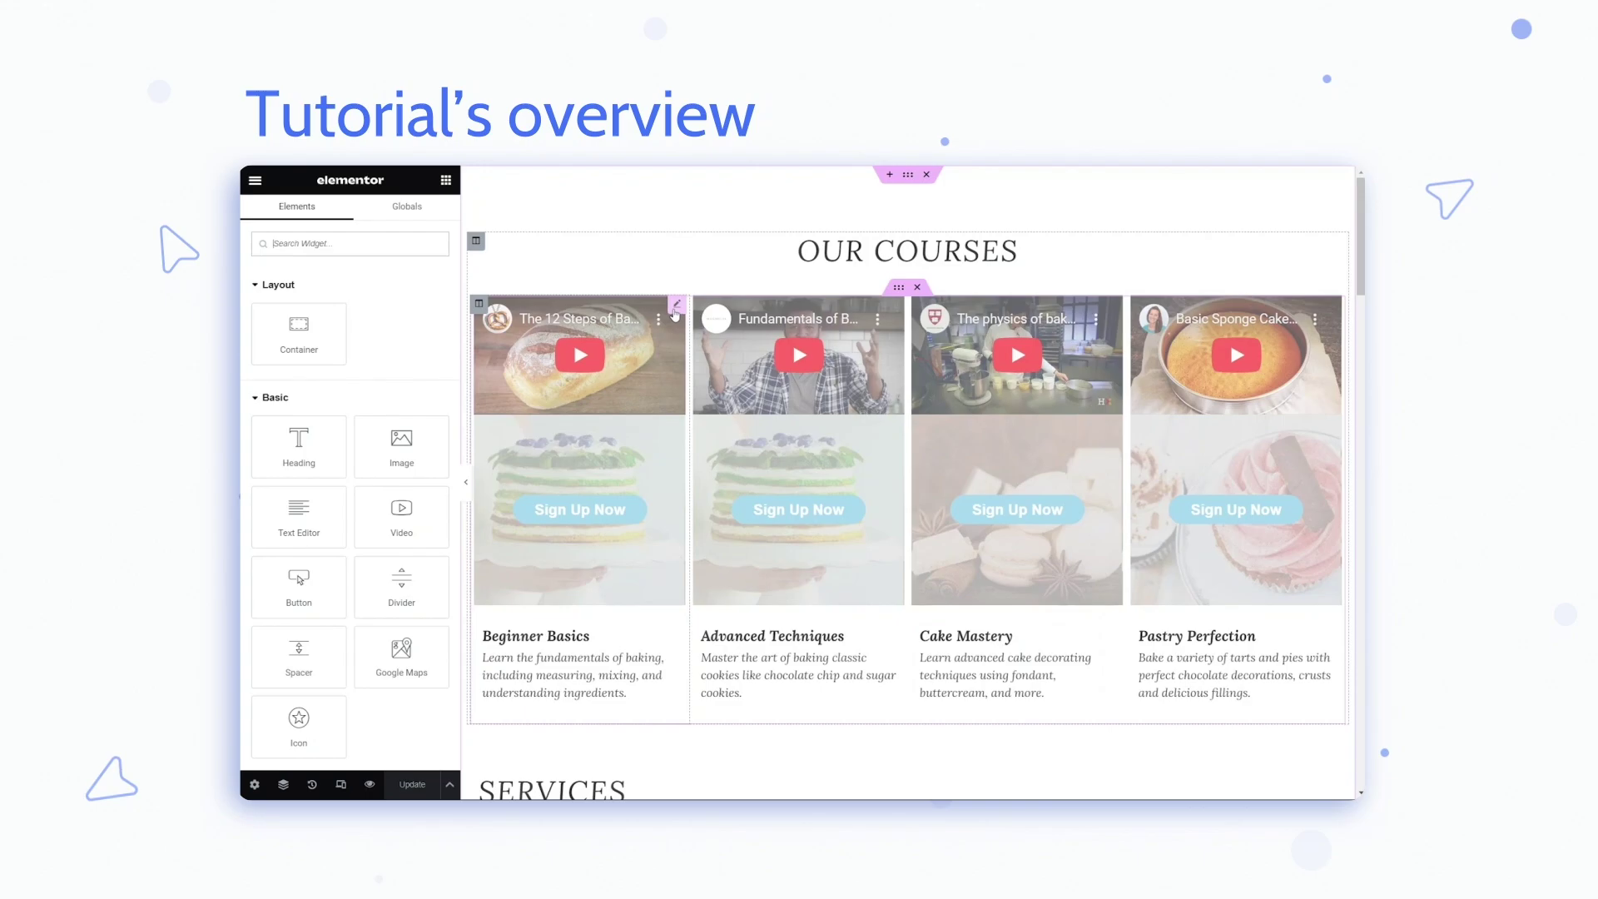
Step: Show the first course video's user role visibility rule, then start the PayPal subscription checkout
click(647, 381)
click(419, 214)
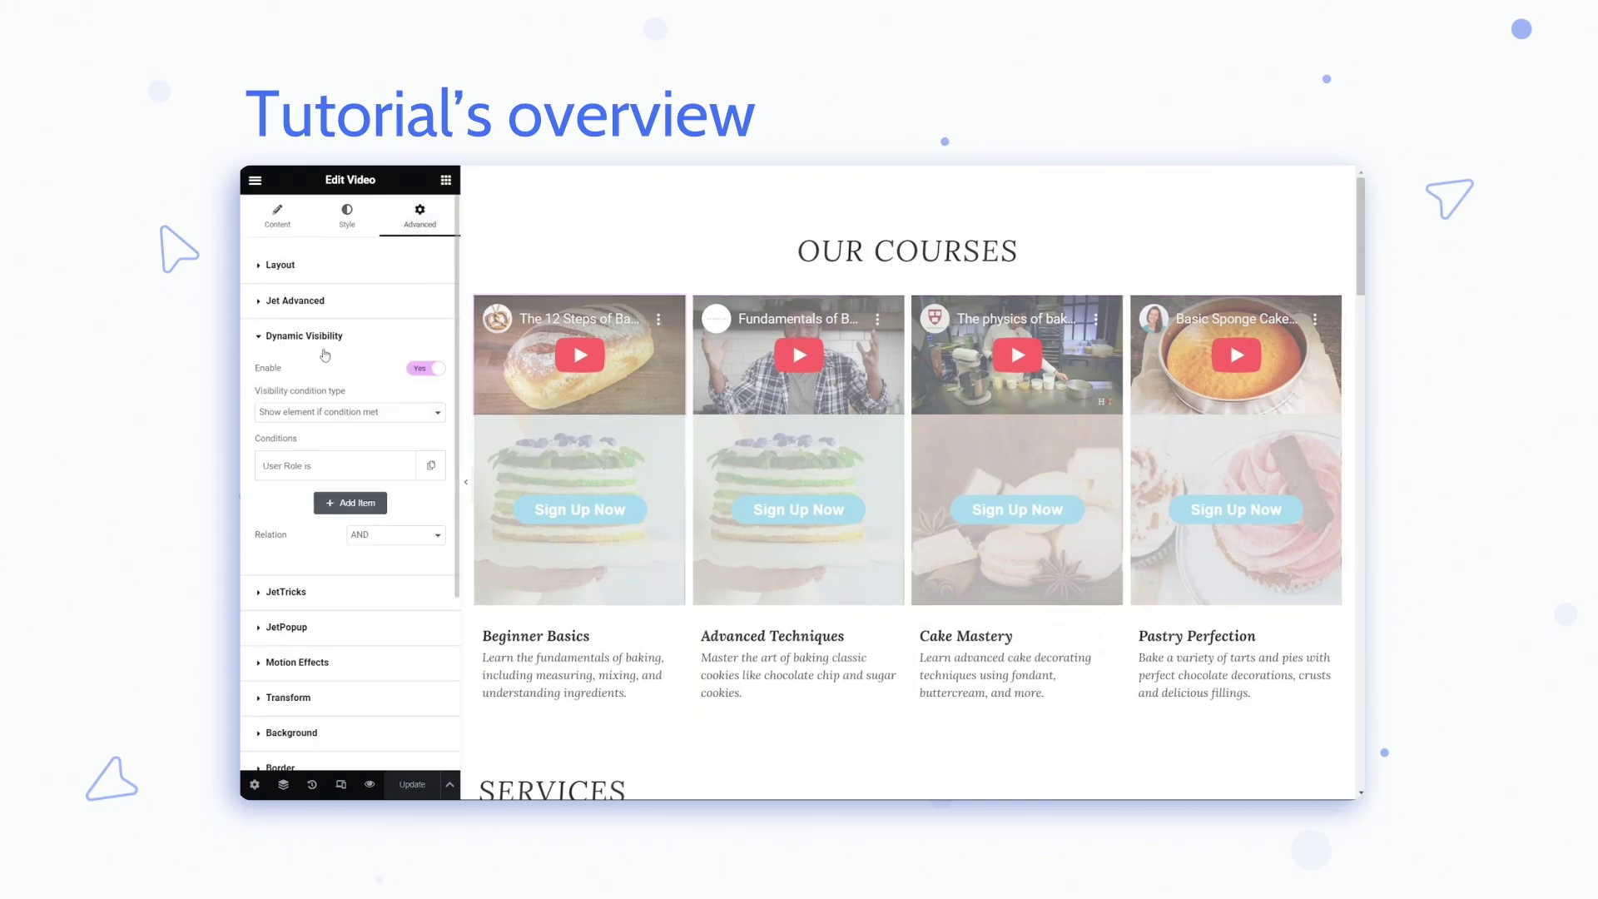
click(333, 465)
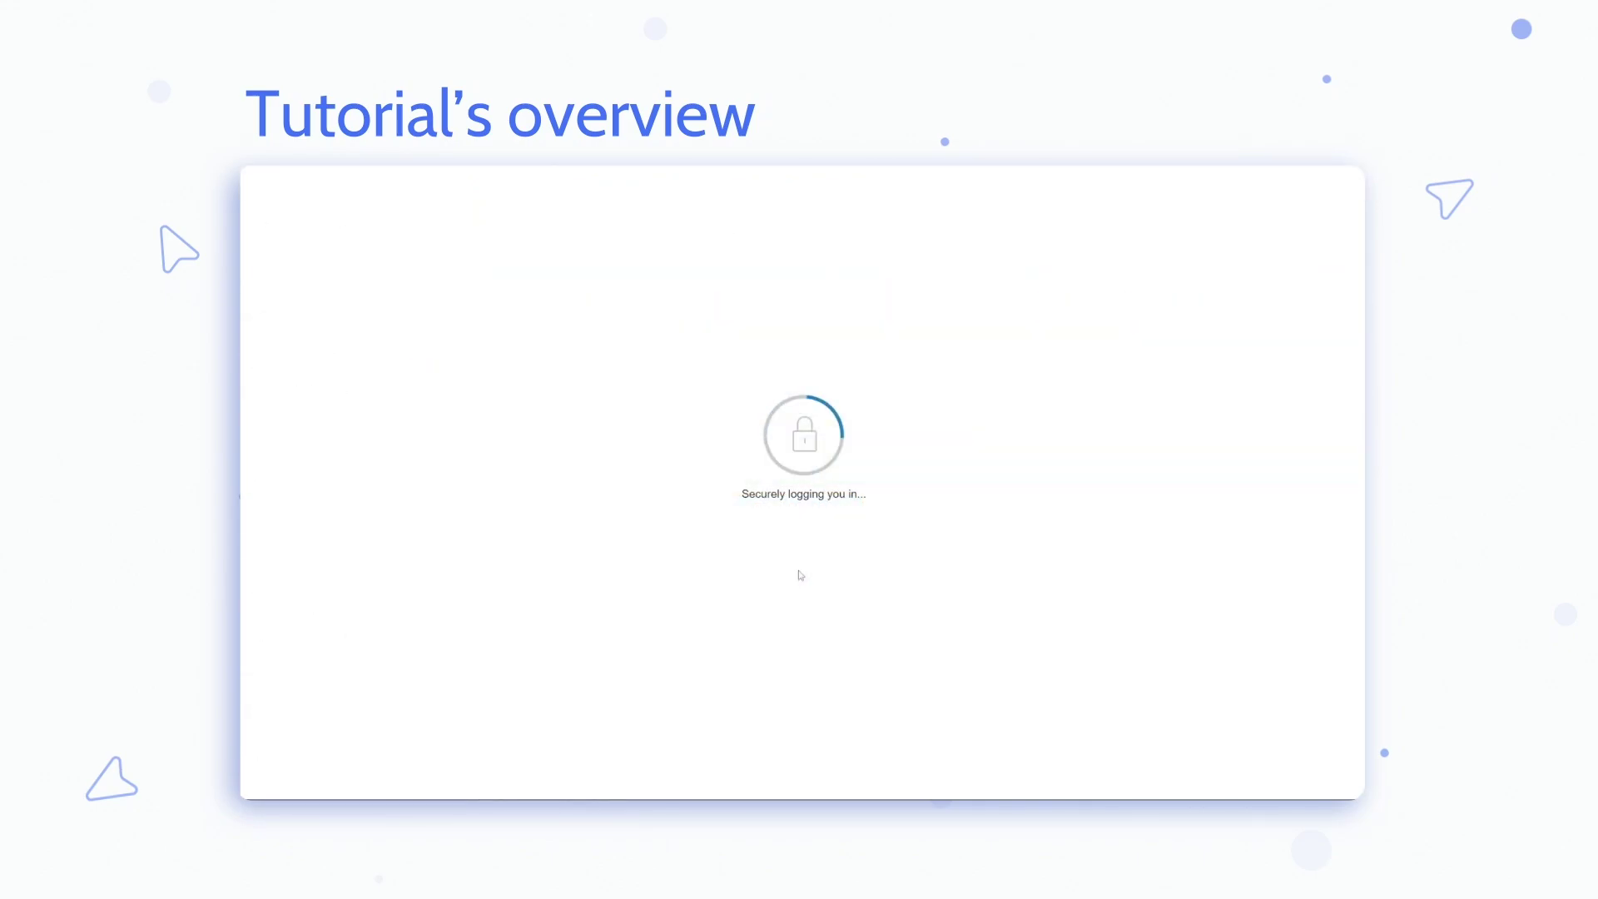
click(721, 509)
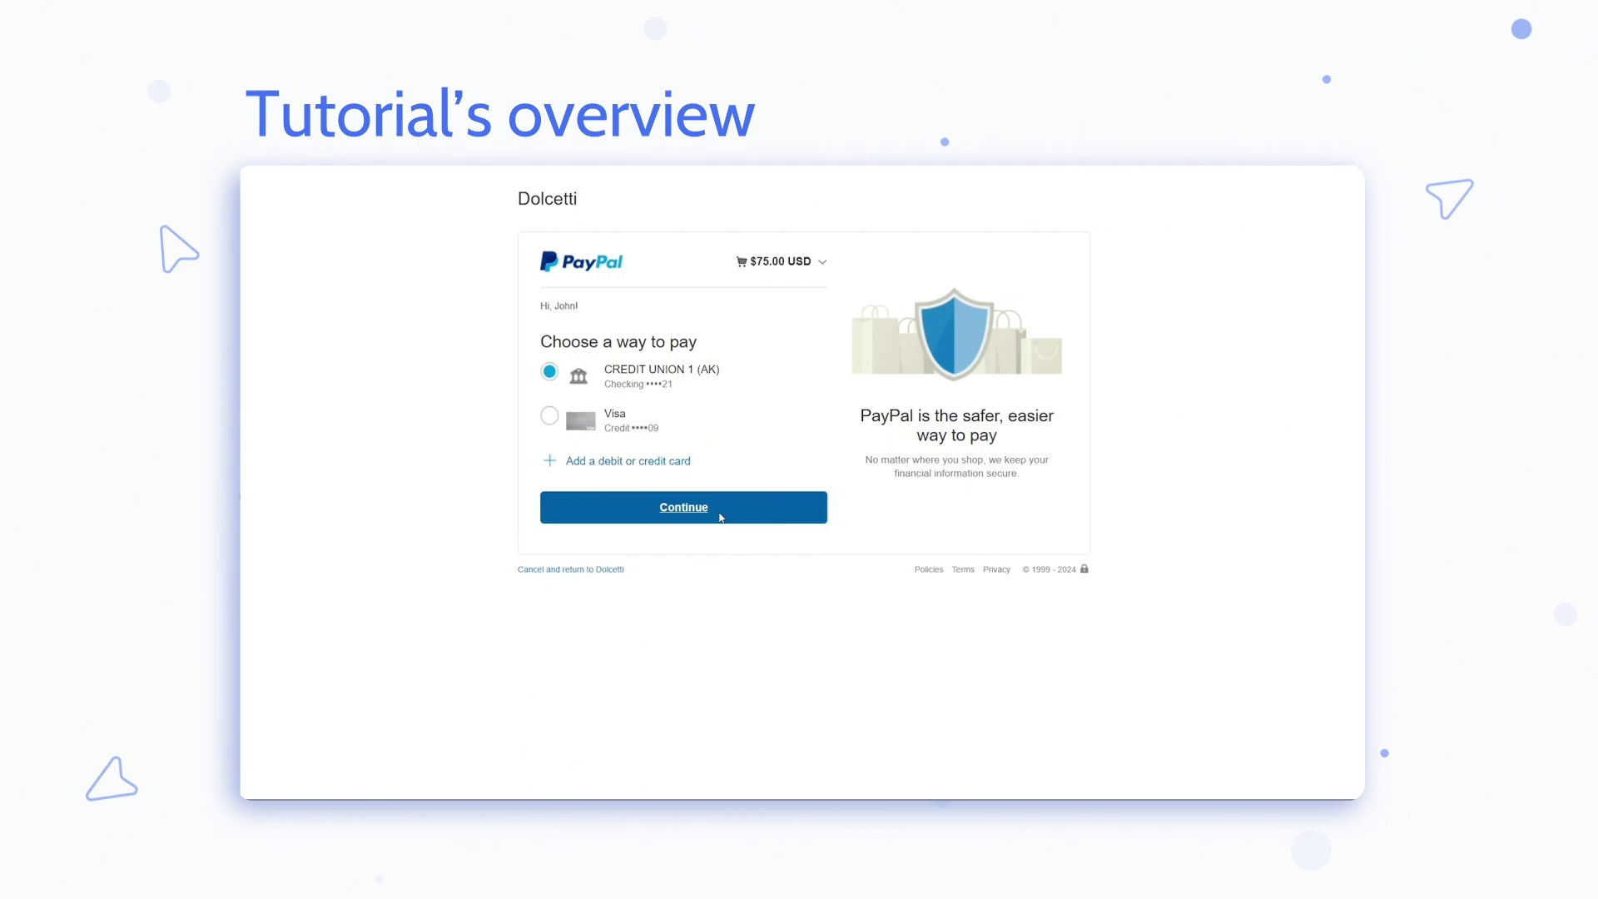
click(692, 622)
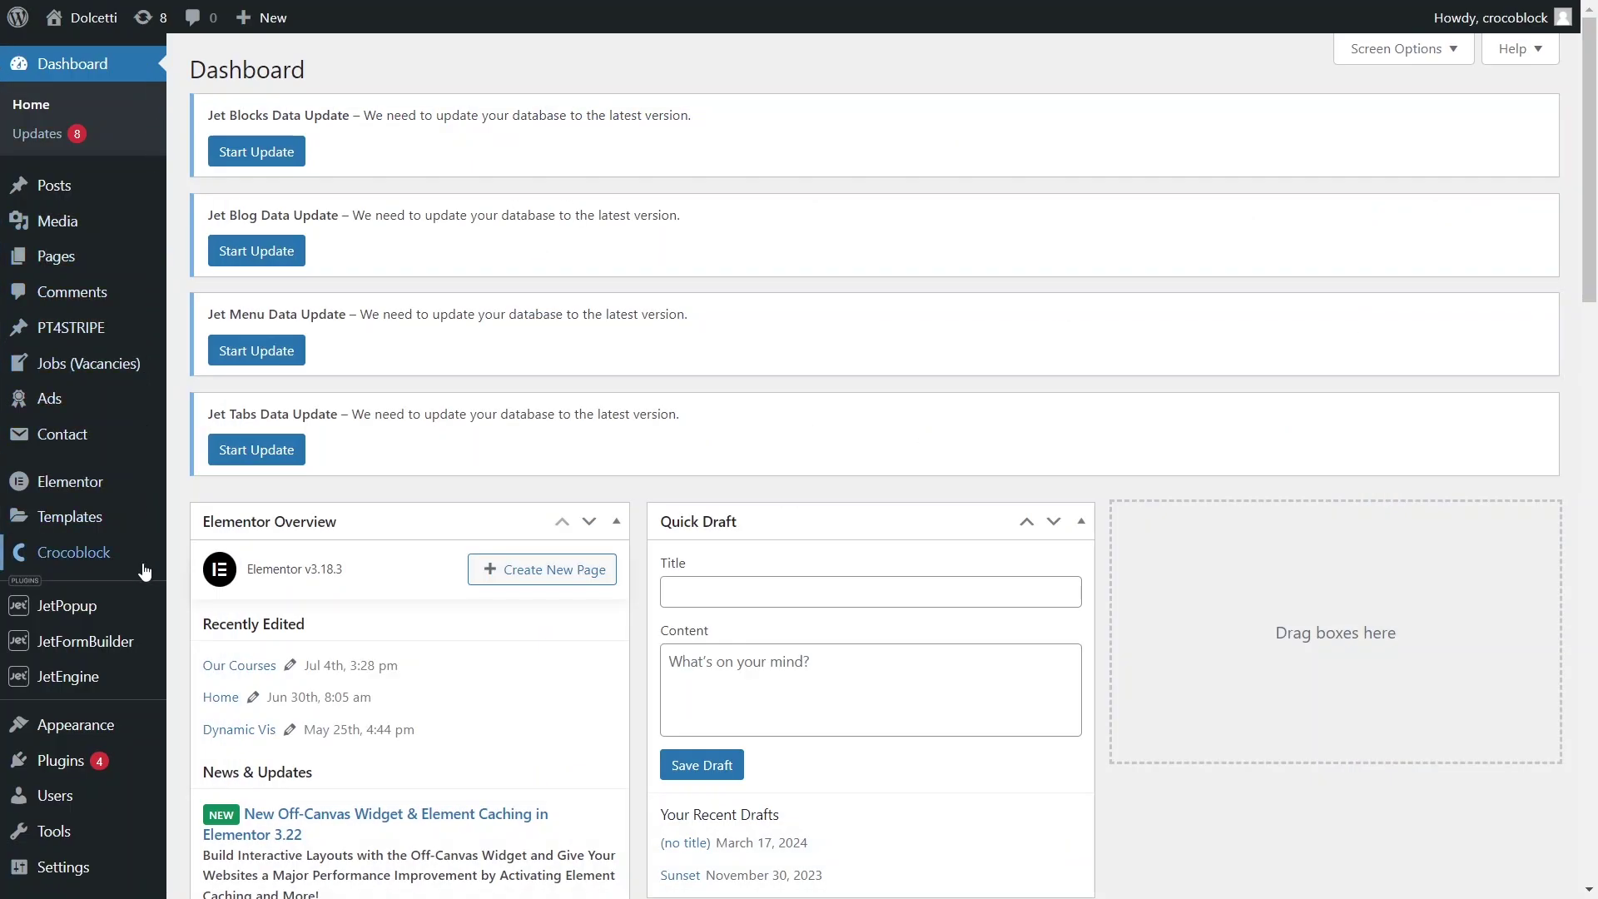
Step: From the JetFormBuilder Forms list, edit the Courses Payment Form
mouse_move(128, 641)
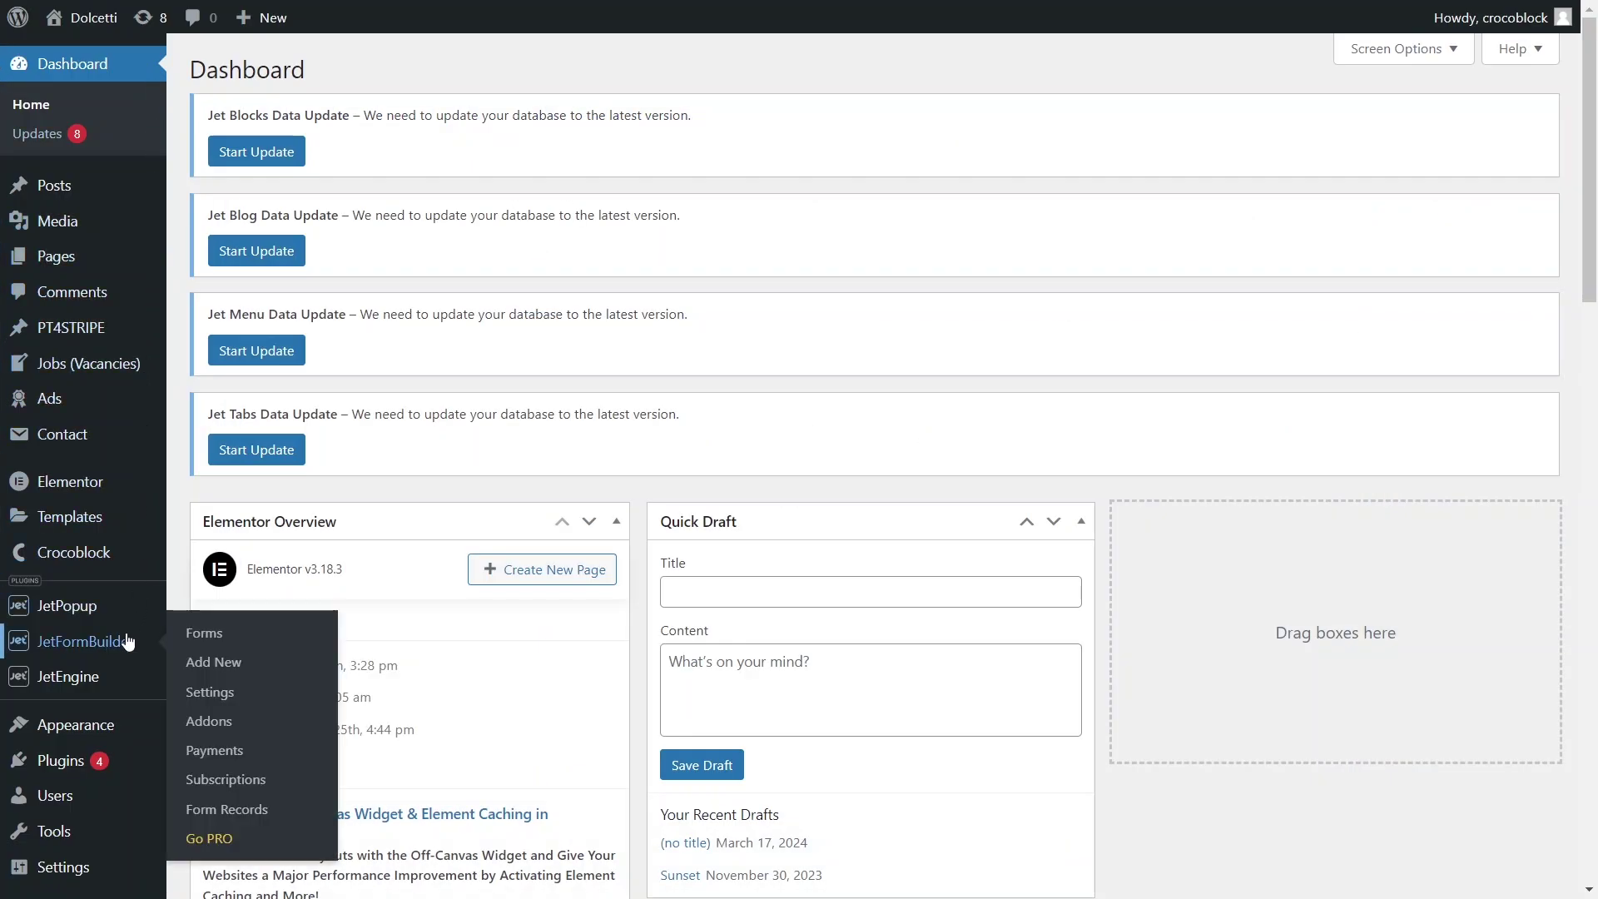
click(207, 639)
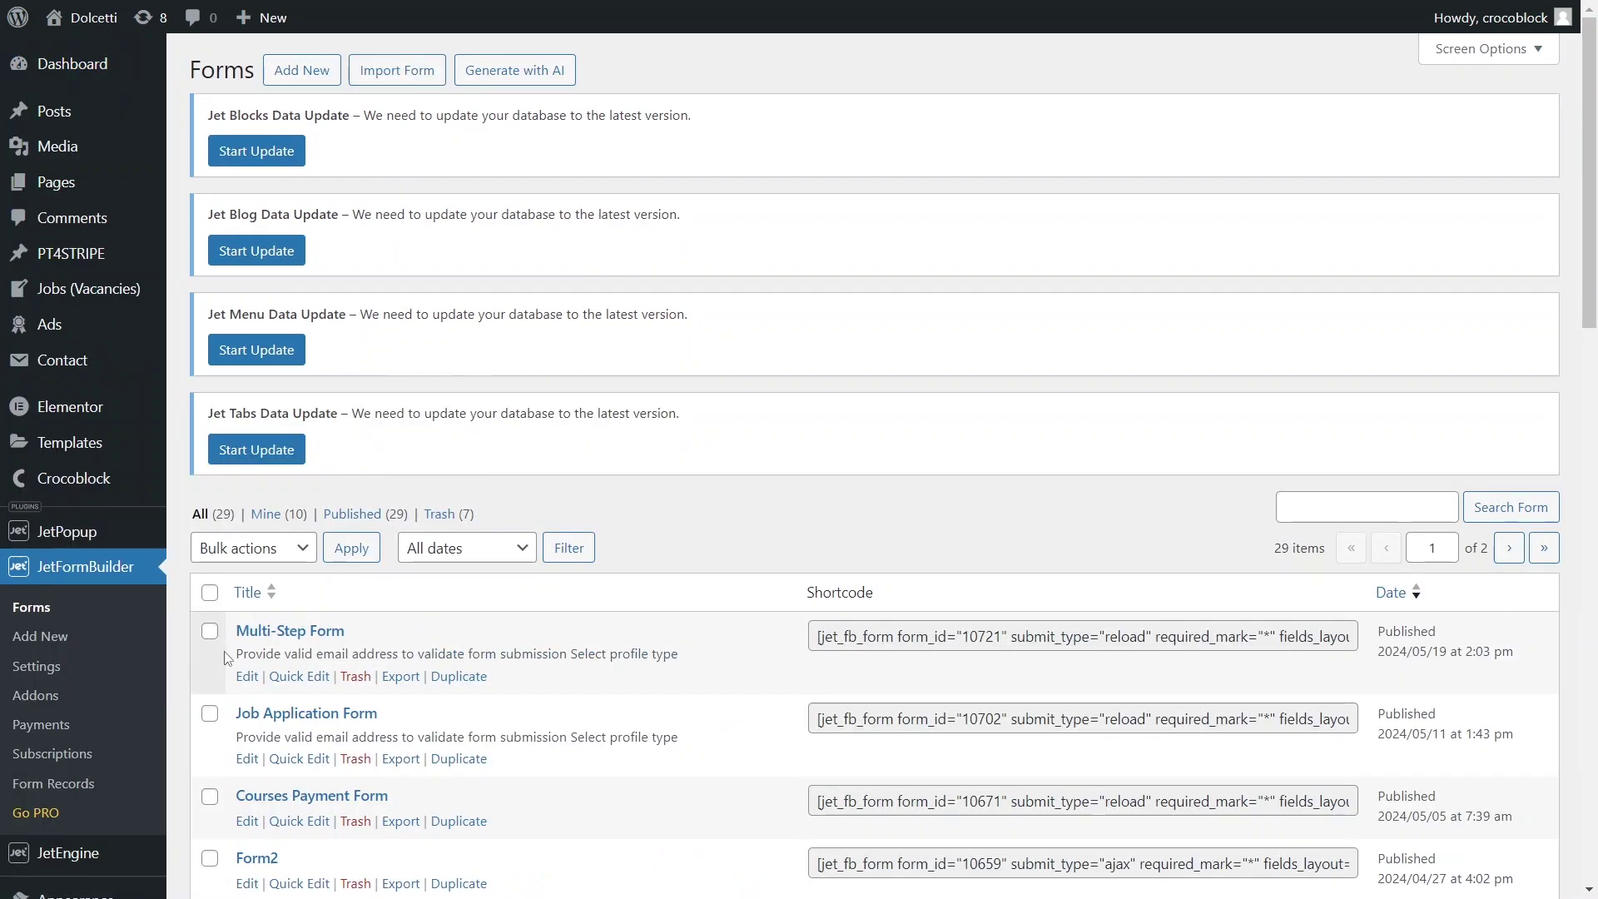
scroll(273, 707, down, 2)
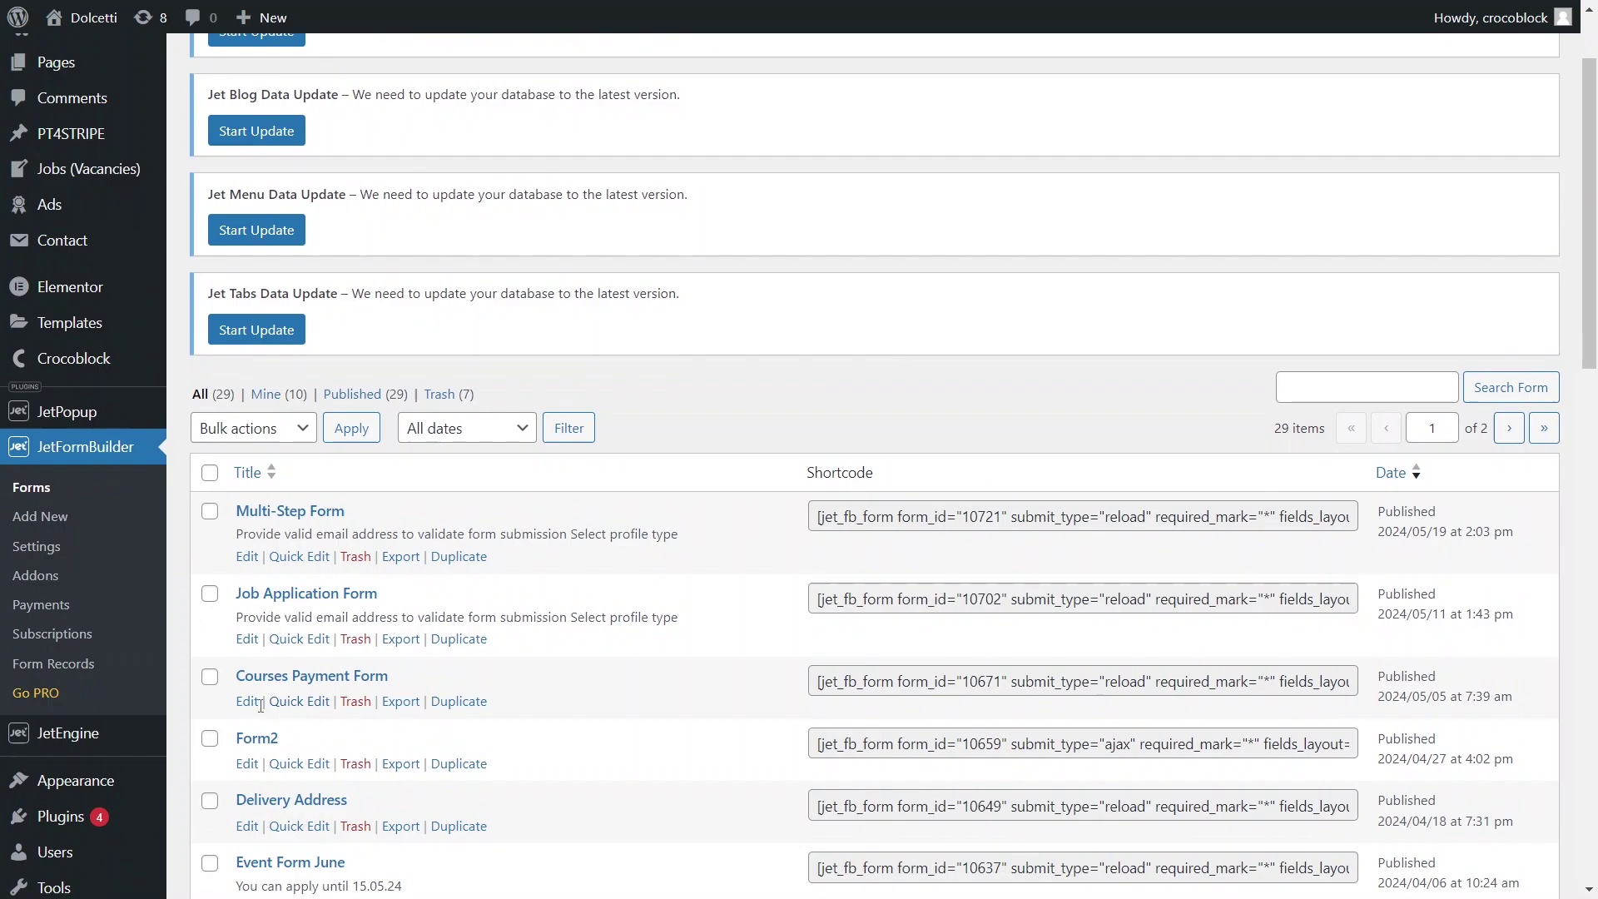
click(254, 709)
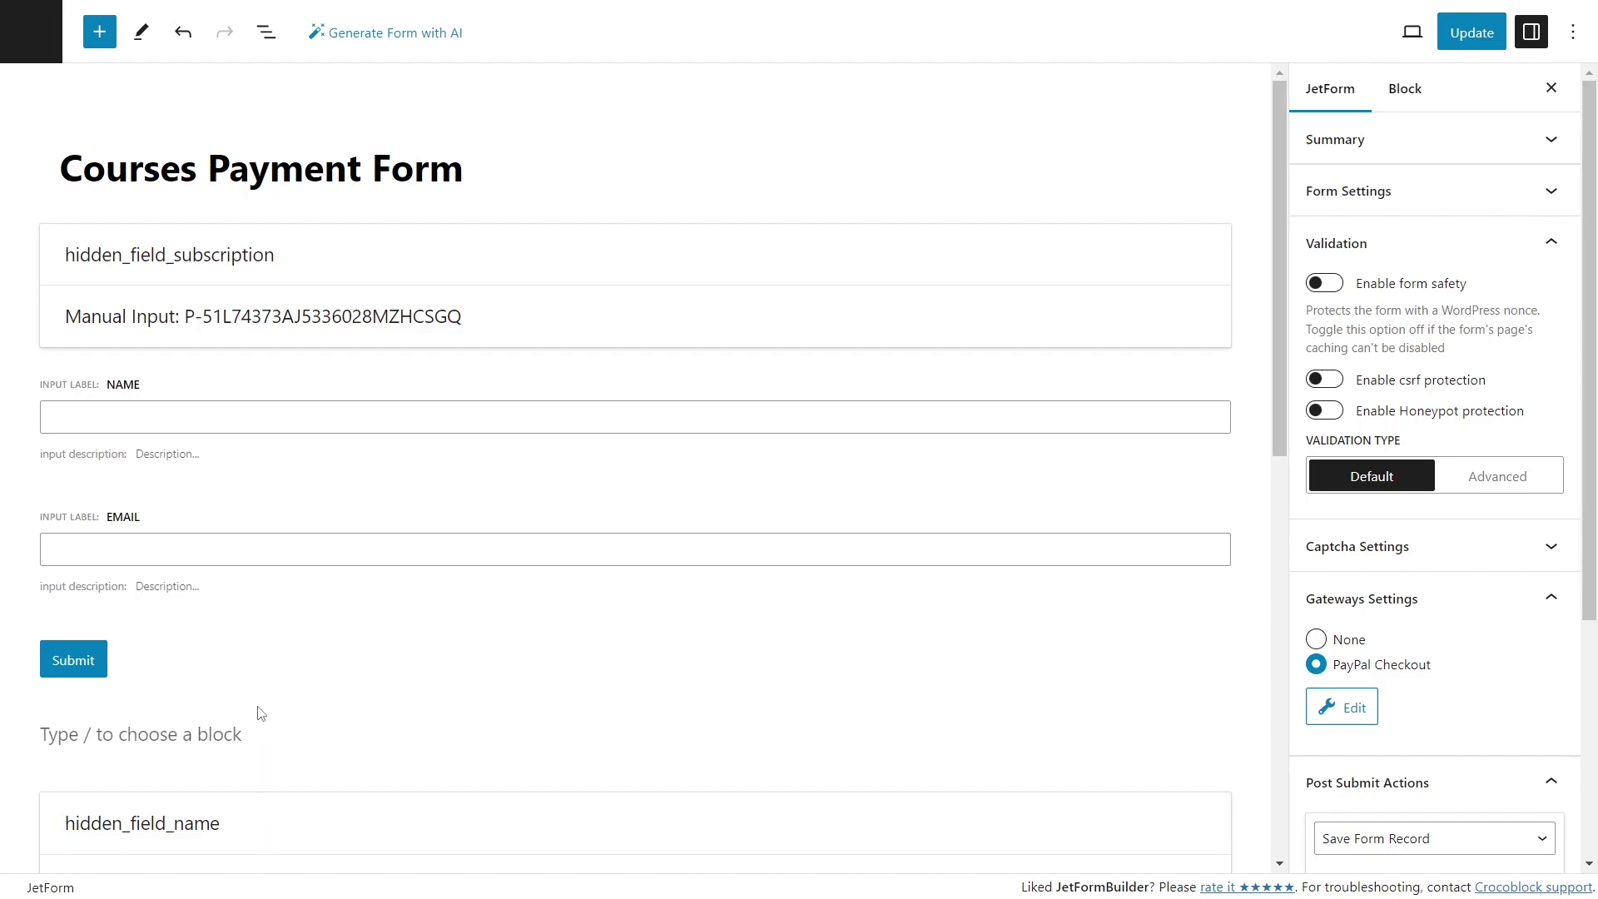
Step: Sync the PayPal access token and check the hidden_field_subscription plan field, then close the PayPal Checkout settings
click(1347, 713)
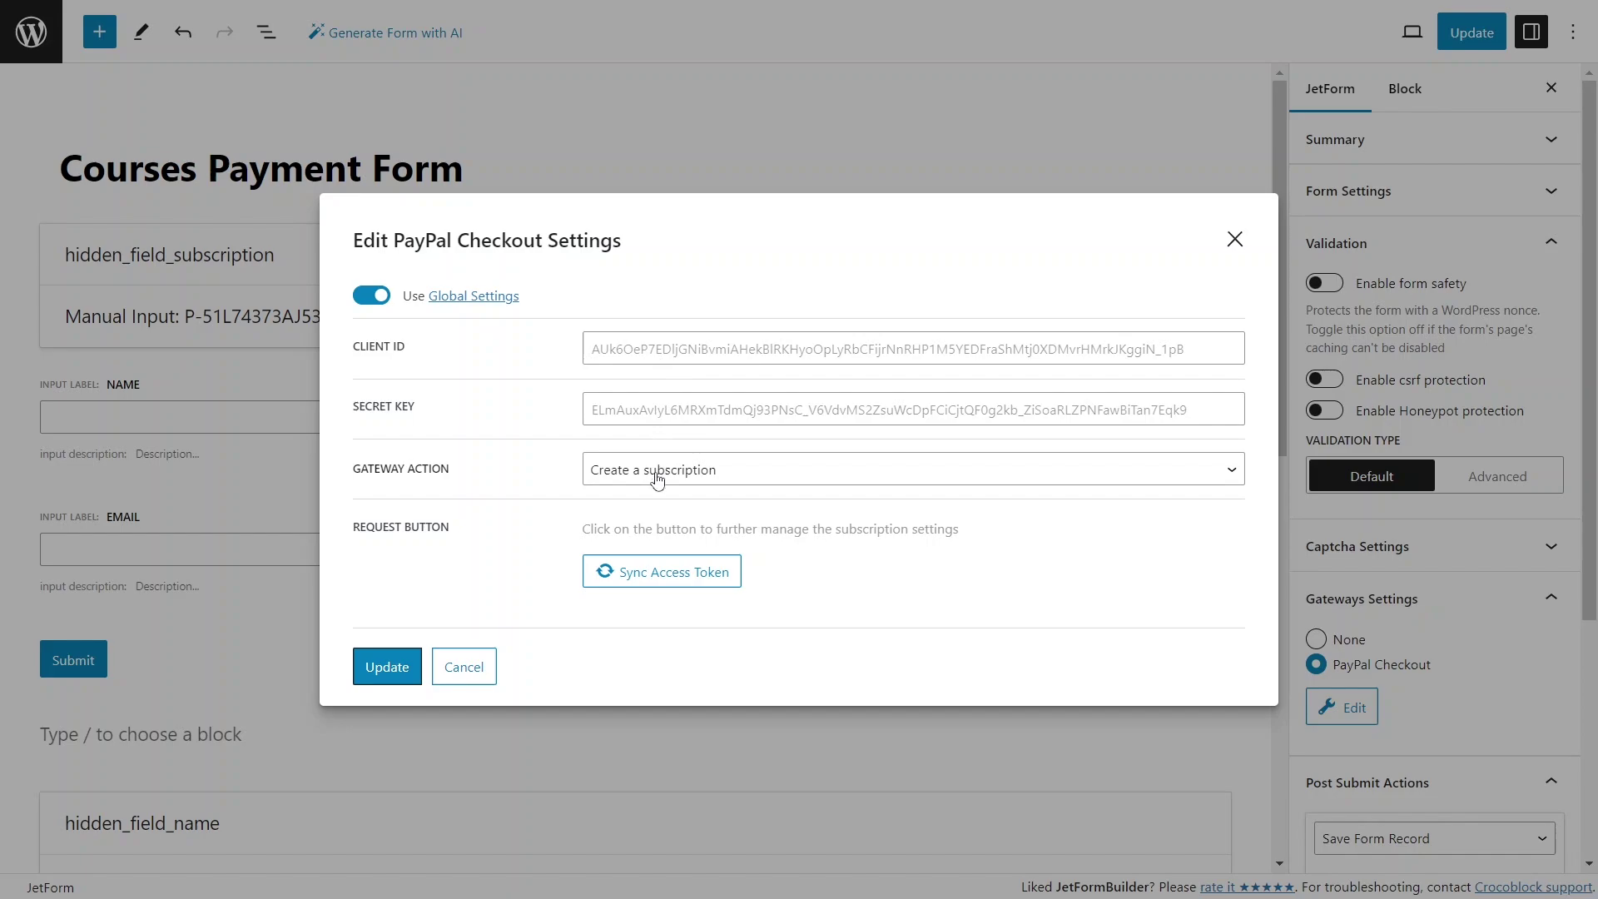
click(639, 574)
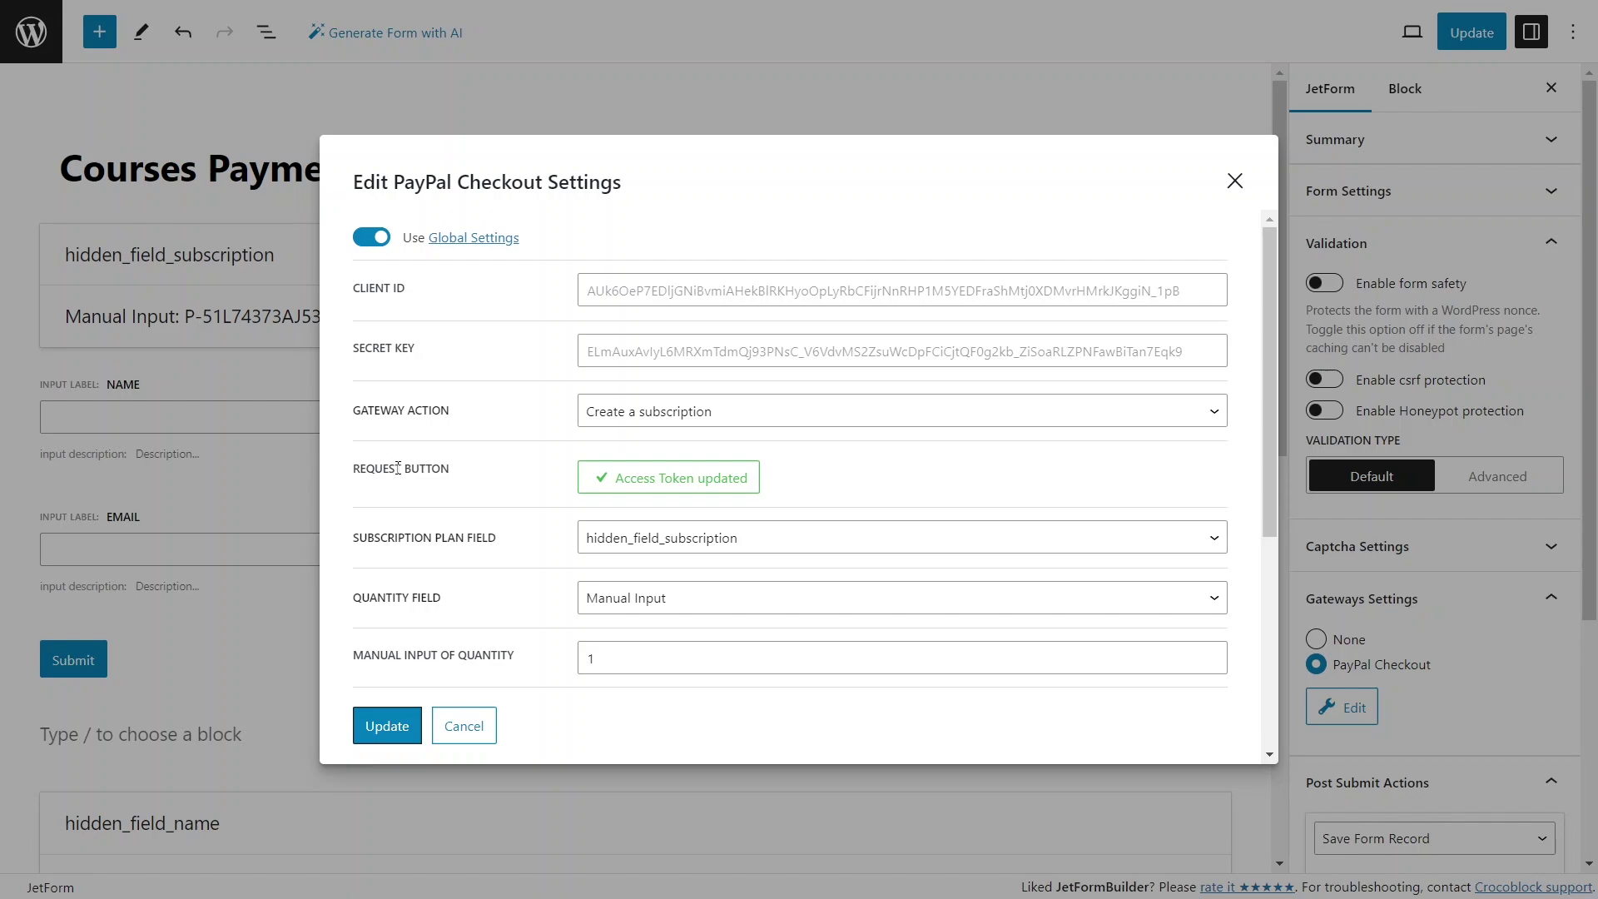
click(607, 543)
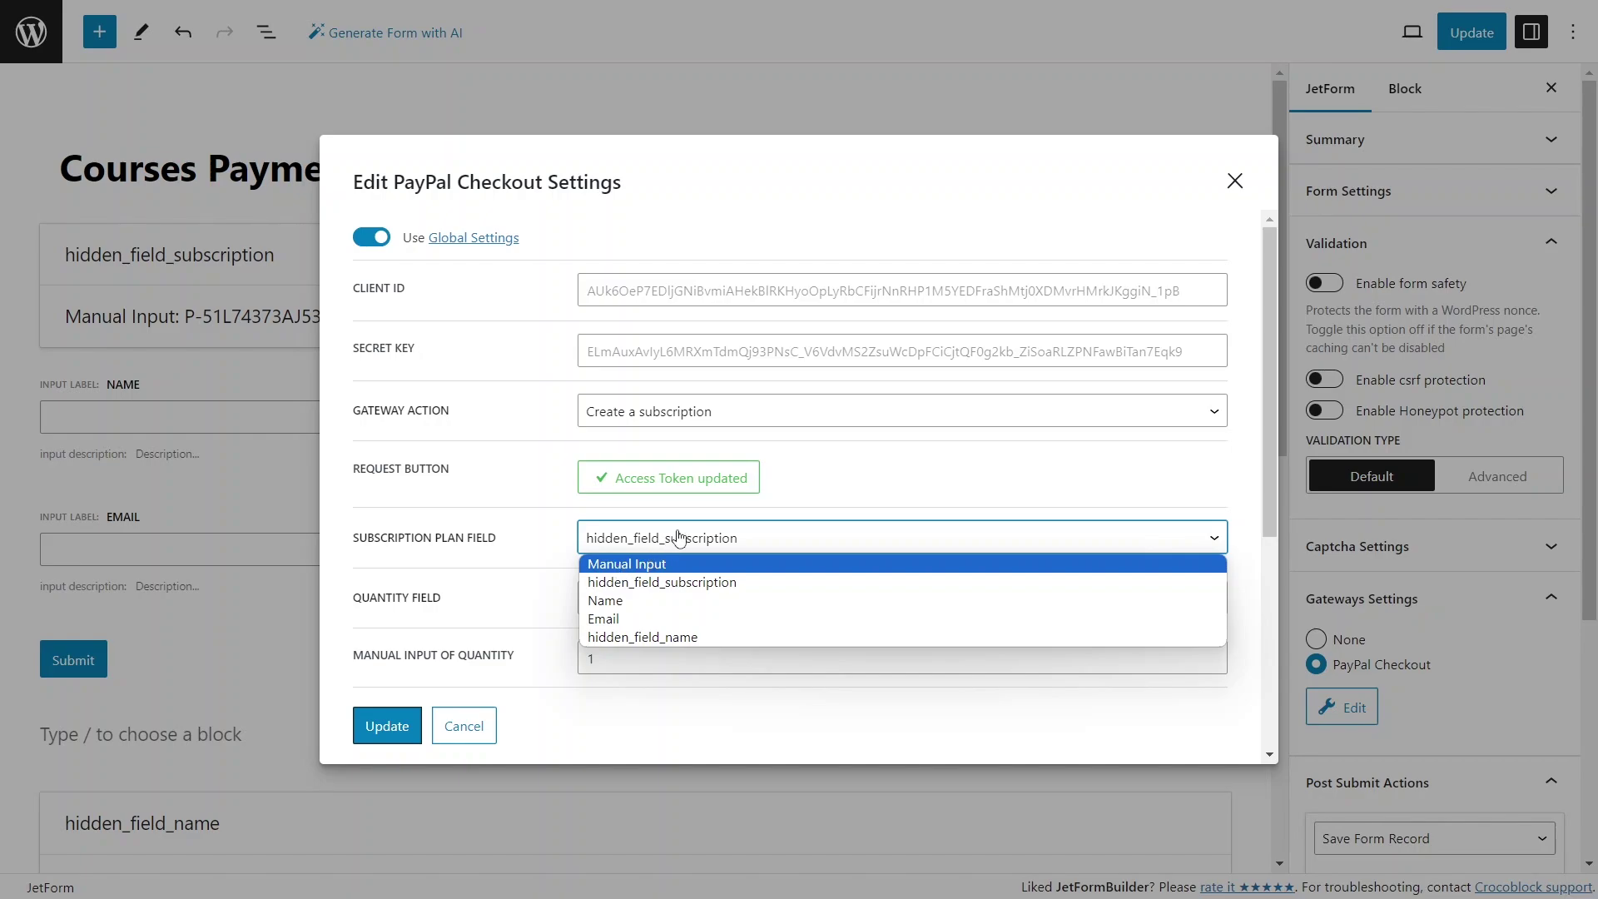
click(1235, 182)
click(1235, 182)
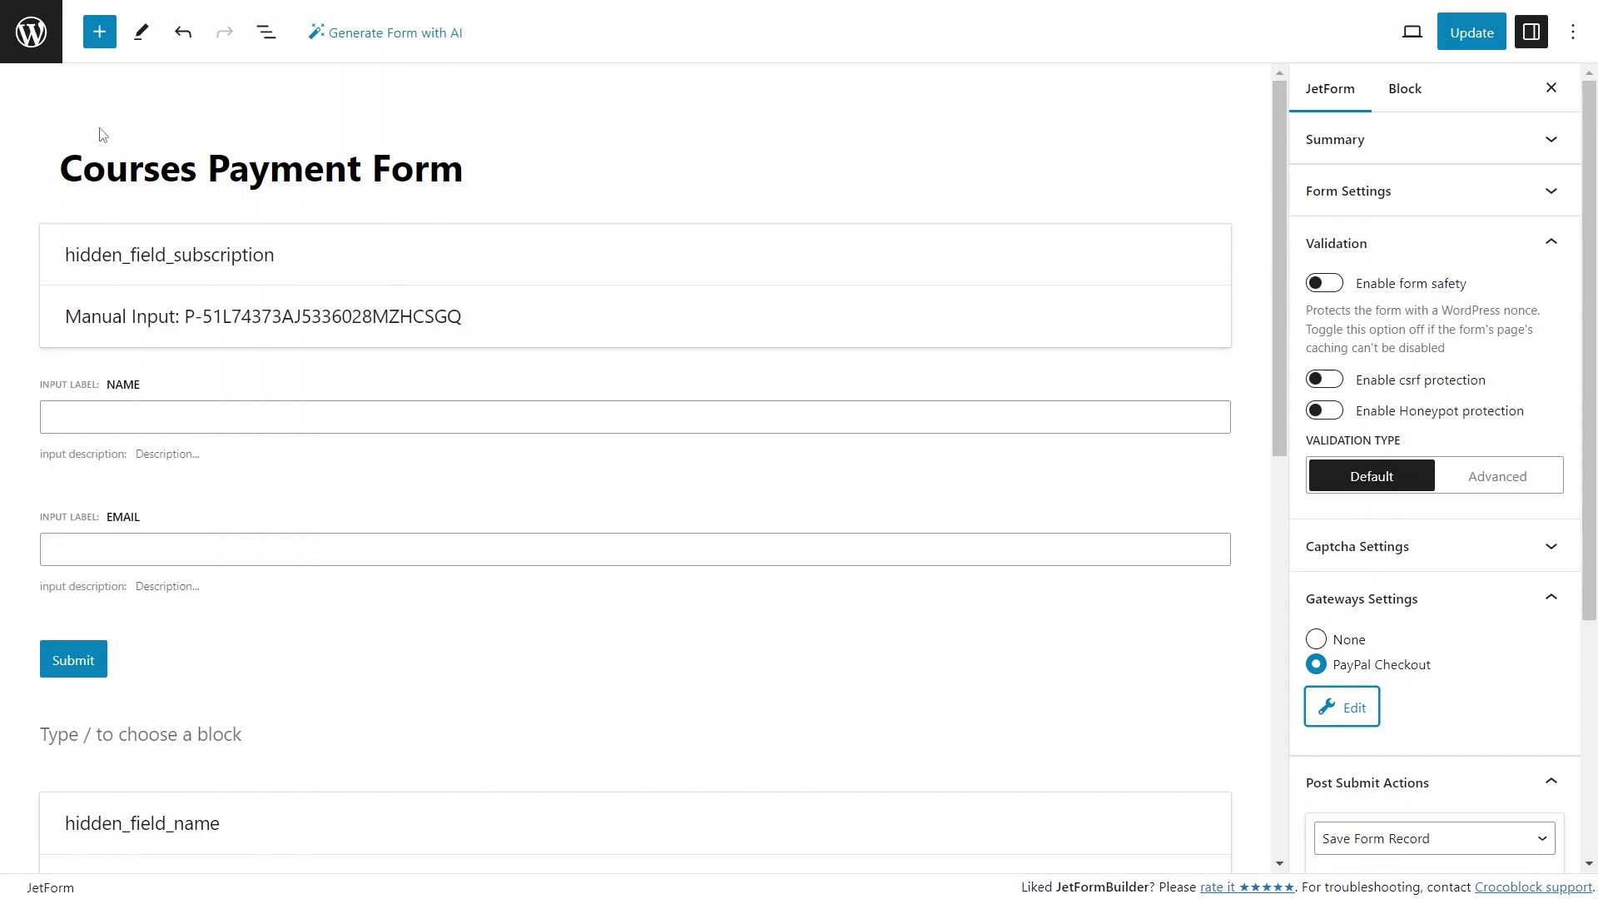
Step: Search the block library for 'hidd' and place a Hidden Field below Manual Input
click(106, 43)
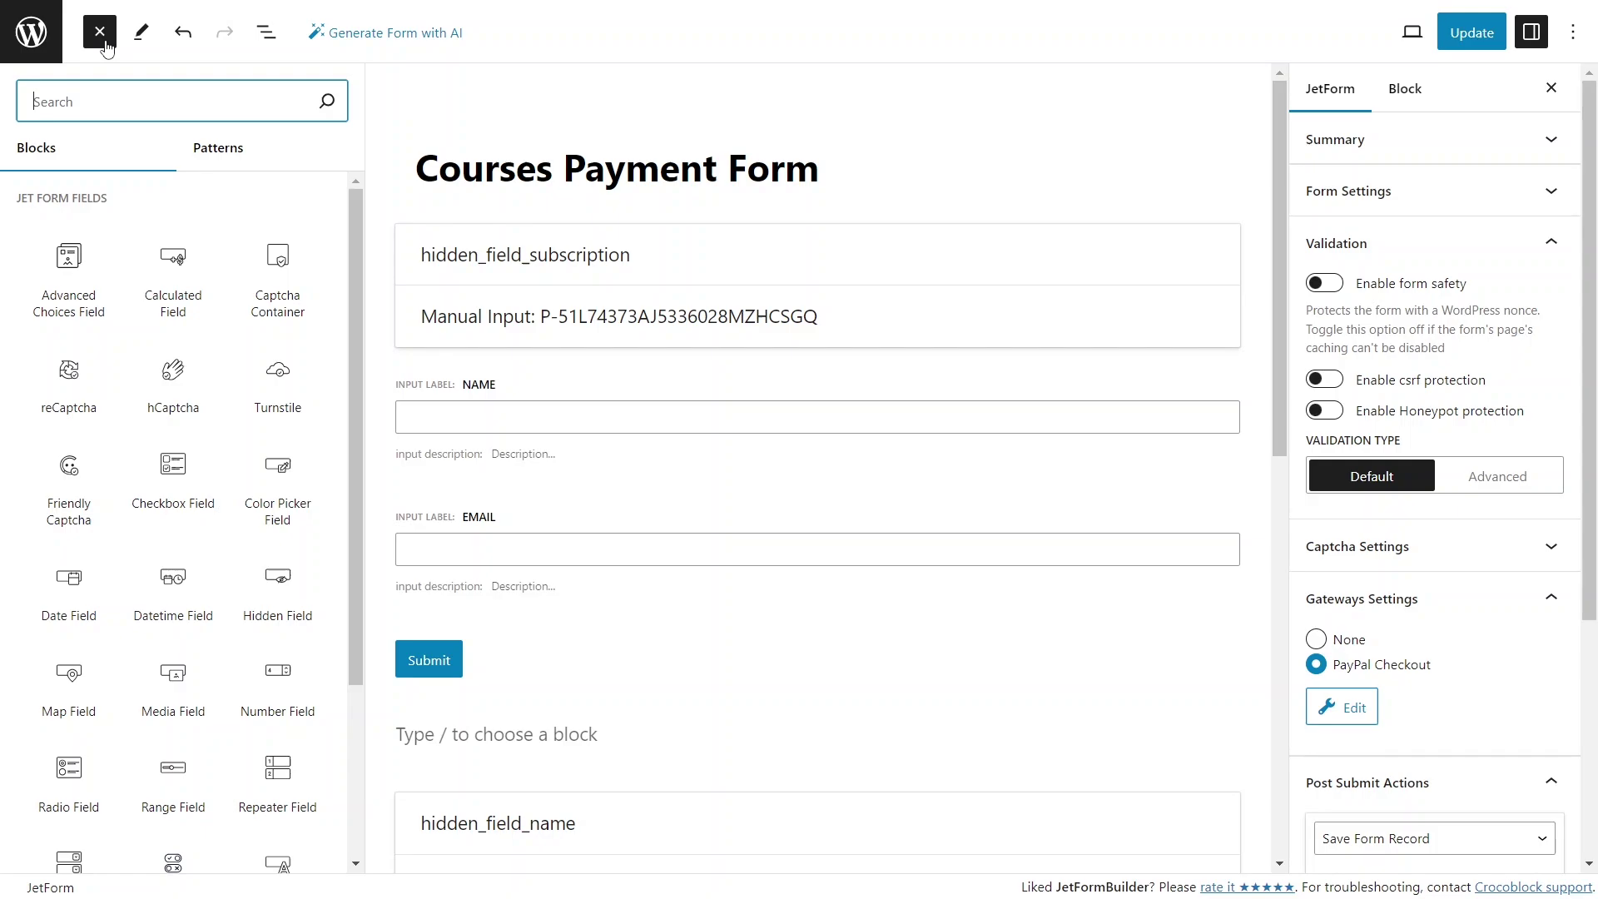
text(hidd)
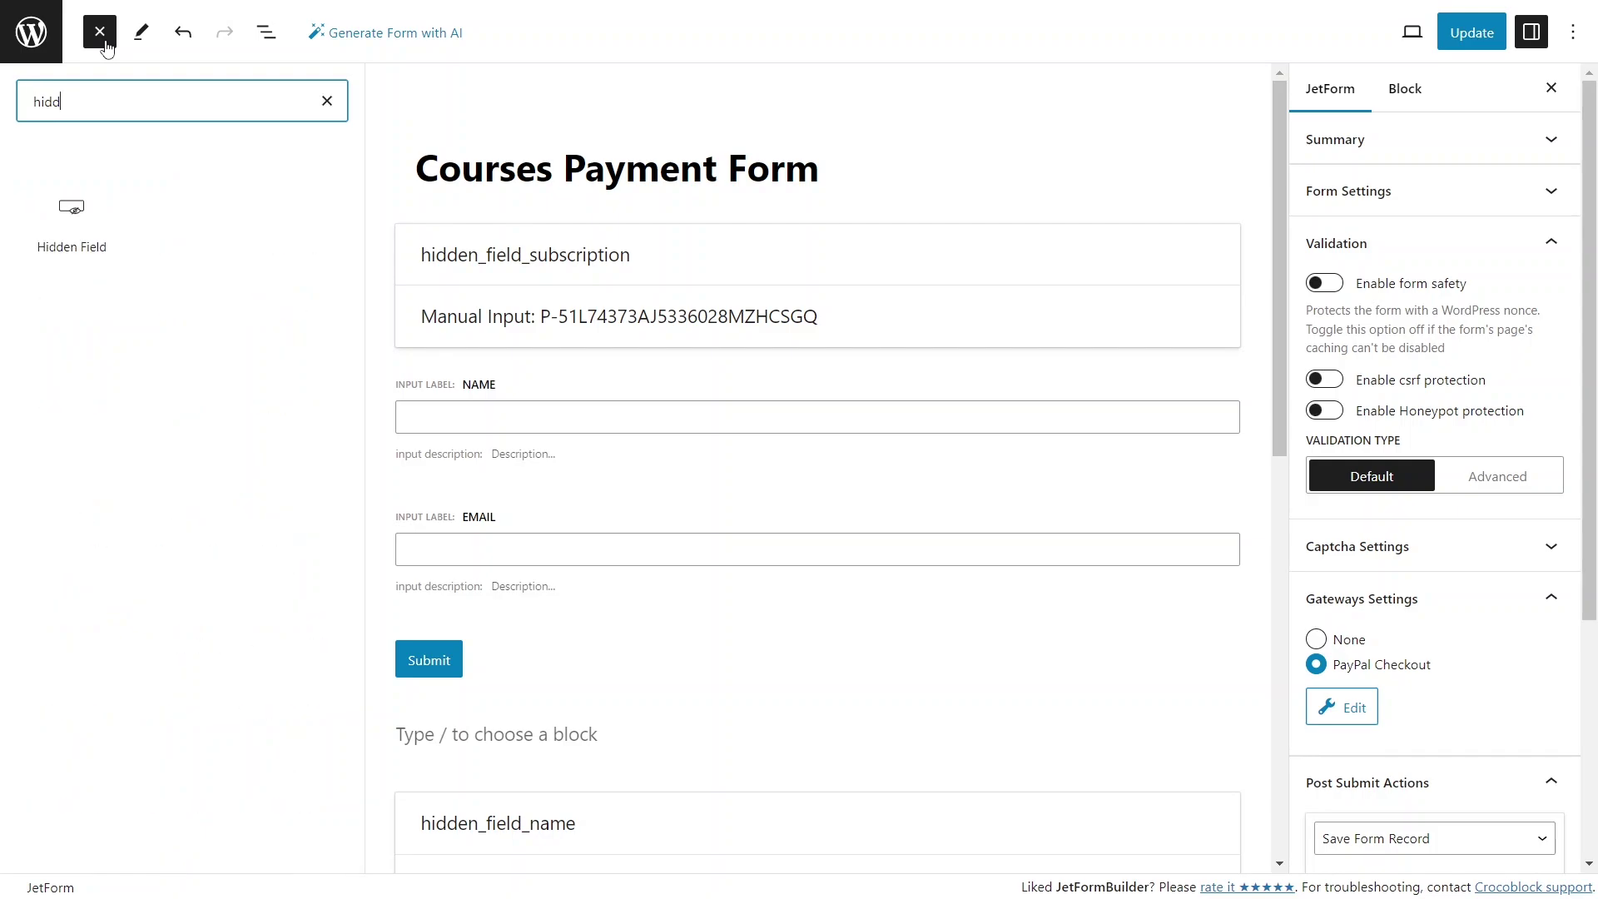
mouse_move(71, 212)
drag(72, 212, 510, 360)
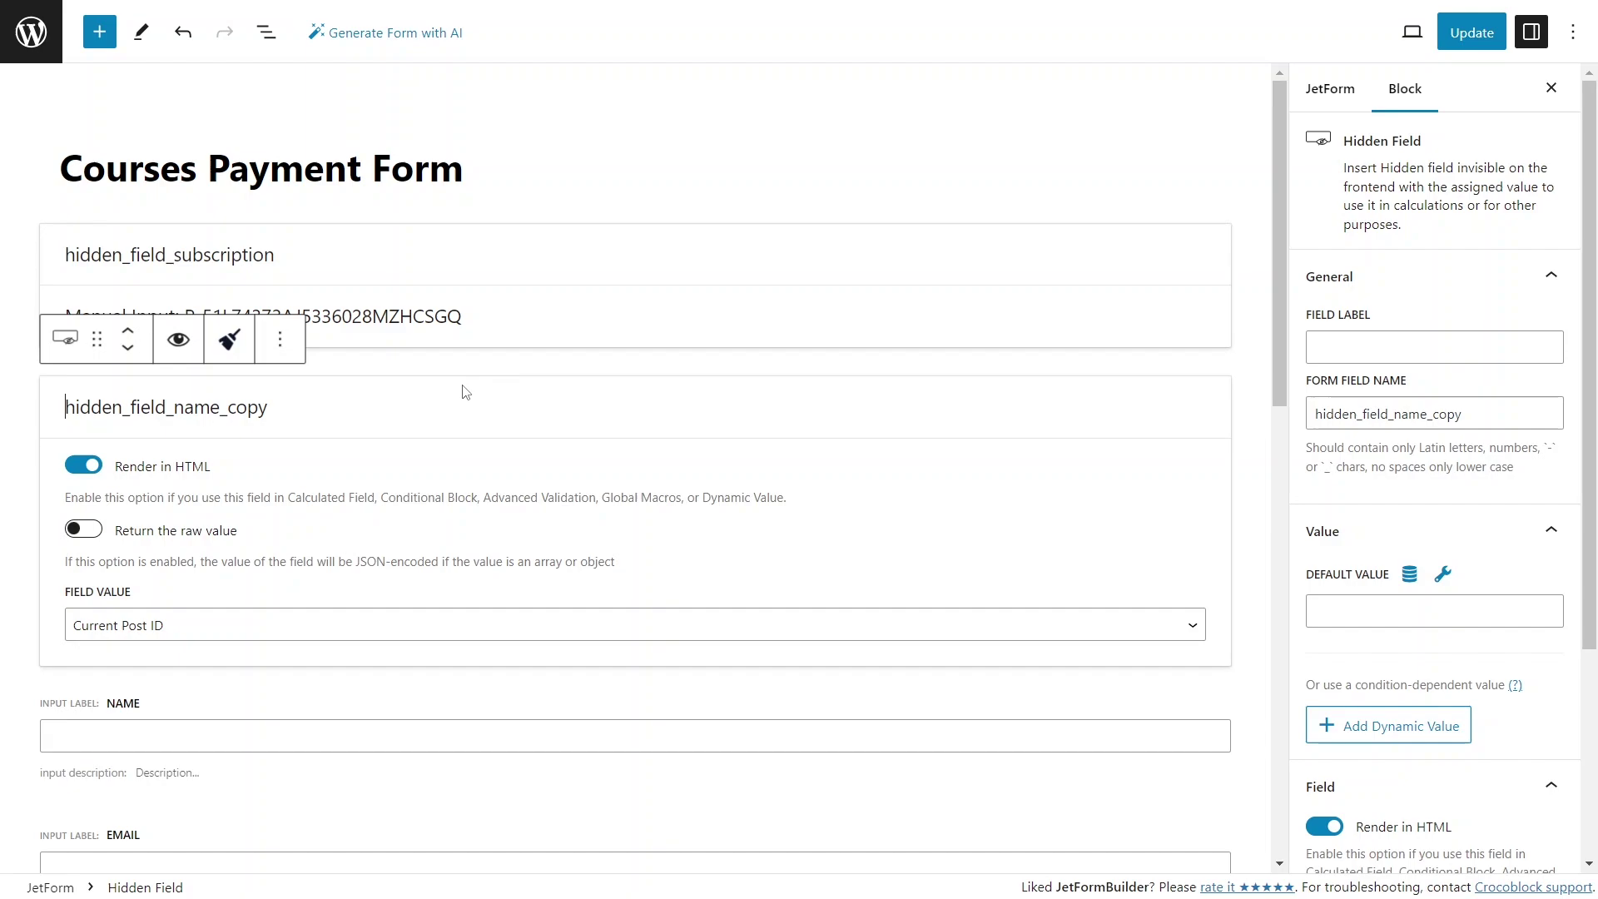
Step: Name the hidden field user_id and set its value to Current User ID
double_click(394, 403)
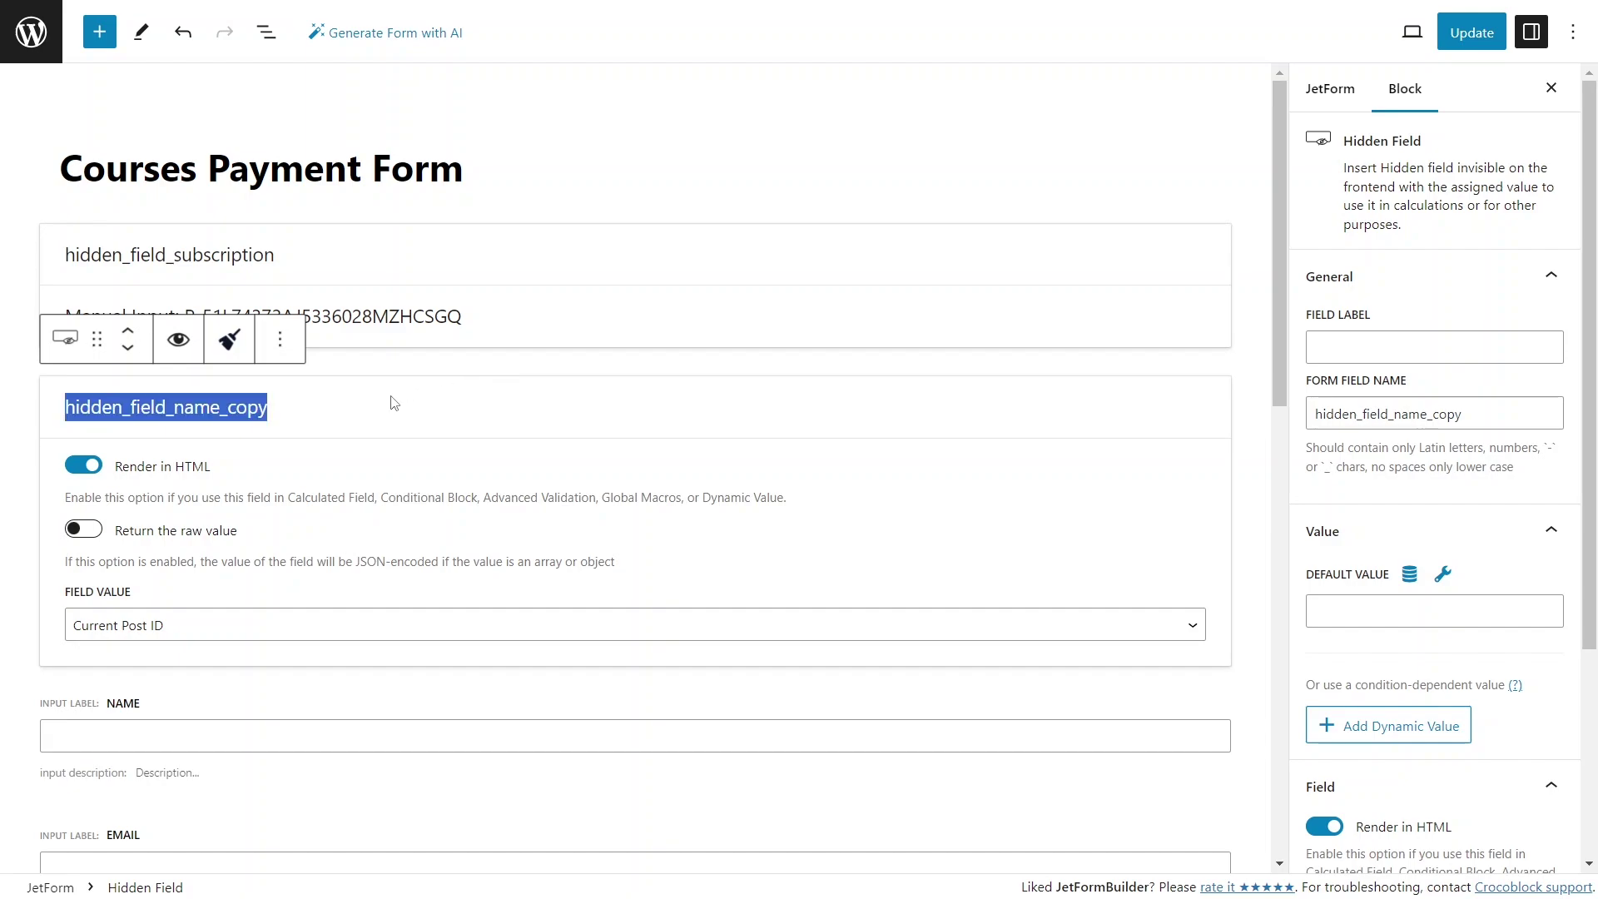
text(user_)
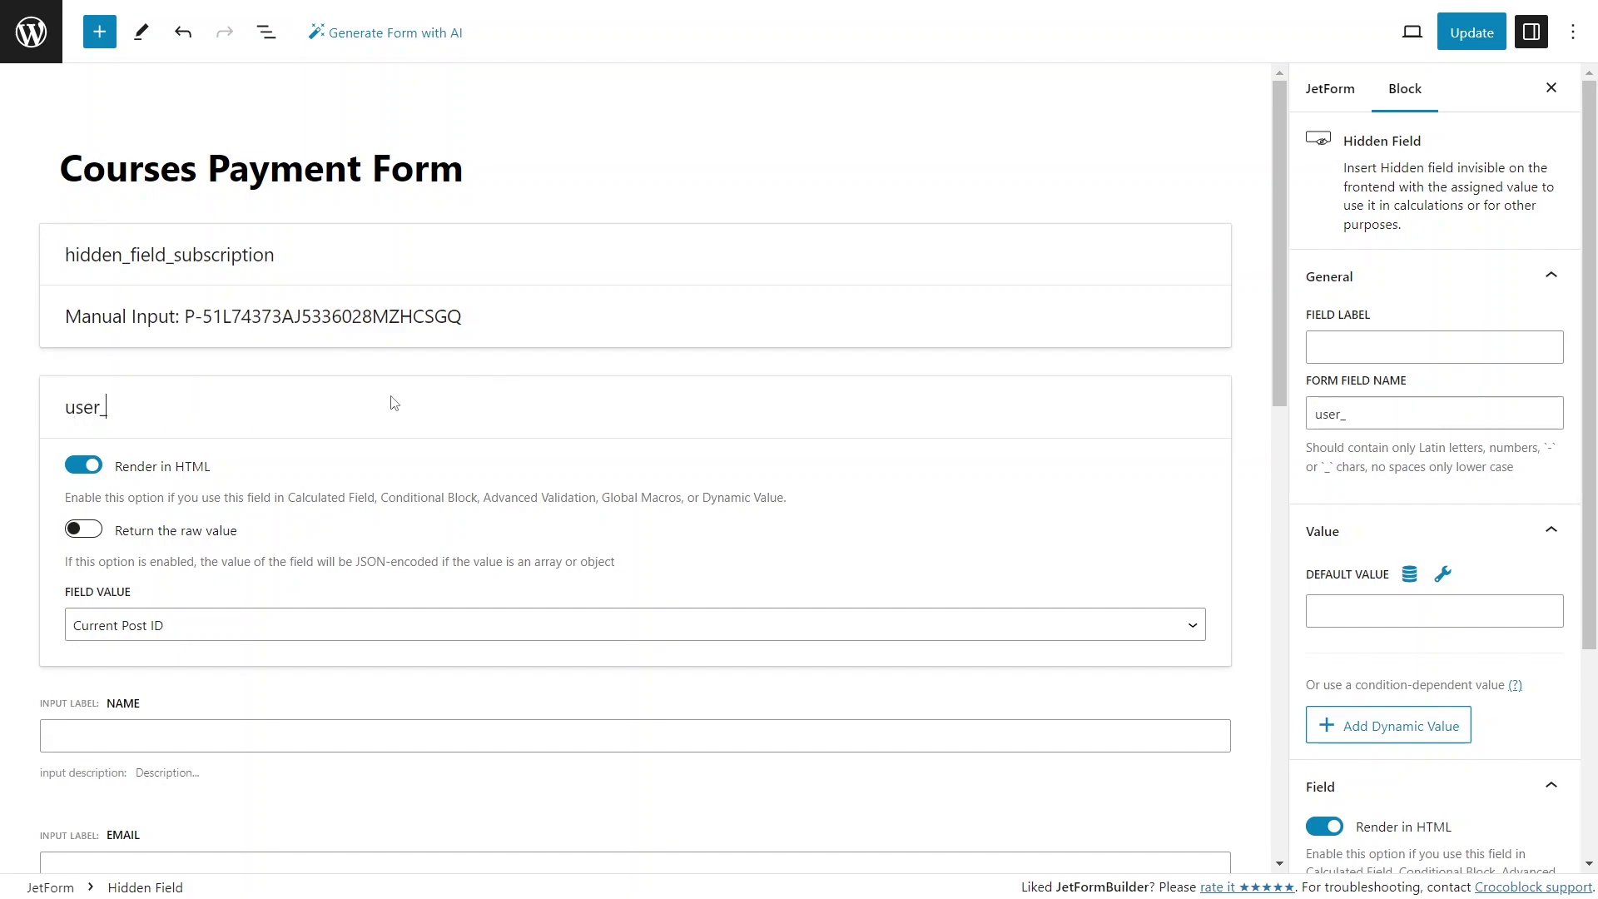
text(id)
click(343, 635)
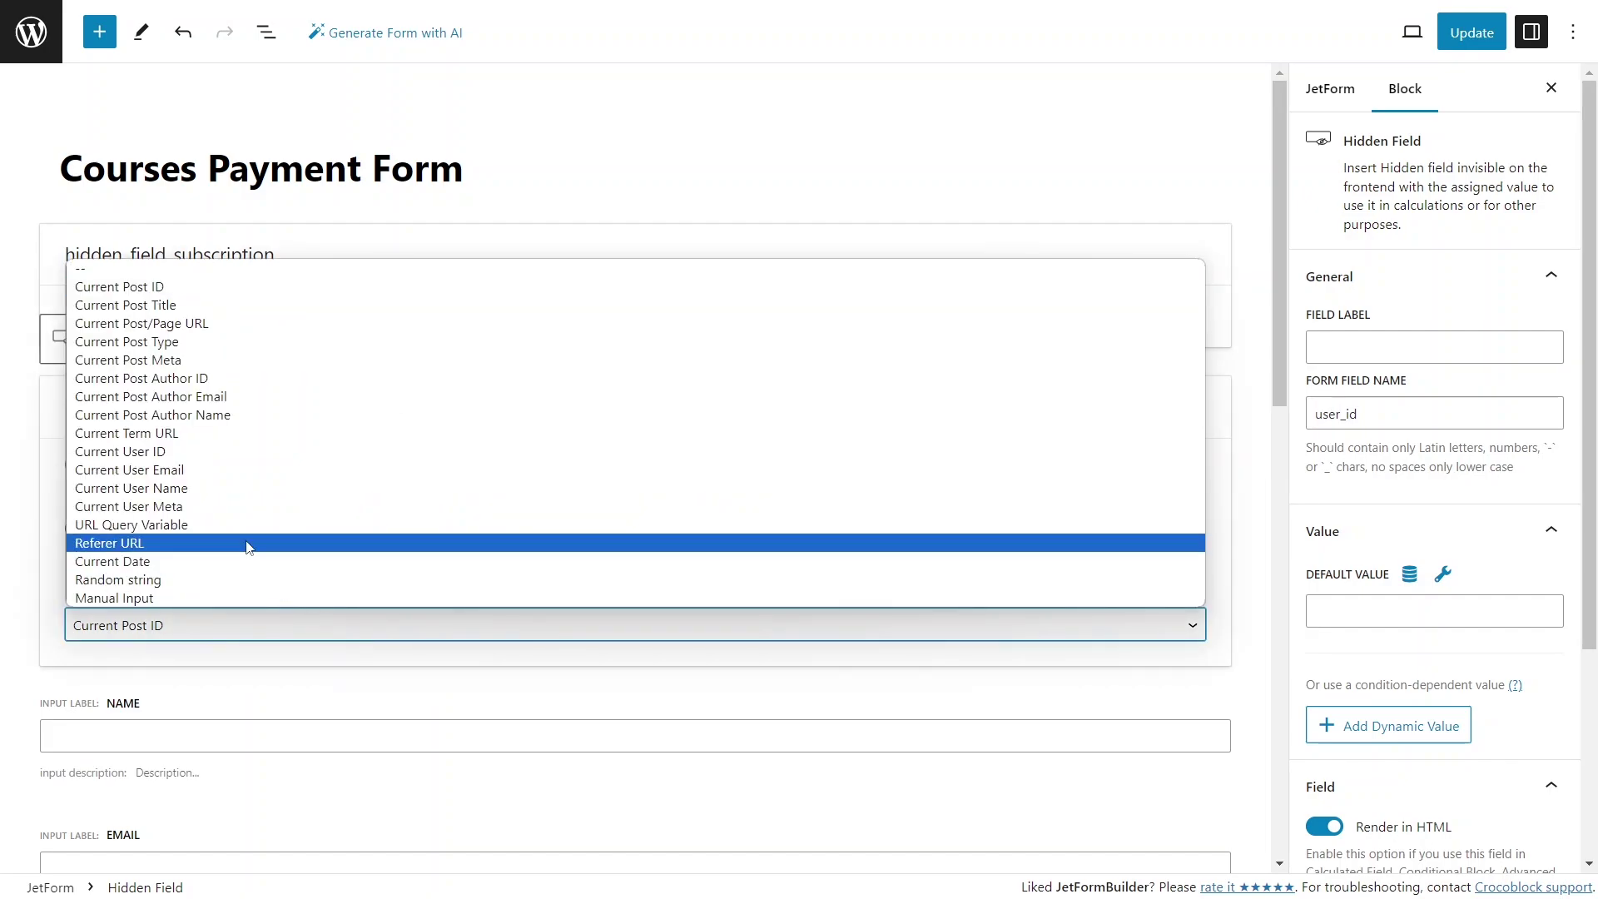
click(190, 452)
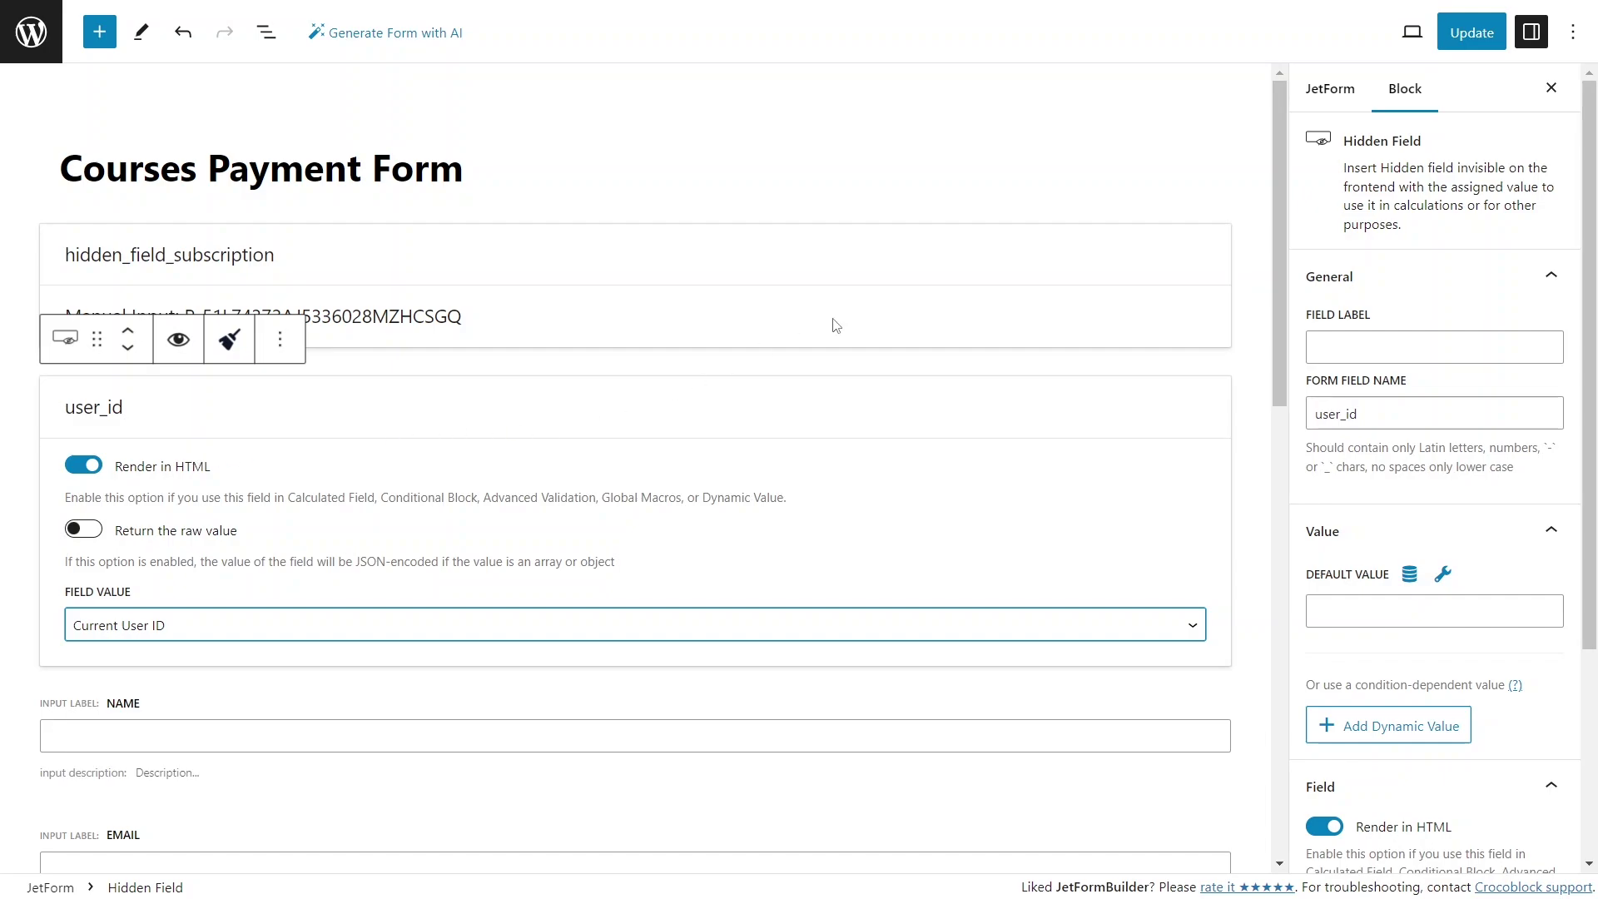
Step: In the form settings, add a post-submit action below Save Form Record and set it to Update User
click(1363, 100)
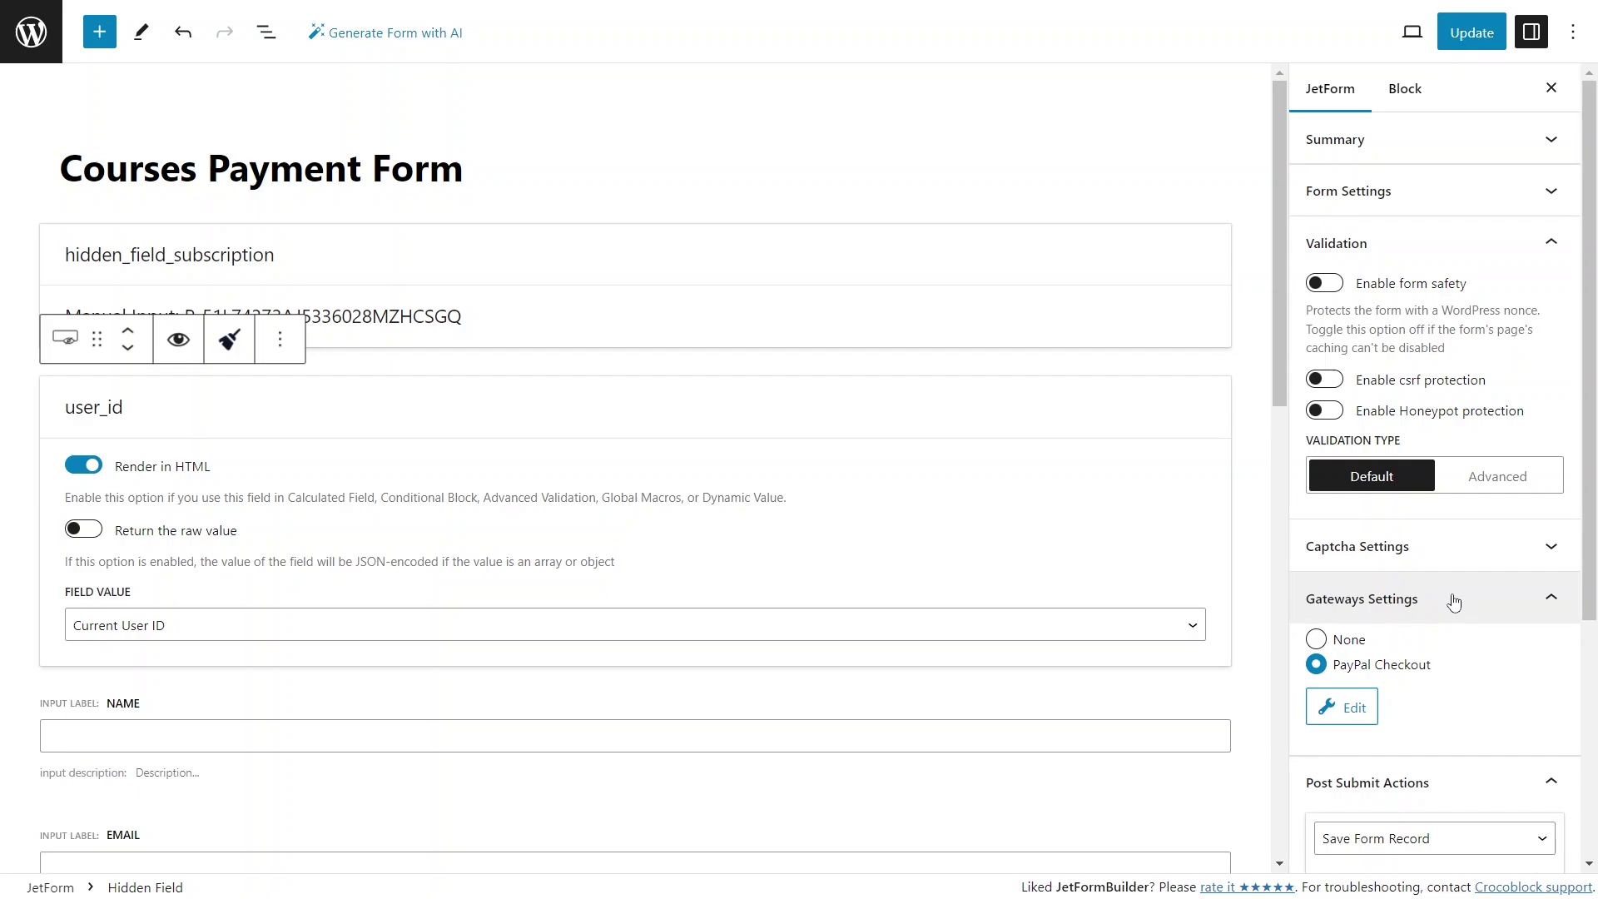
scroll(1454, 601, down, 3)
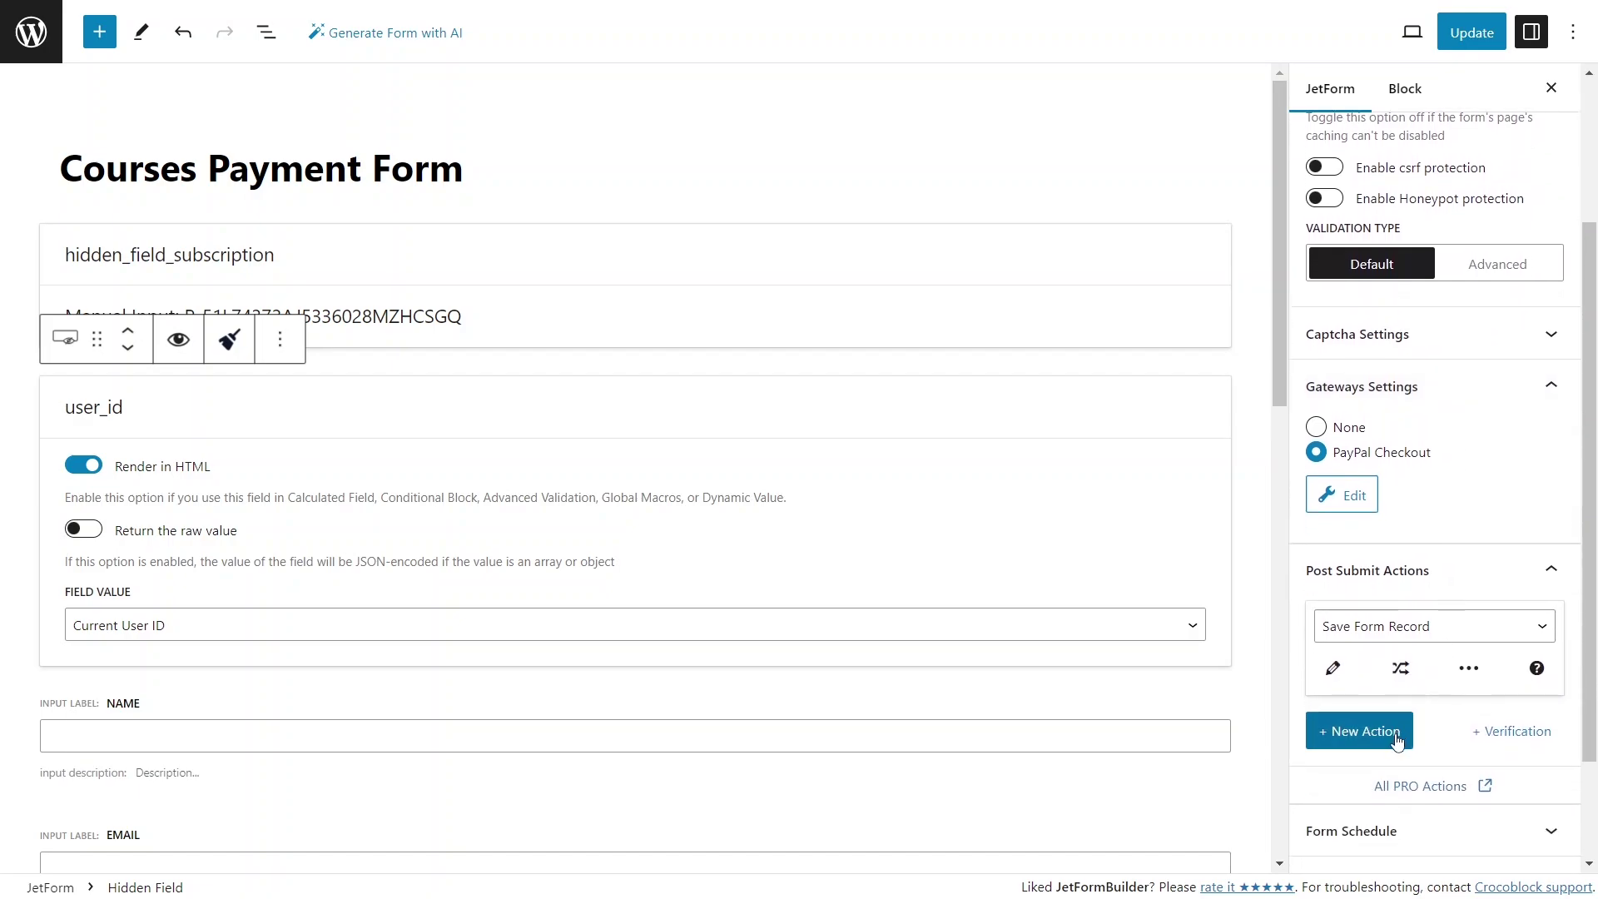
click(1397, 739)
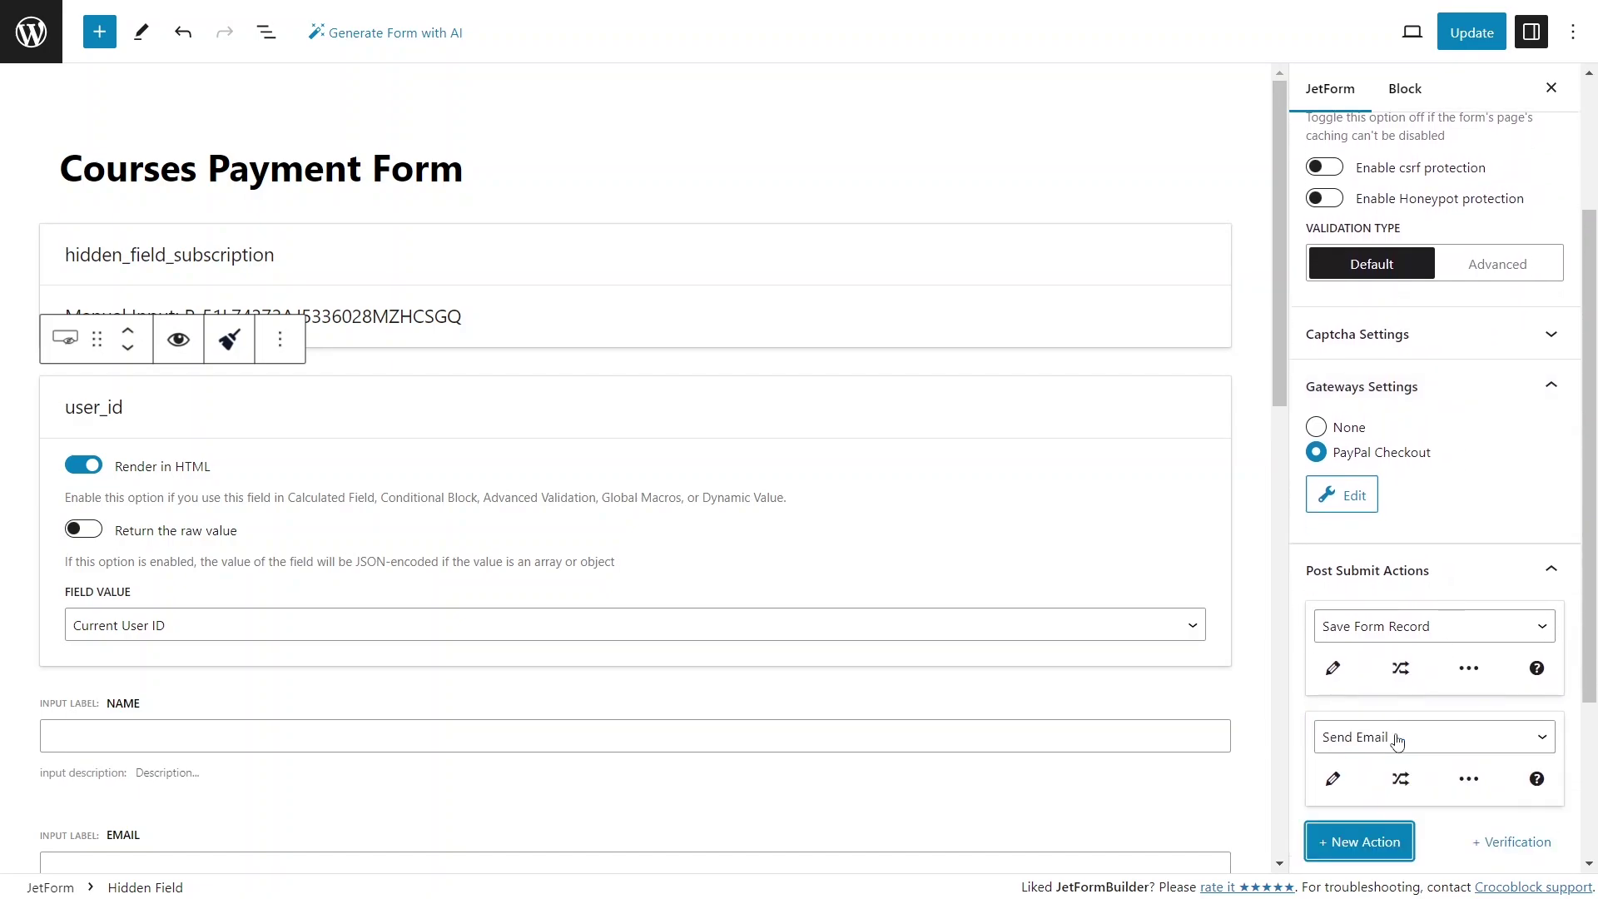
click(1397, 740)
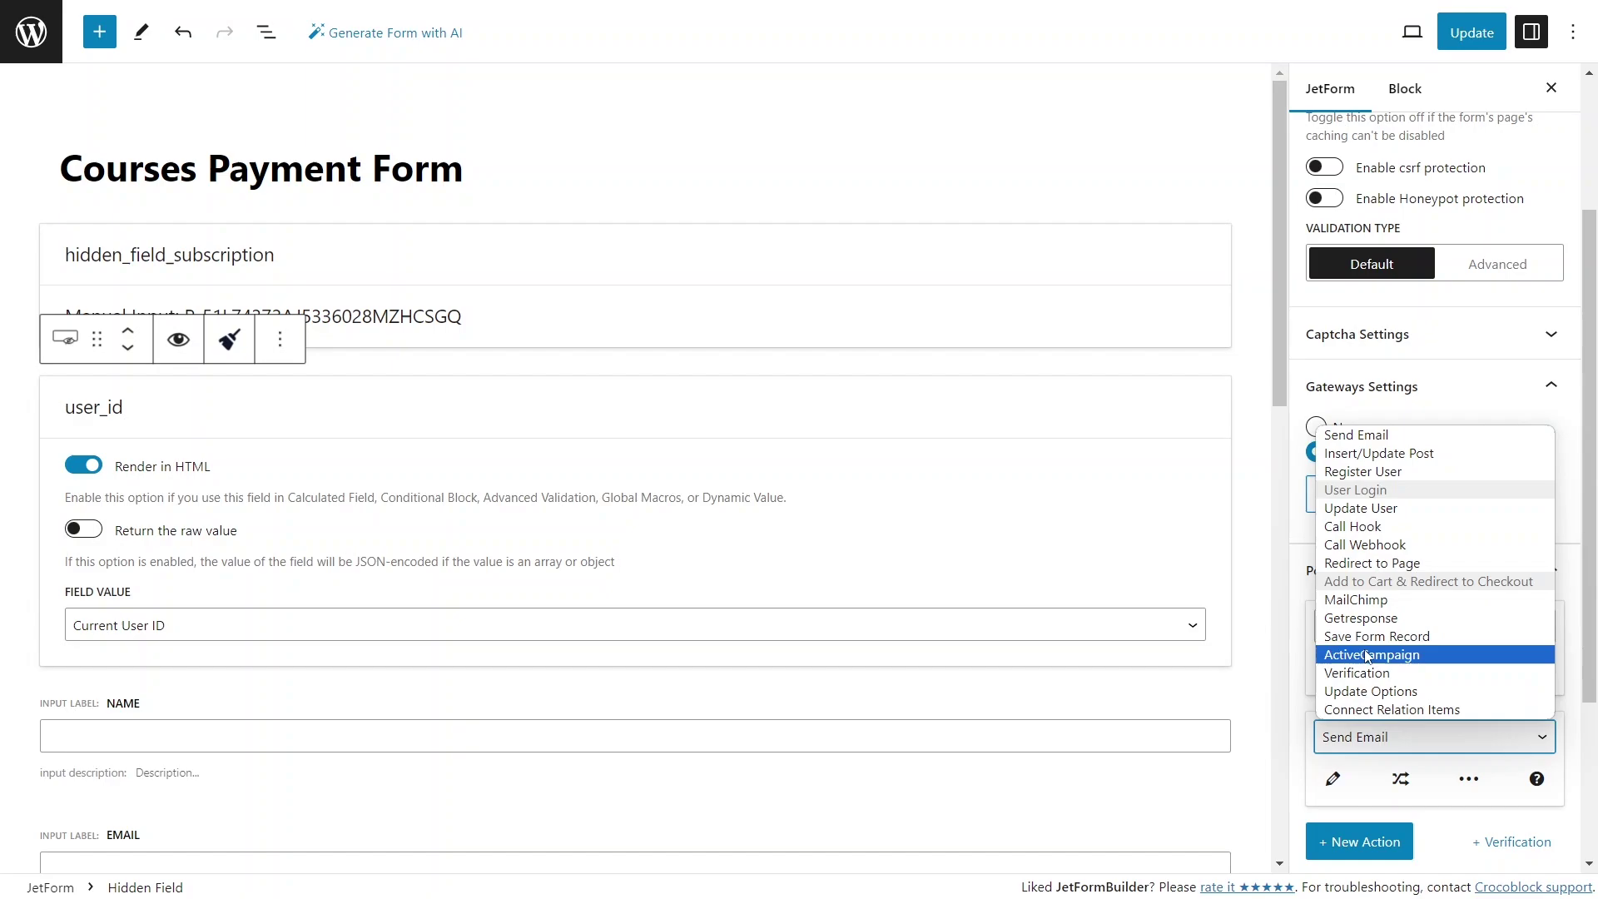
click(1358, 509)
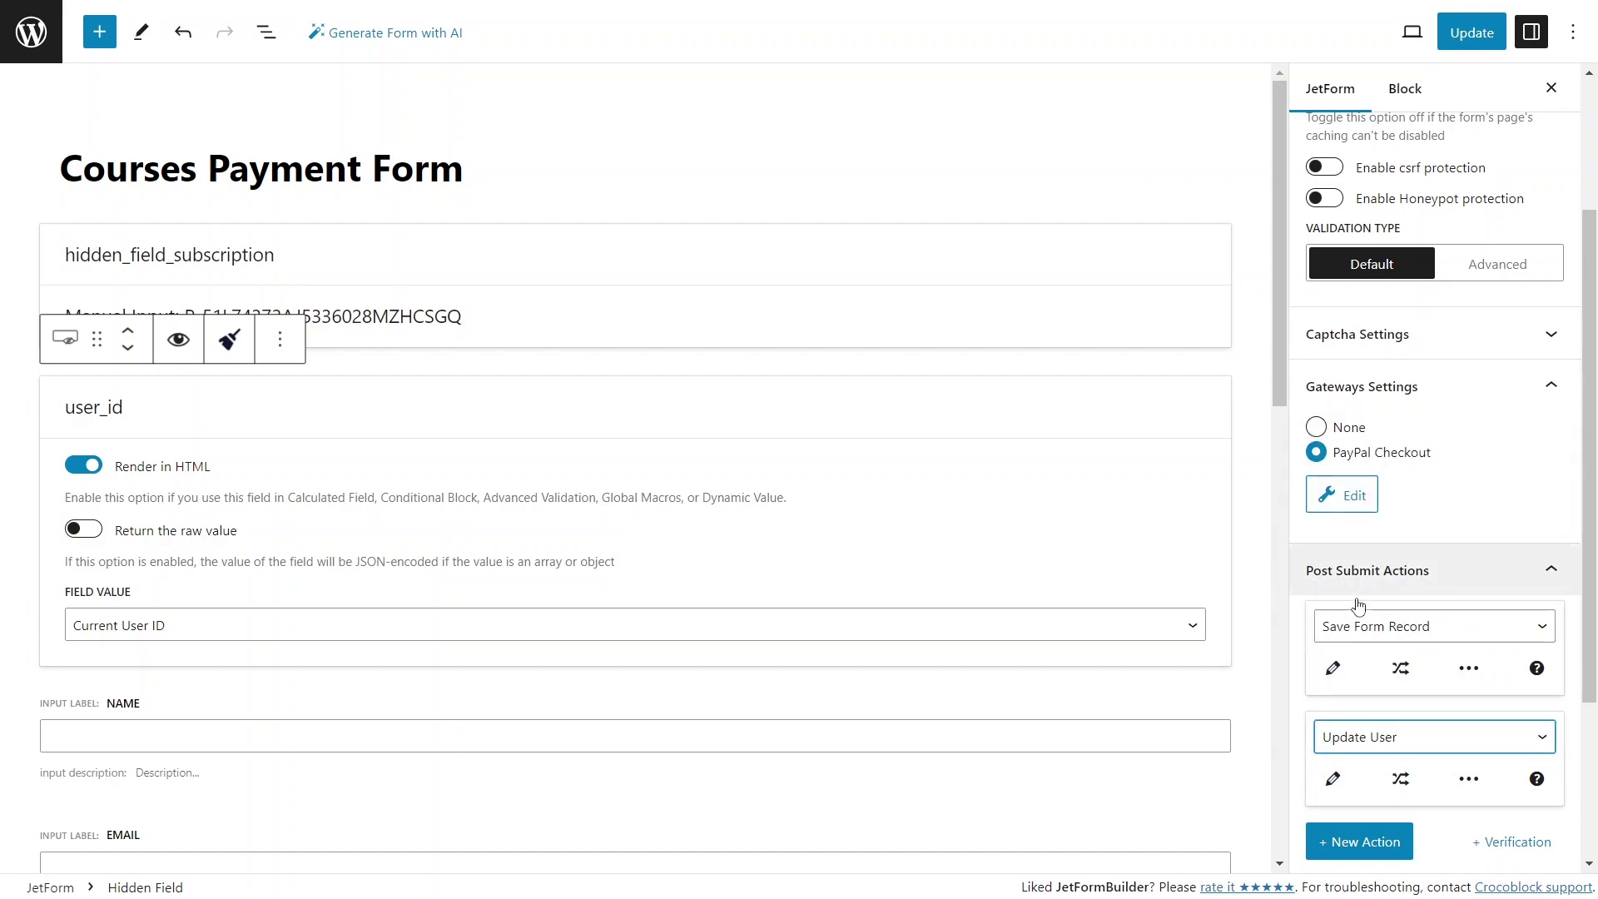
Step: Map user_id to 'User ID (will update this user)' and assign the Subscriber role, then confirm
click(1332, 779)
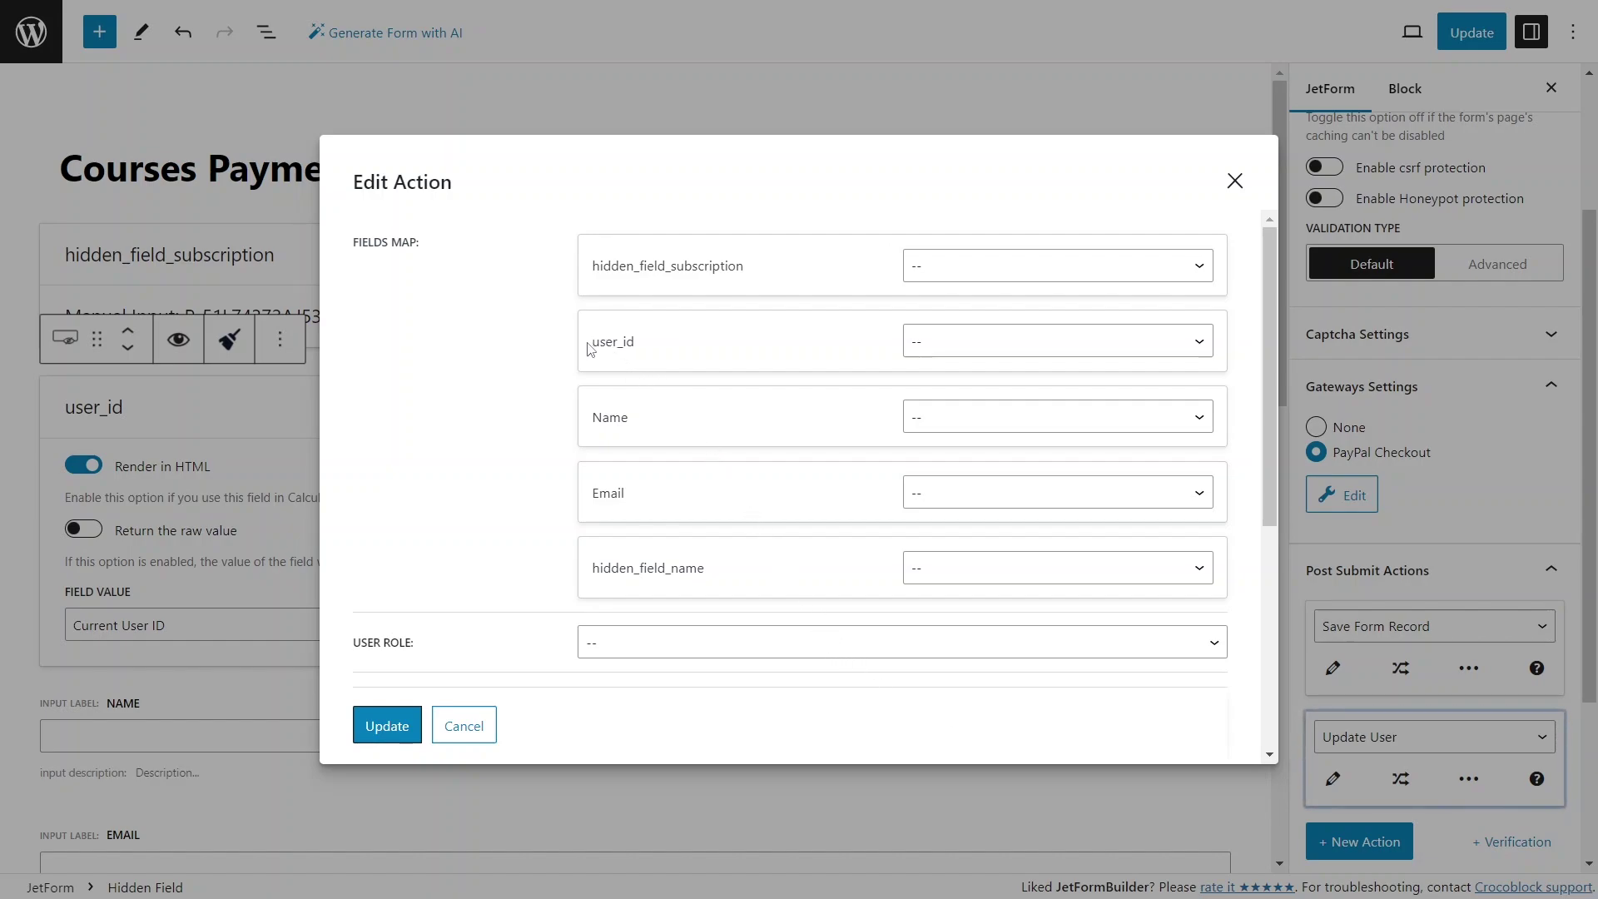
drag(590, 343, 639, 342)
click(951, 351)
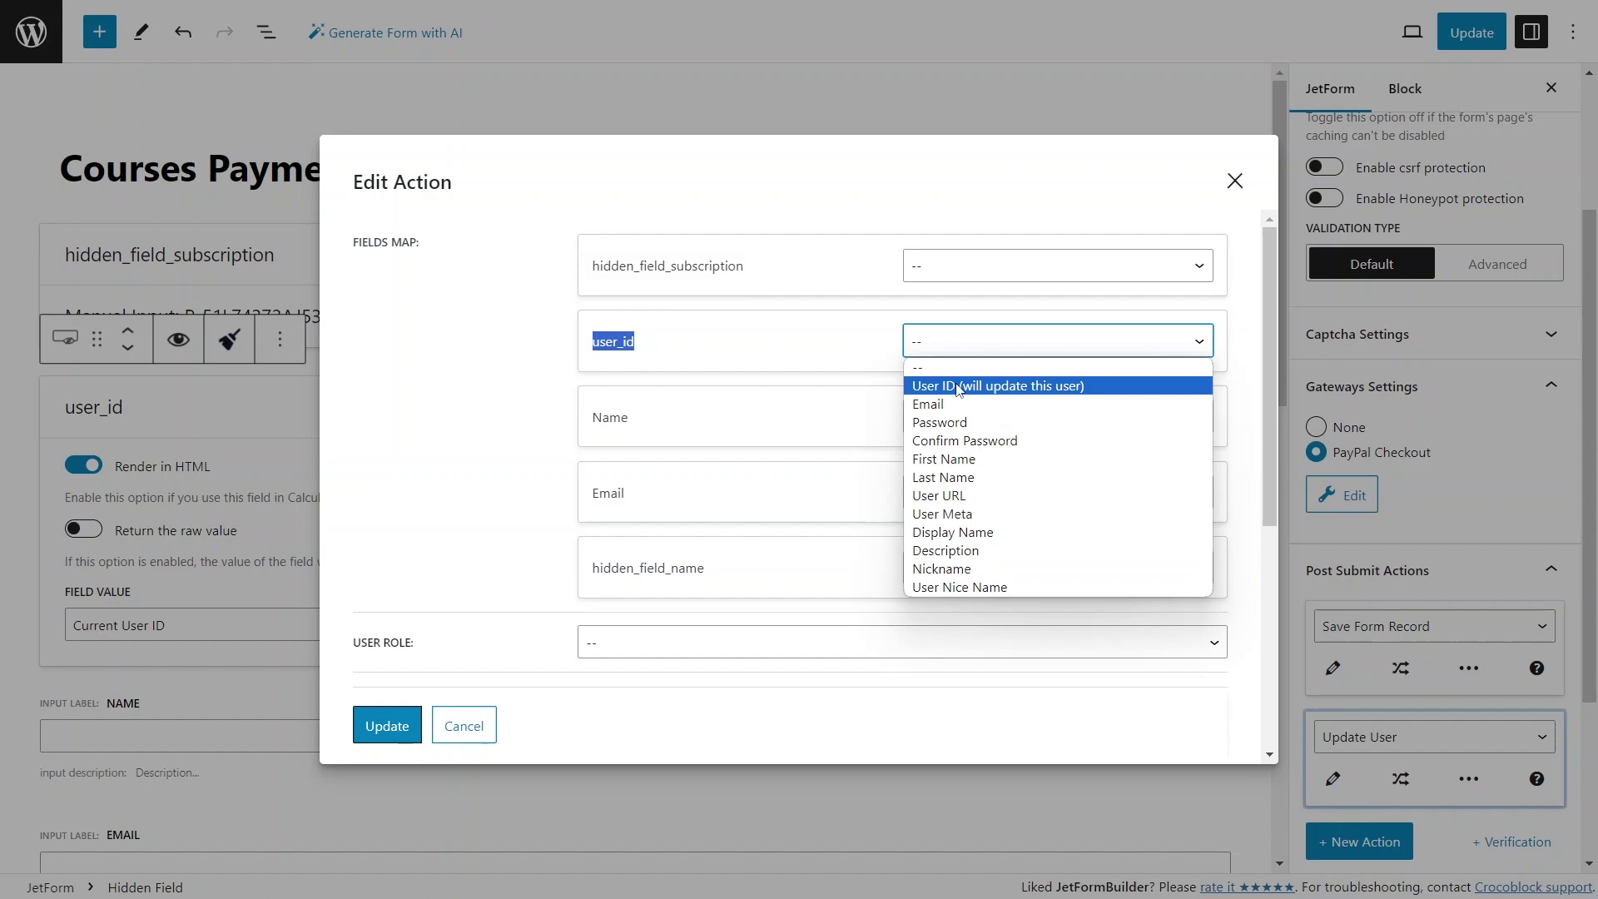
click(959, 387)
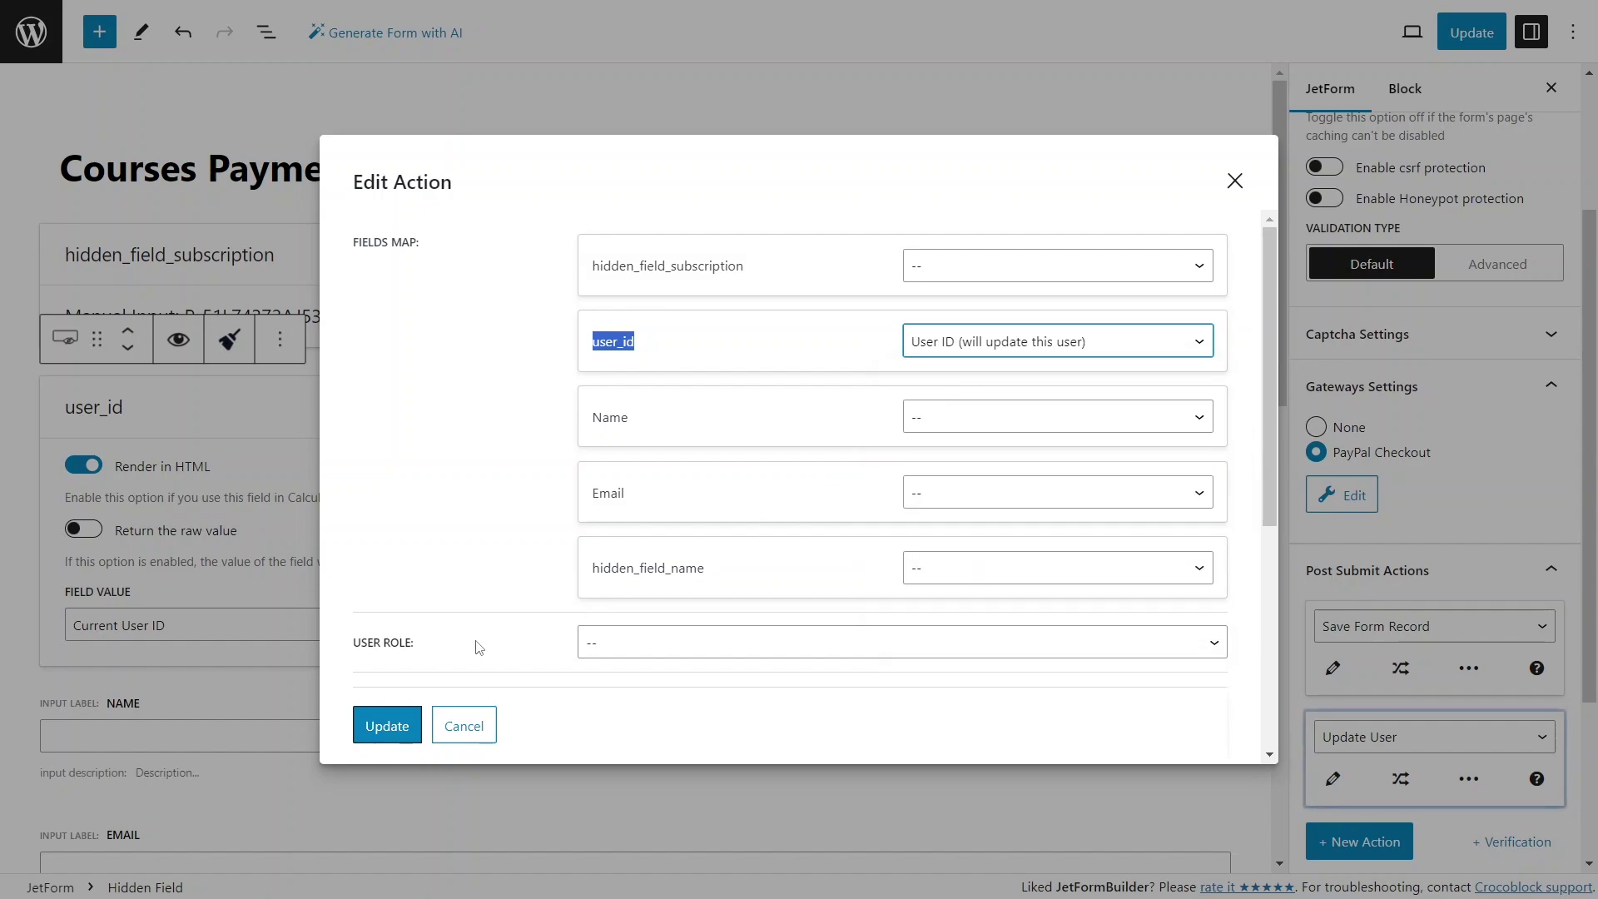
click(625, 649)
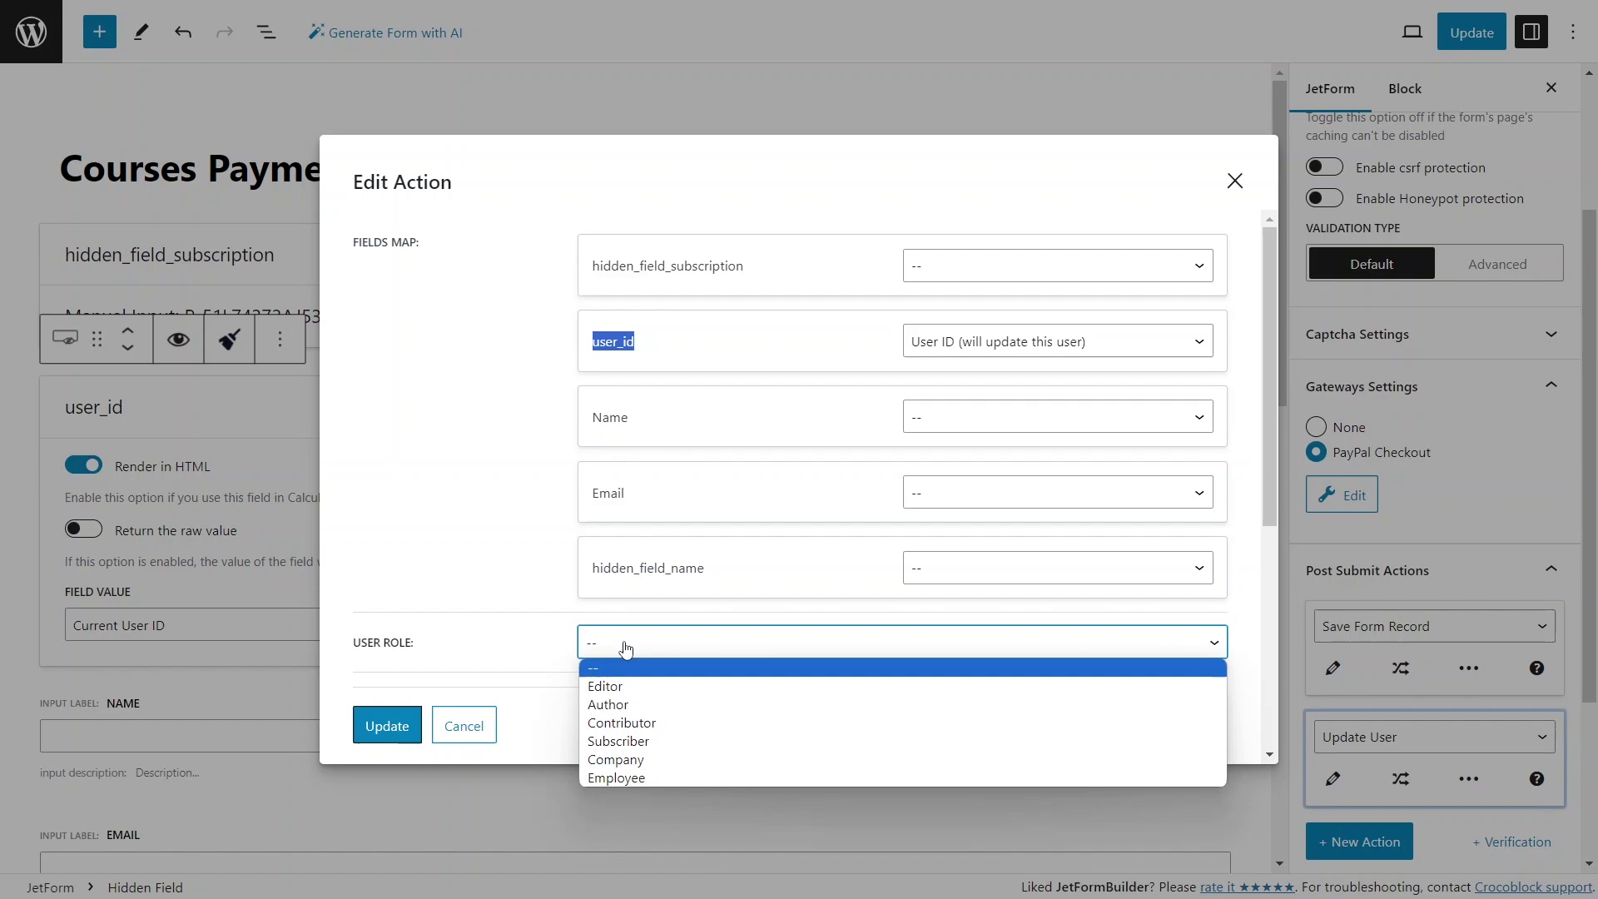
click(654, 743)
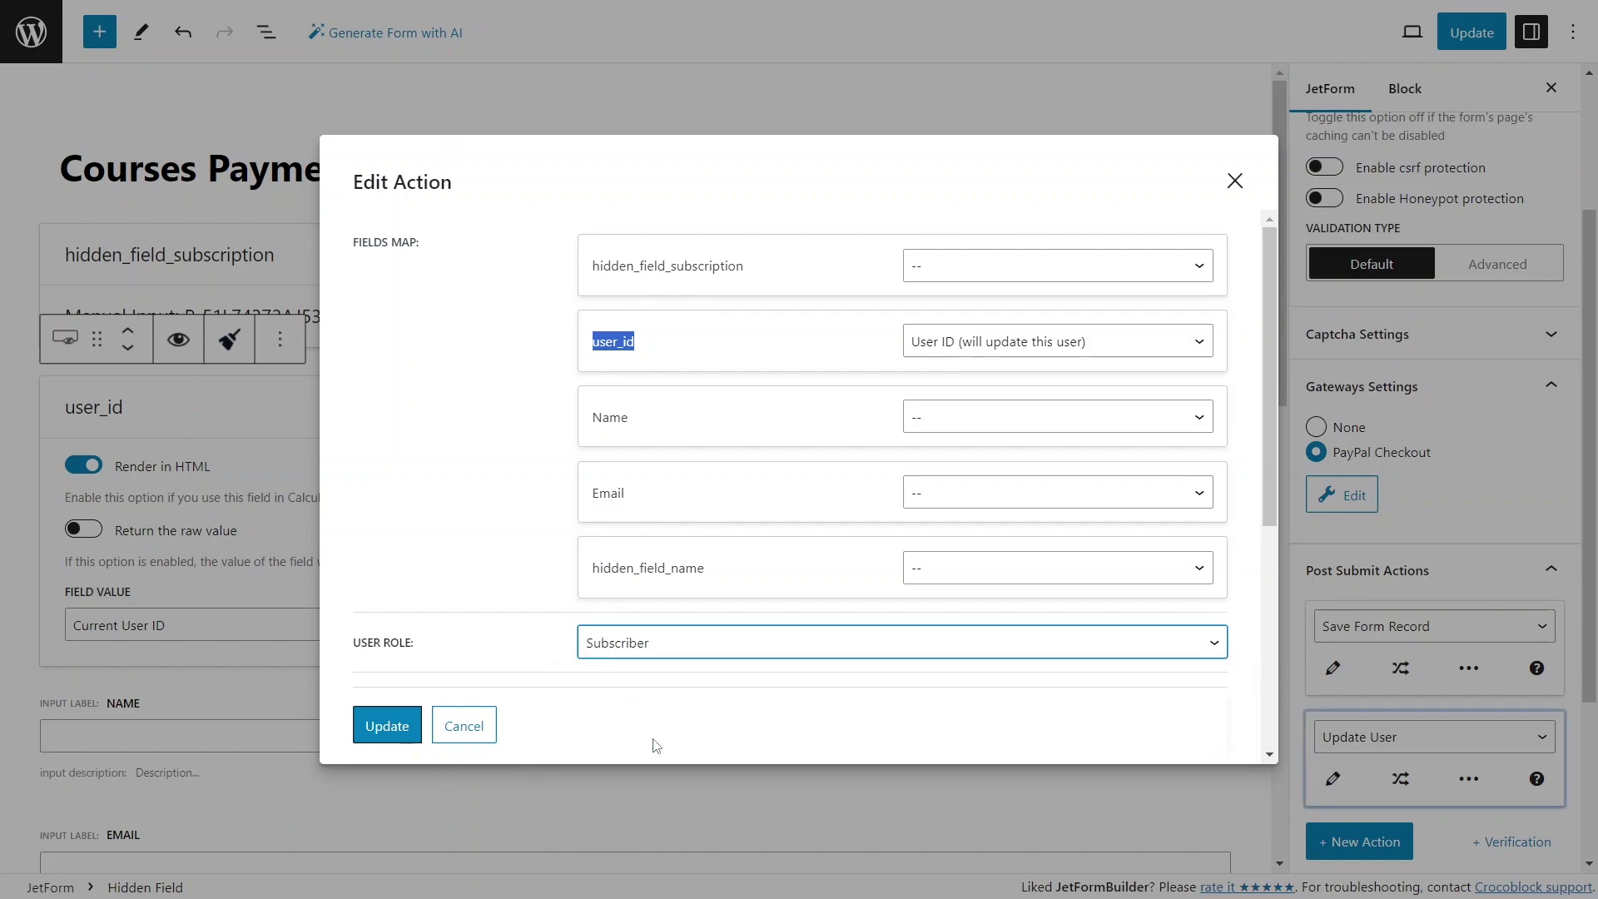
click(401, 724)
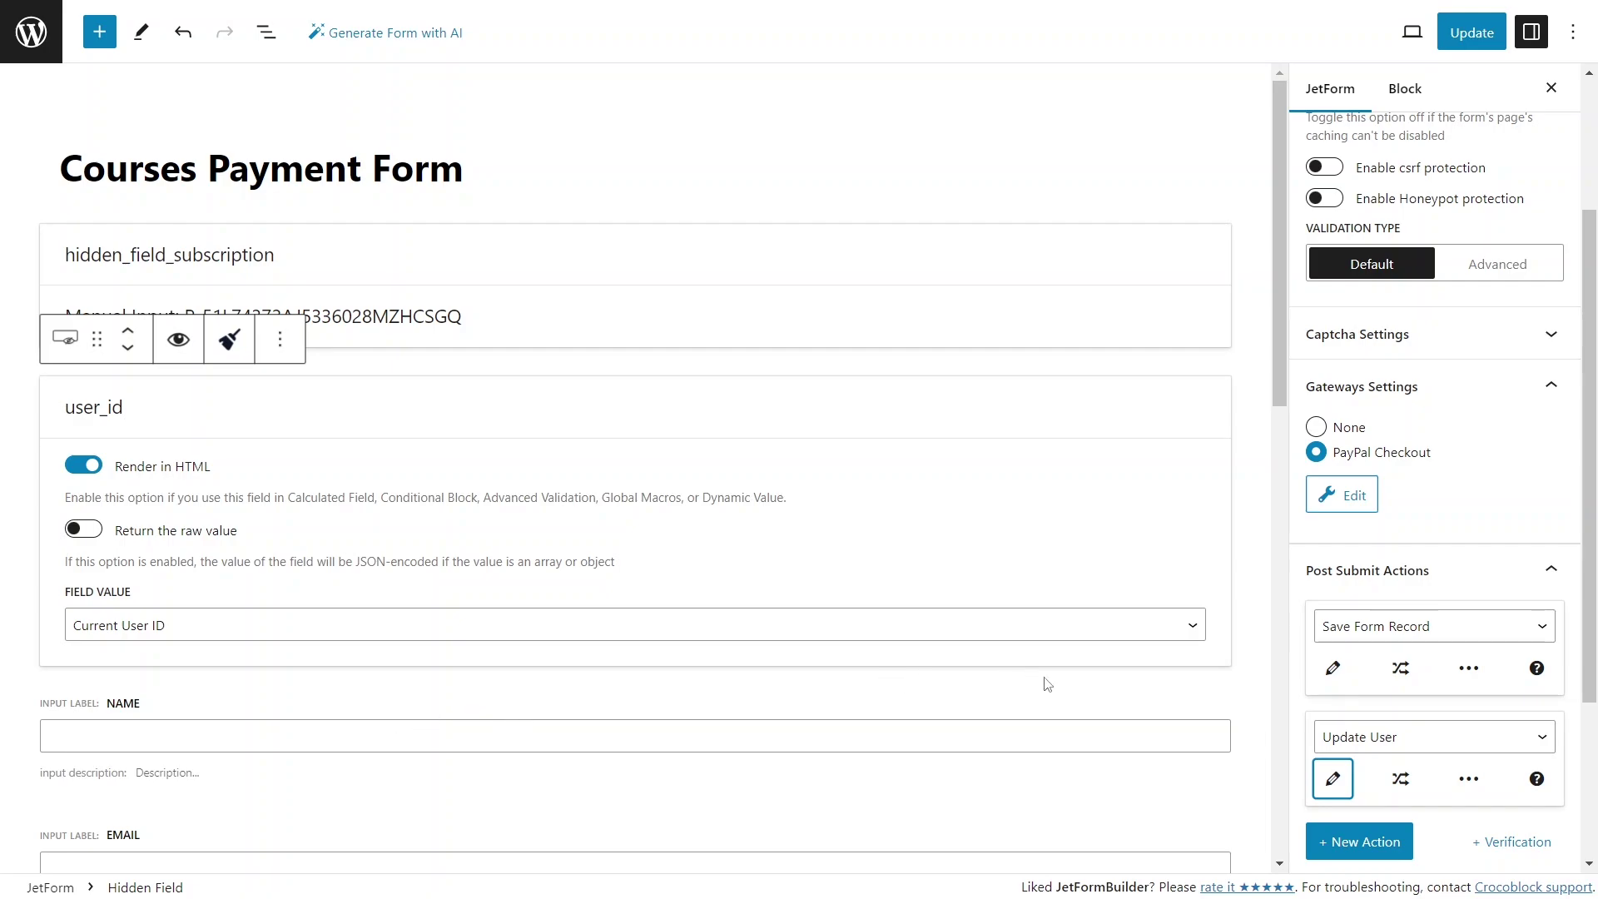
Step: Set the Update User action to fire on GATEWAY.SUCCESS, save the form, and return to the admin area
click(1399, 782)
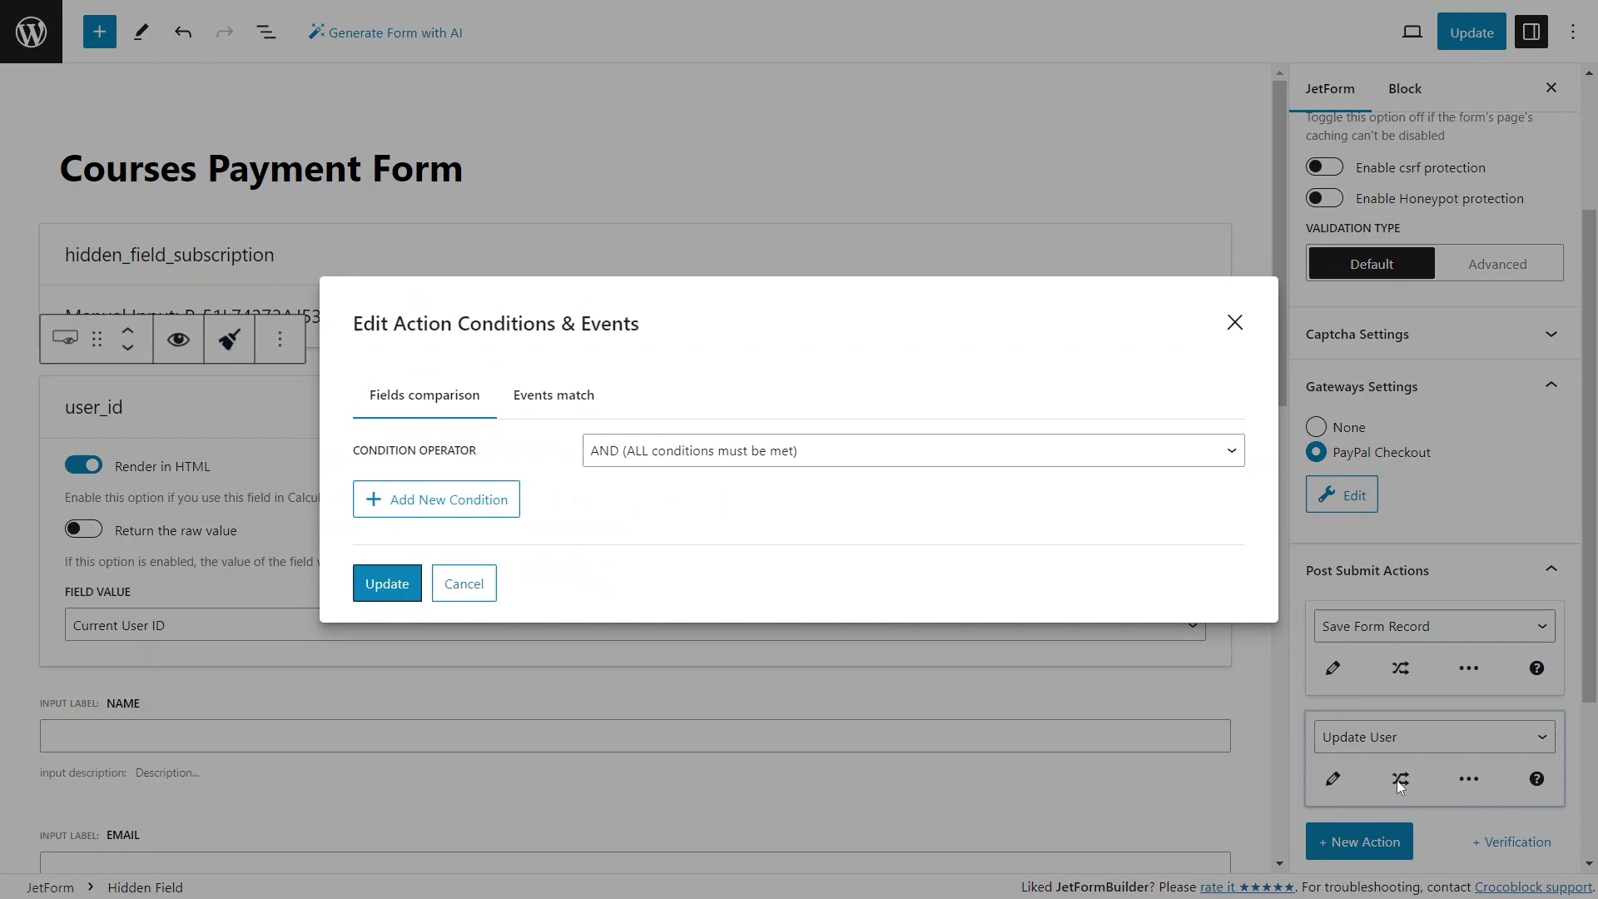
click(573, 400)
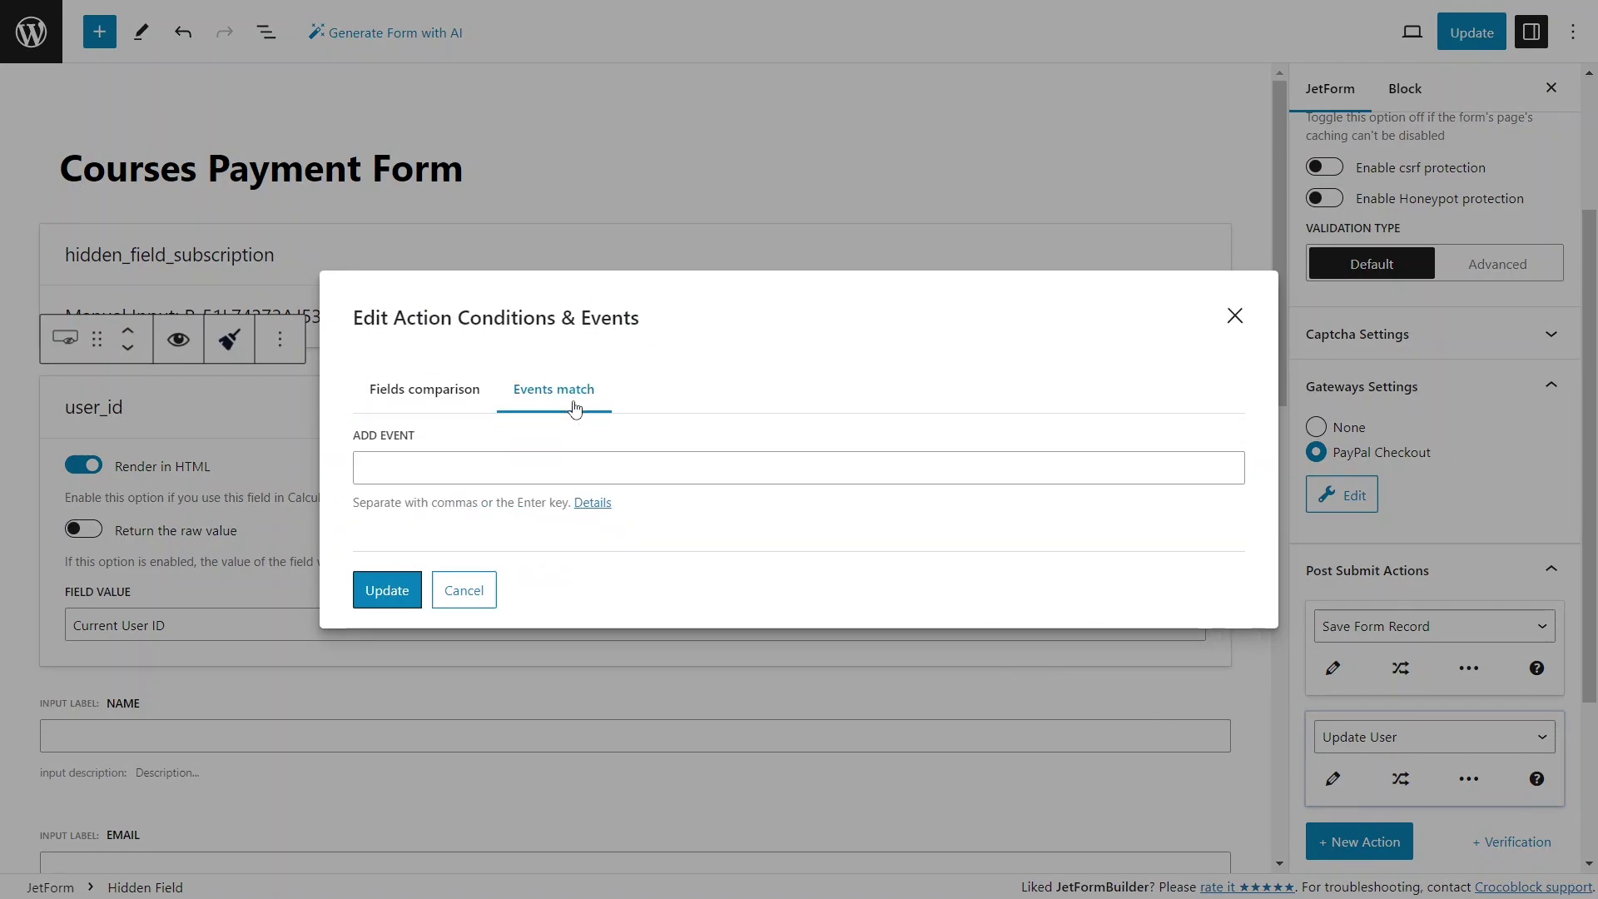
click(578, 466)
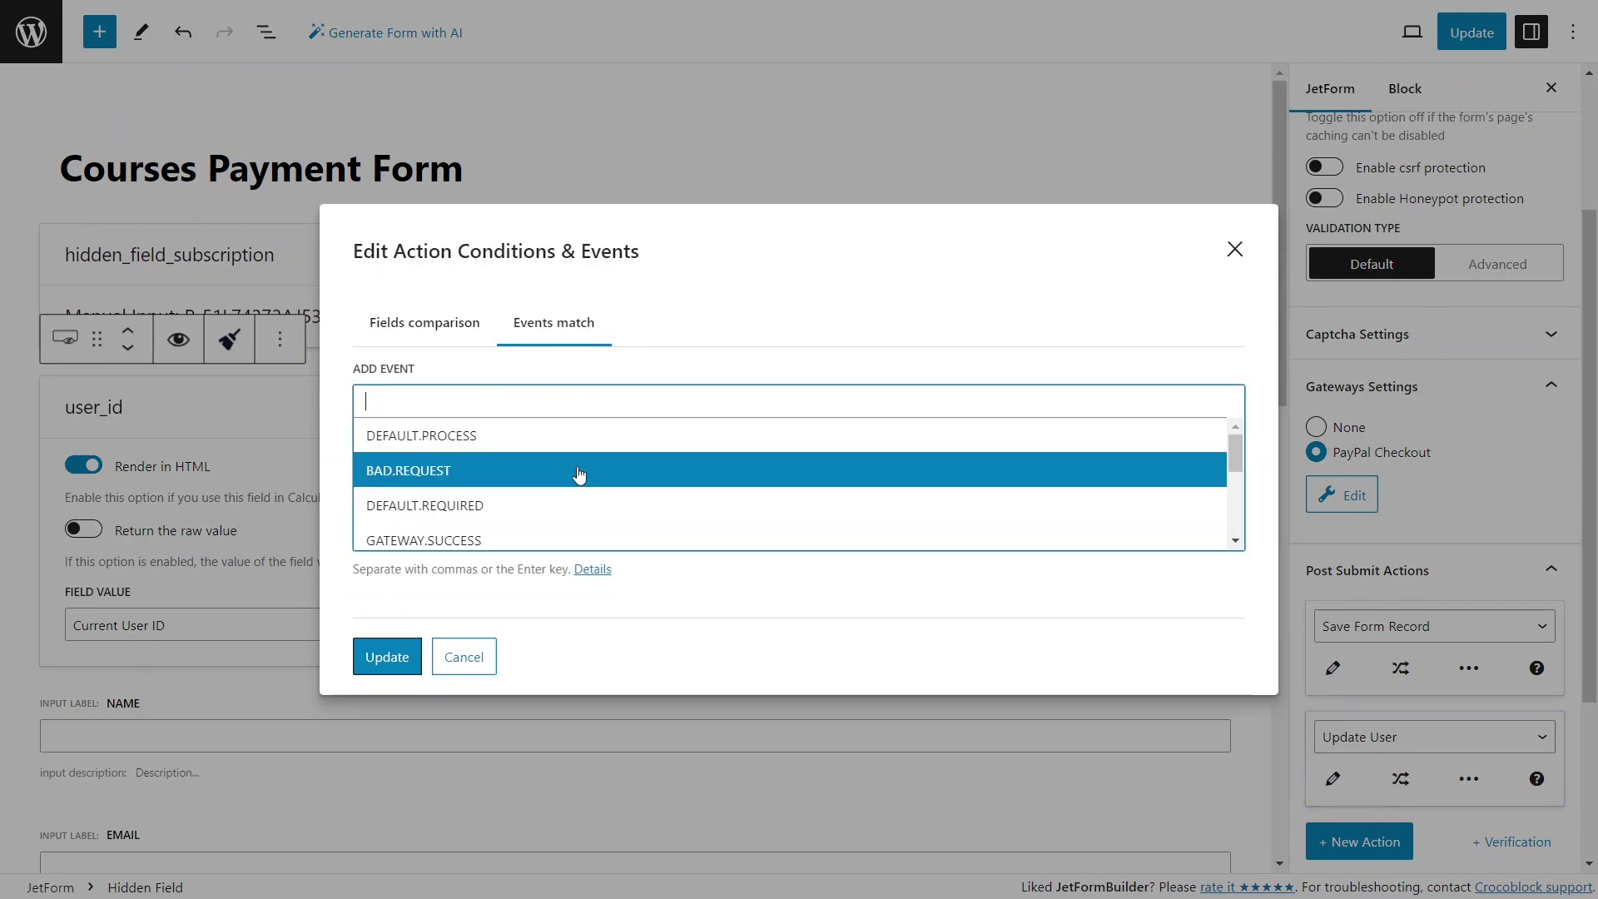
click(547, 537)
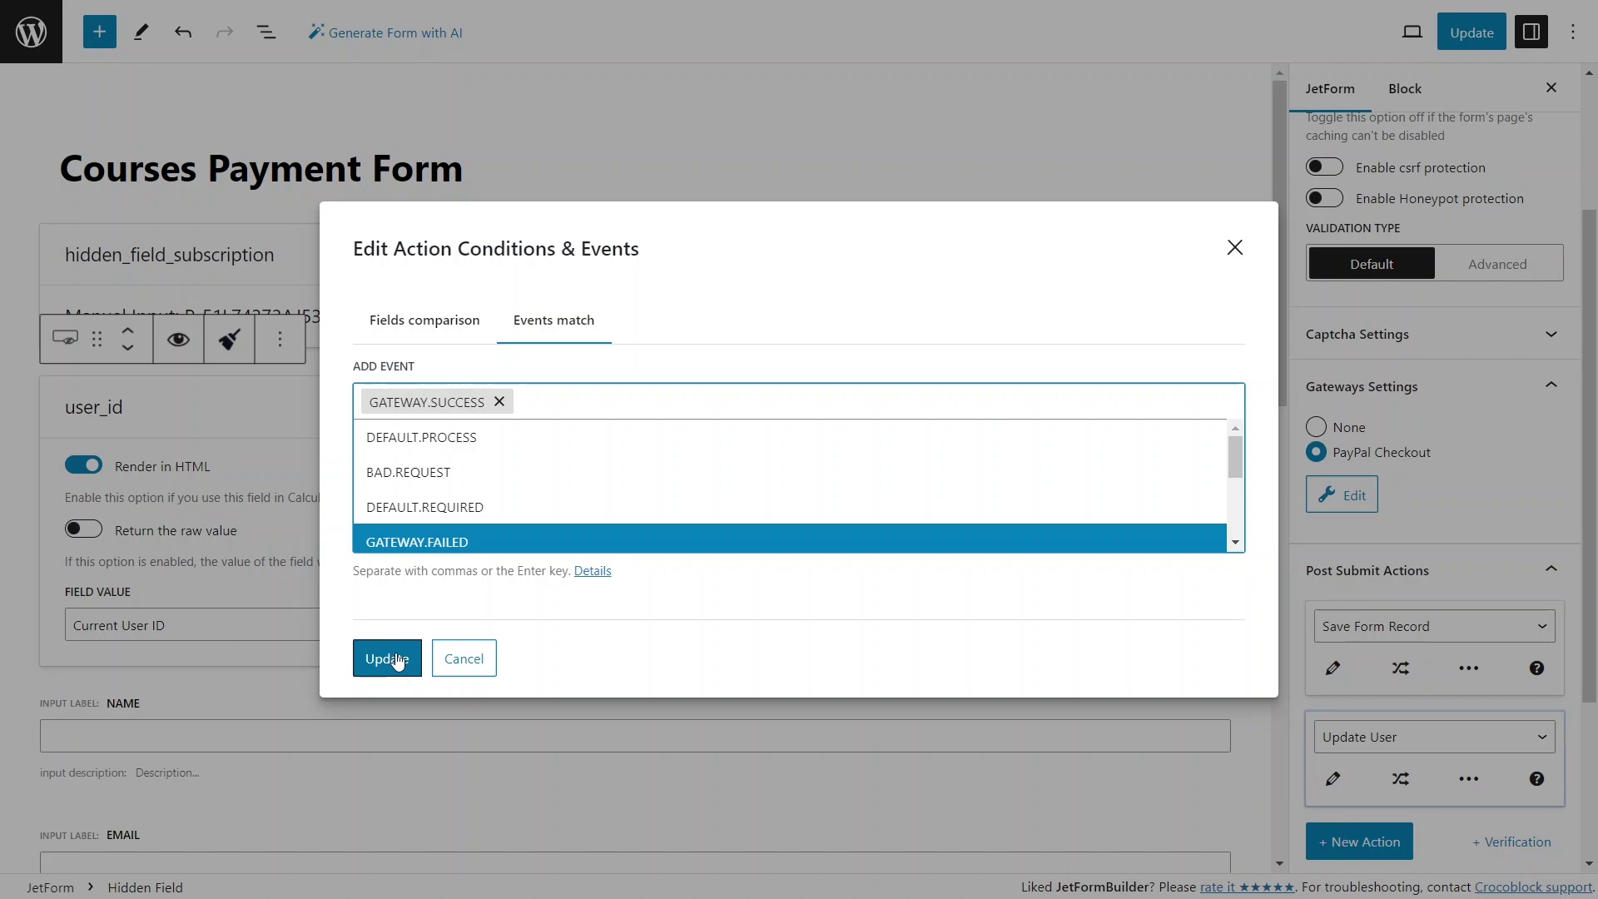
click(397, 659)
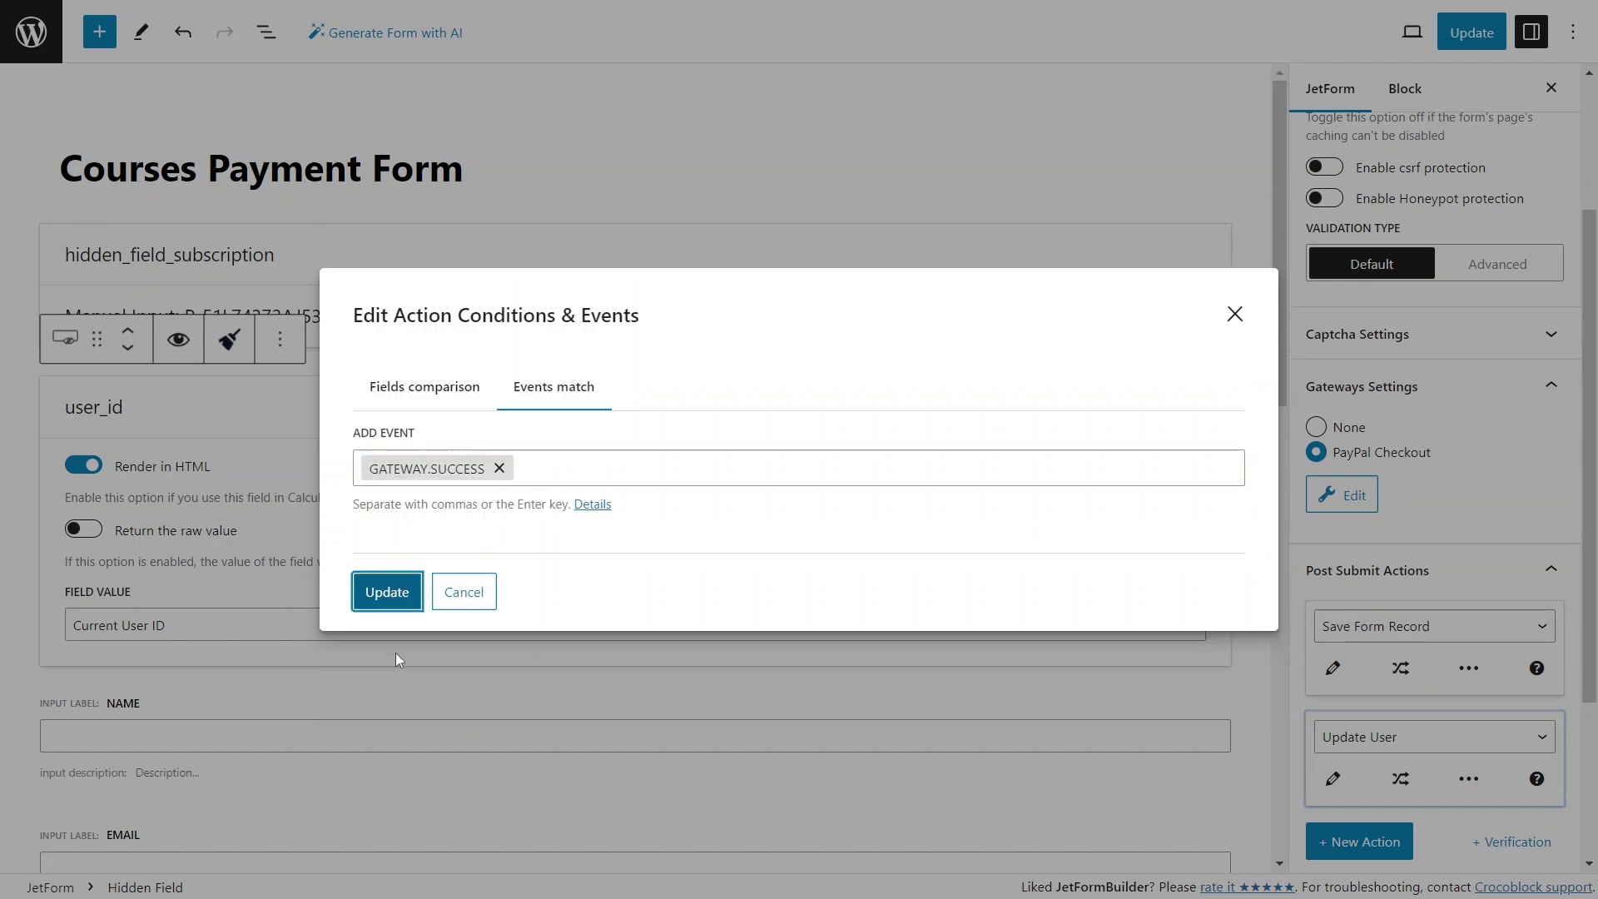
click(392, 595)
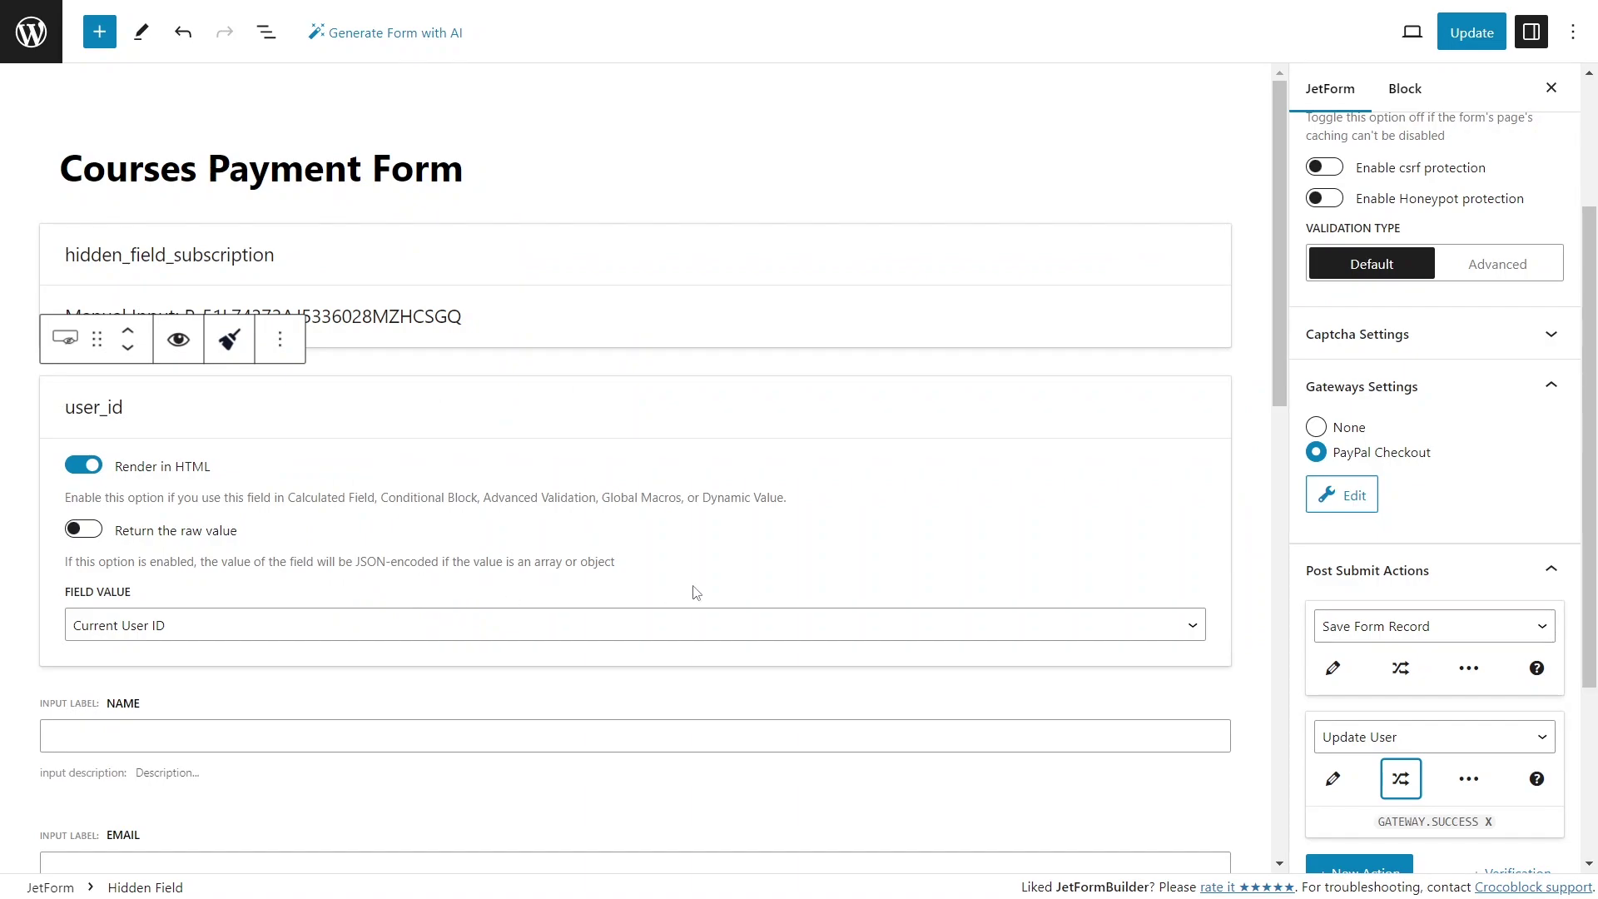
click(1458, 48)
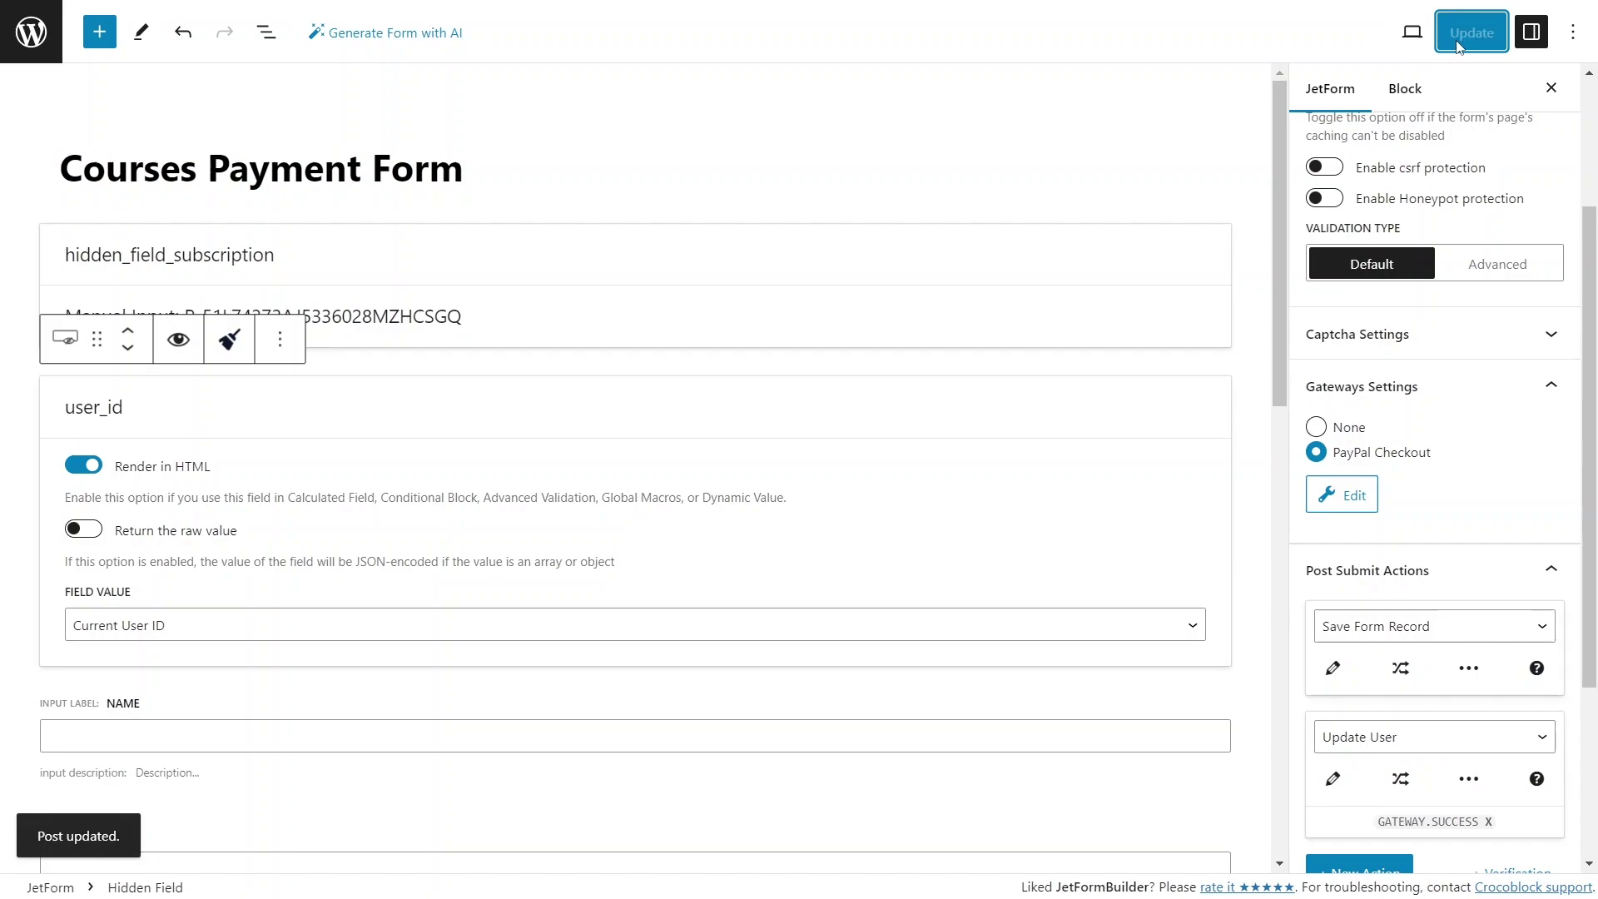
click(42, 46)
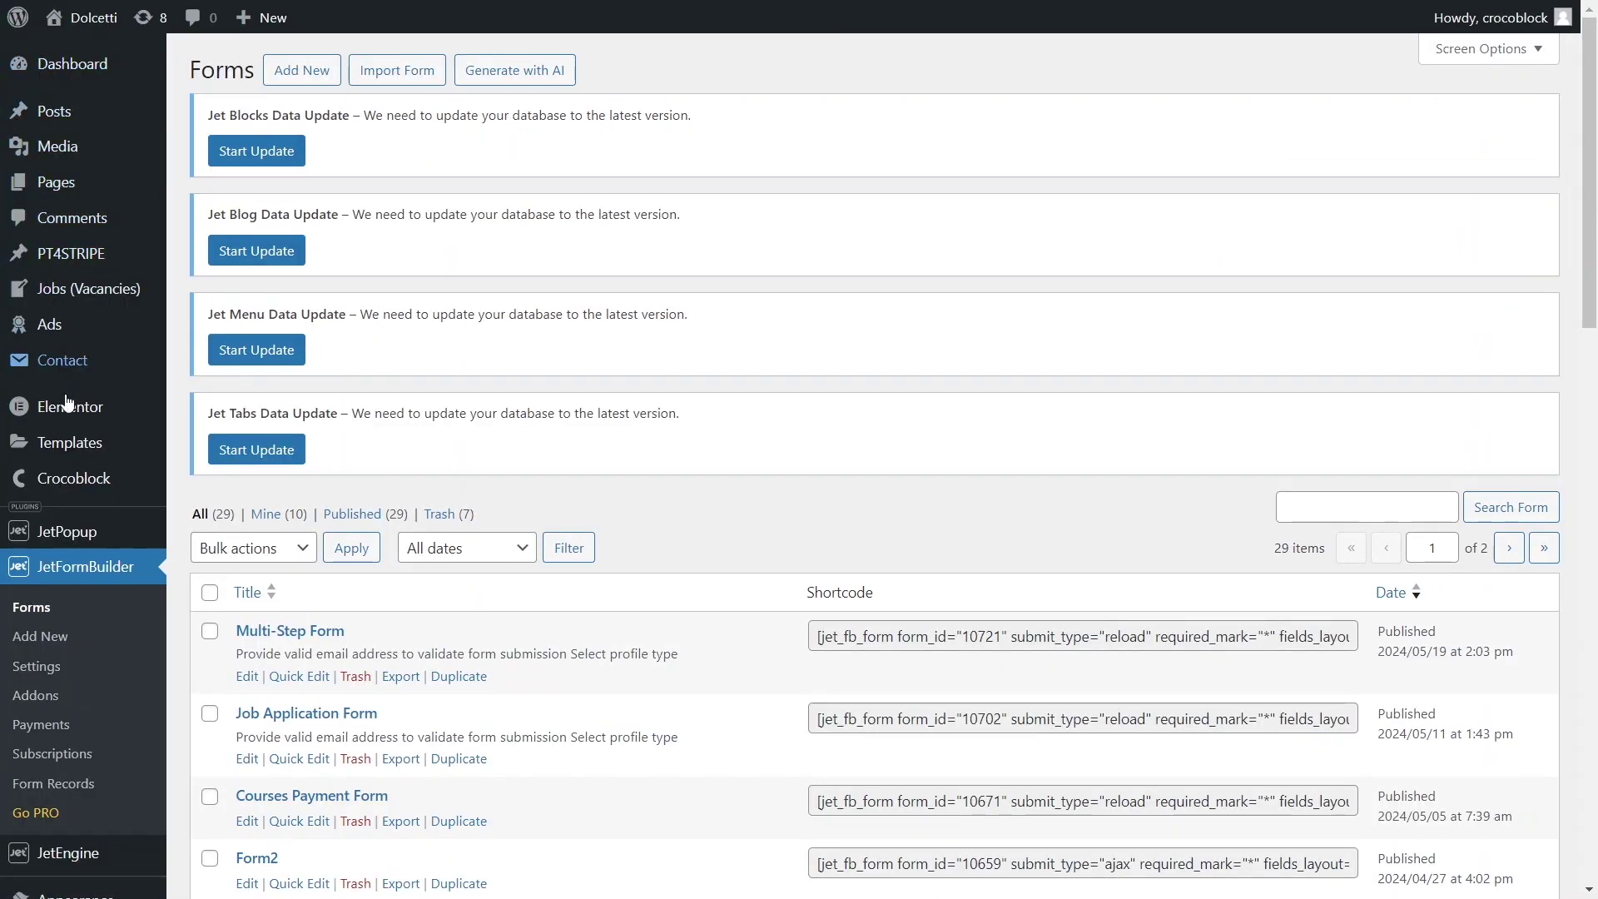
Step: From JetPopup > All Popups, open the Courses Form Popup in Elementor
mouse_move(93, 533)
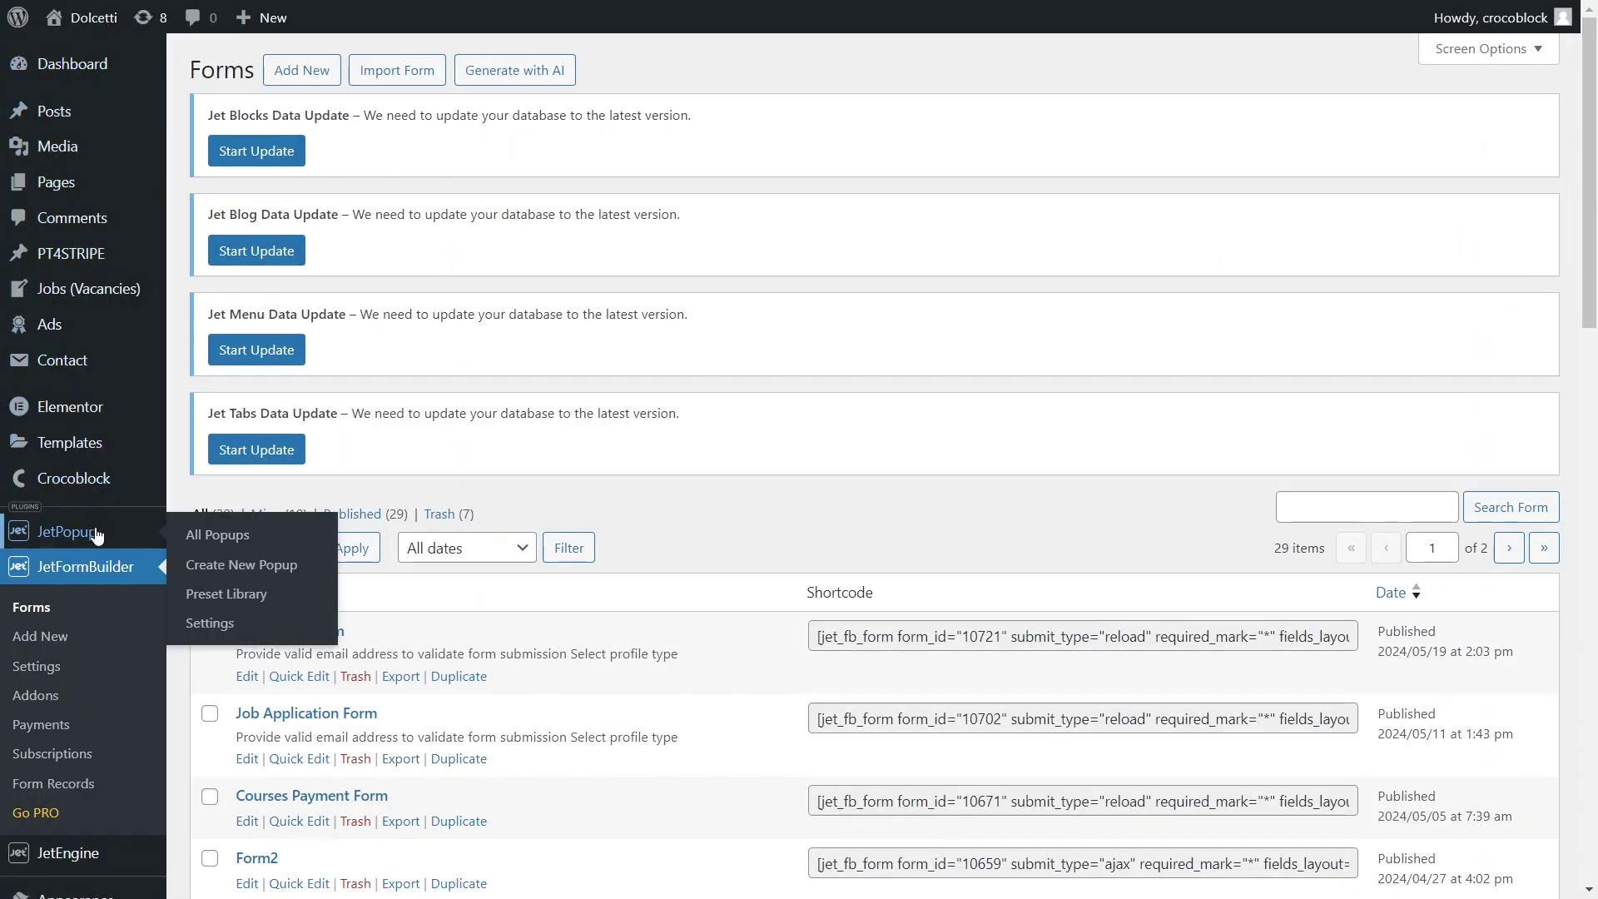
click(218, 545)
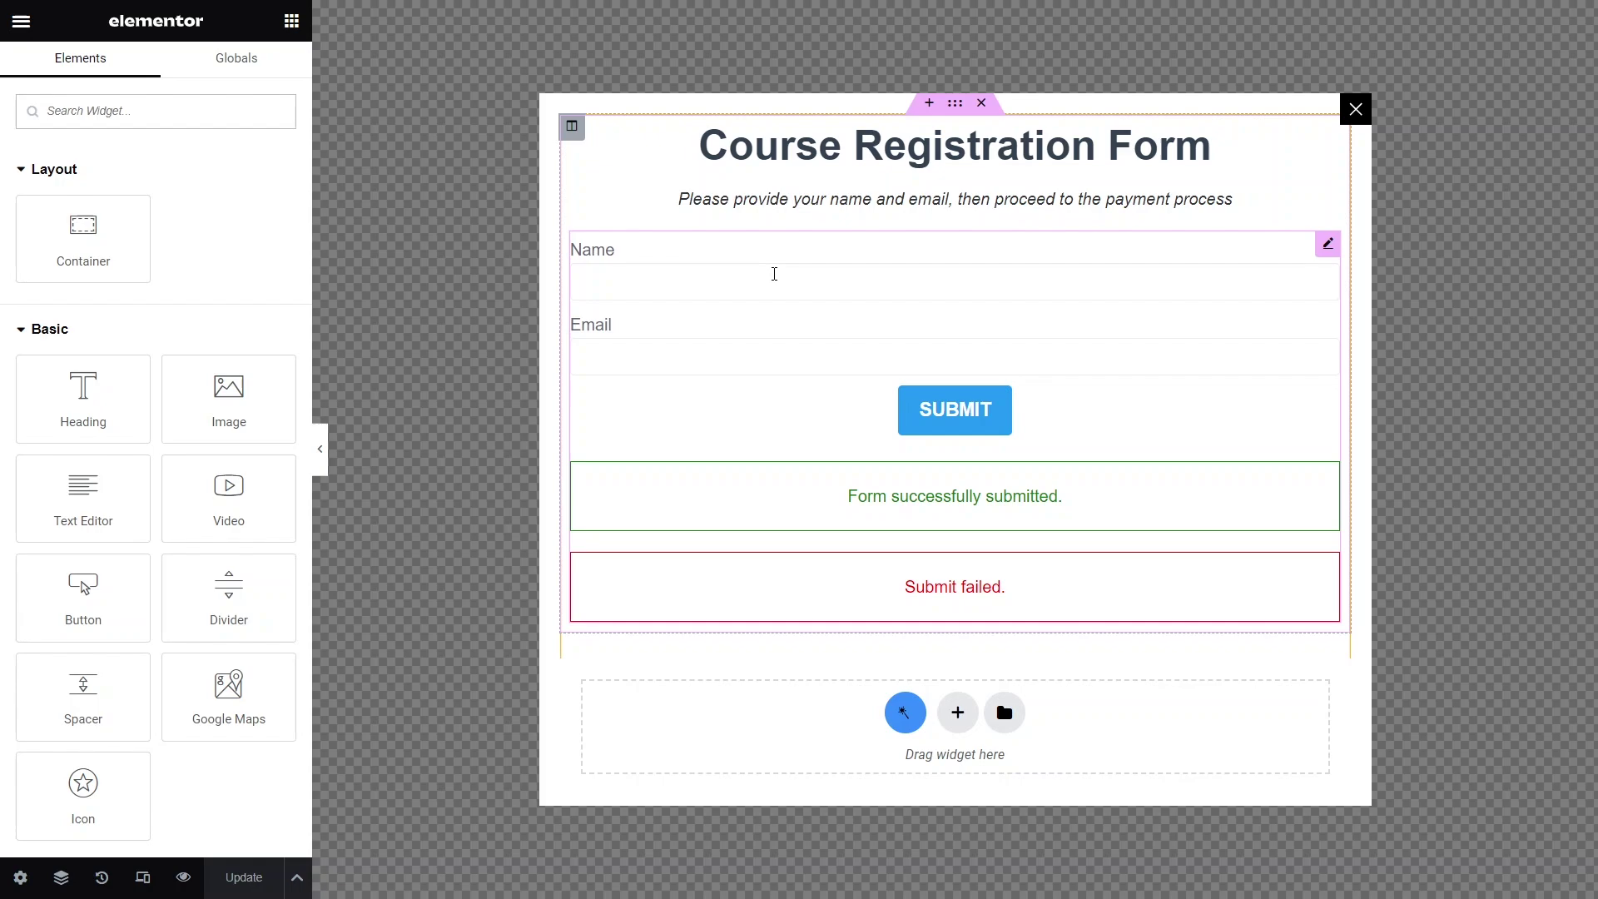
click(28, 32)
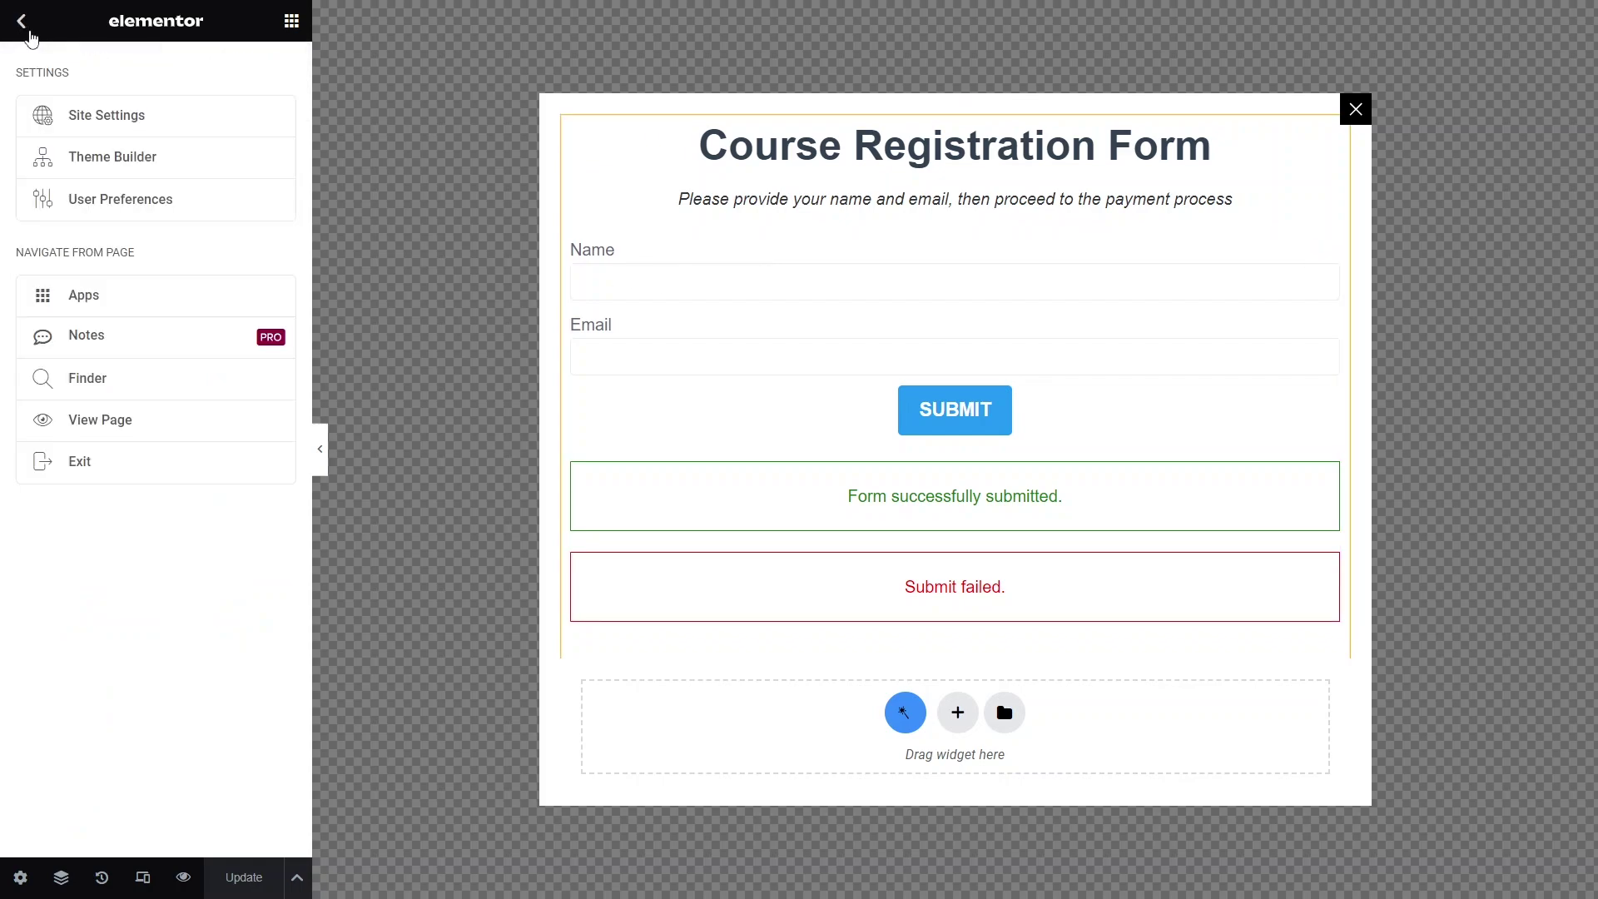
Step: Exit Elementor and open the Our Courses page from Pages > All Pages with Elementor
click(86, 462)
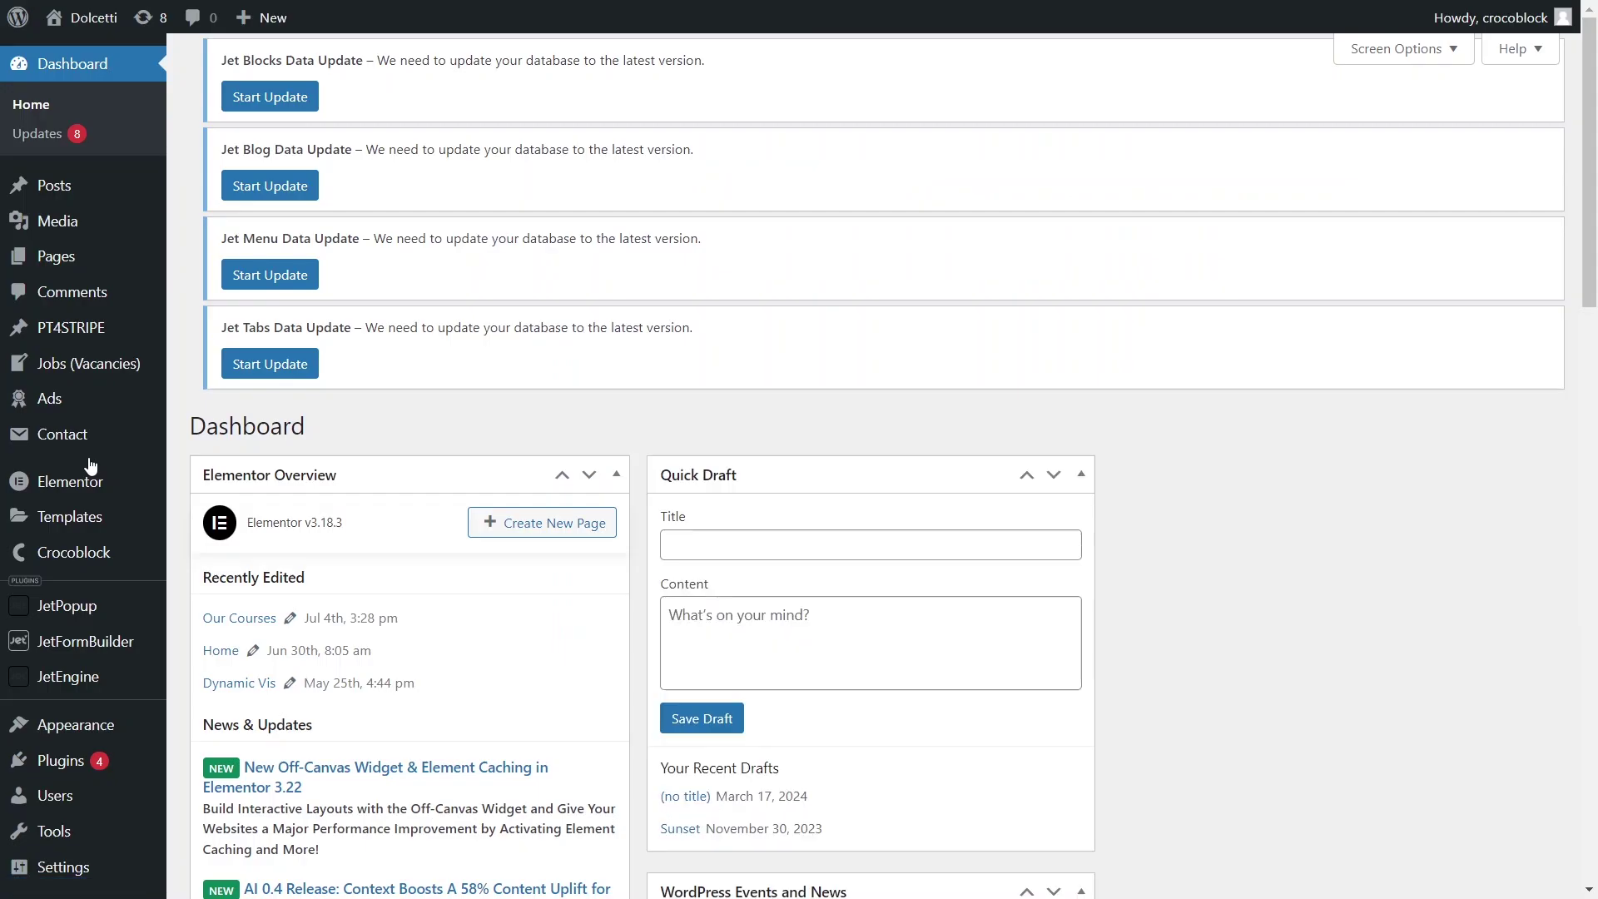
mouse_move(90, 234)
mouse_move(117, 260)
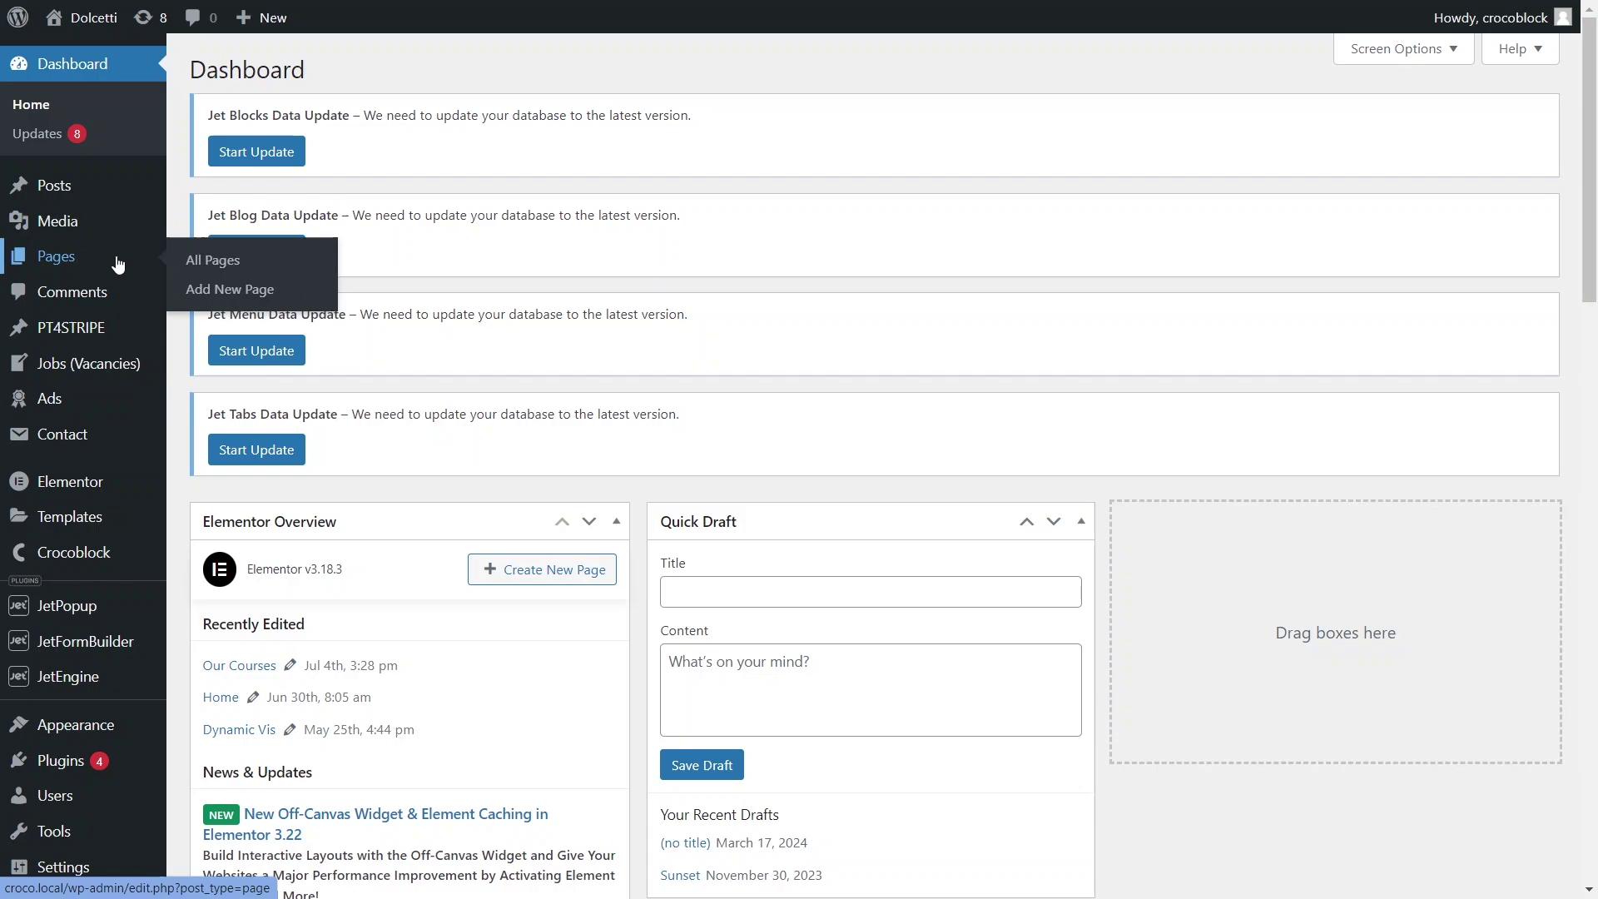
click(202, 262)
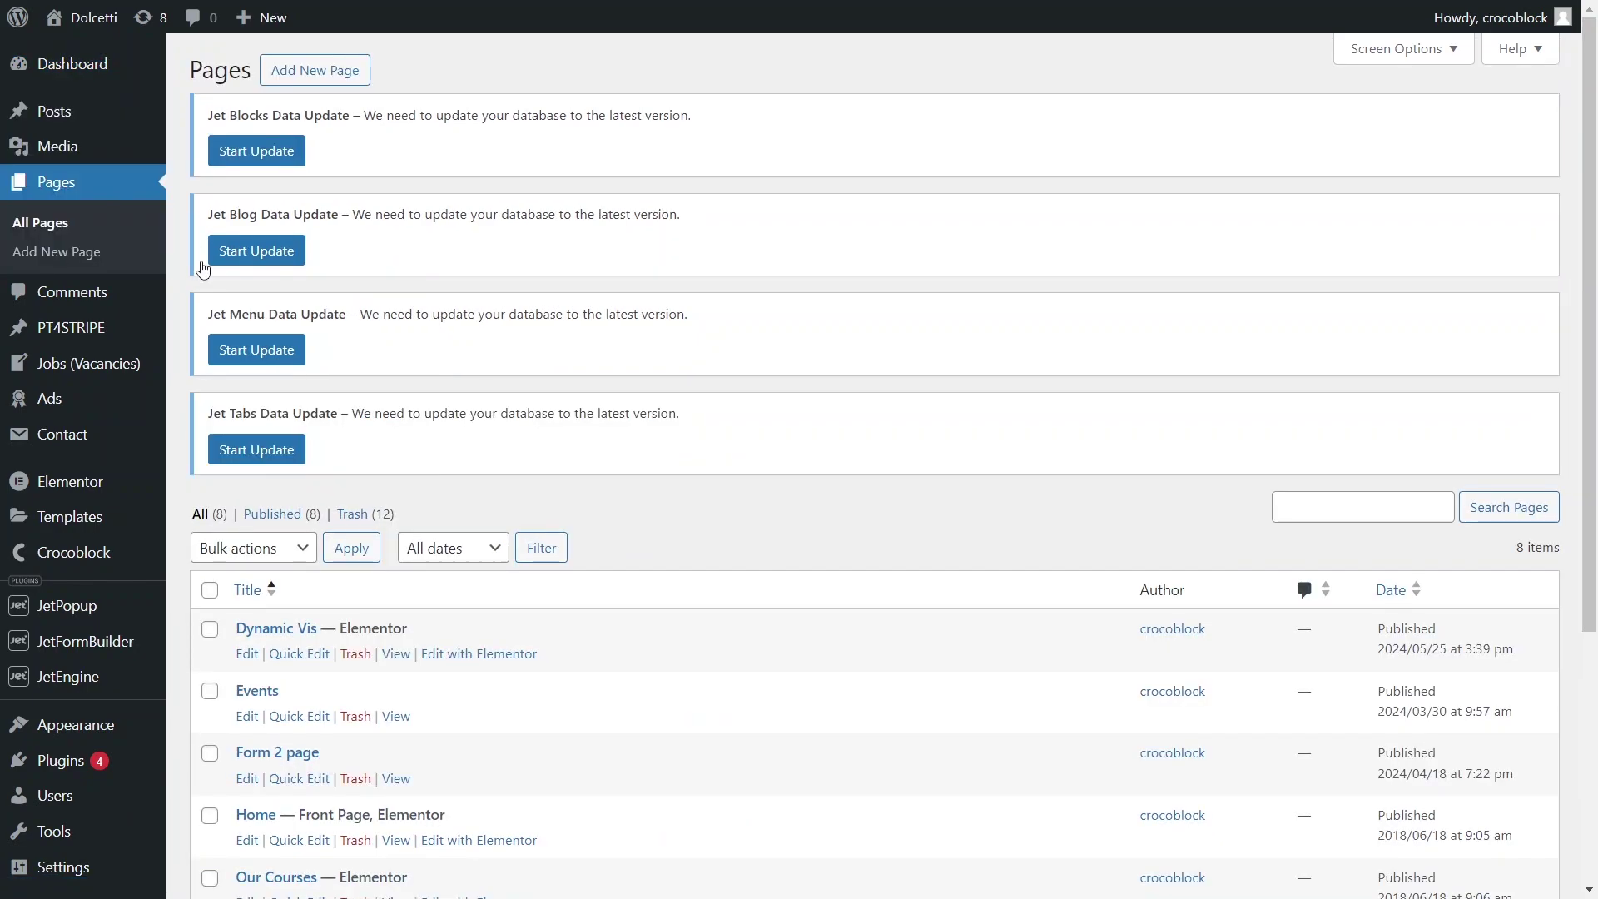
scroll(294, 651, down, 1)
scroll(294, 651, down, 3)
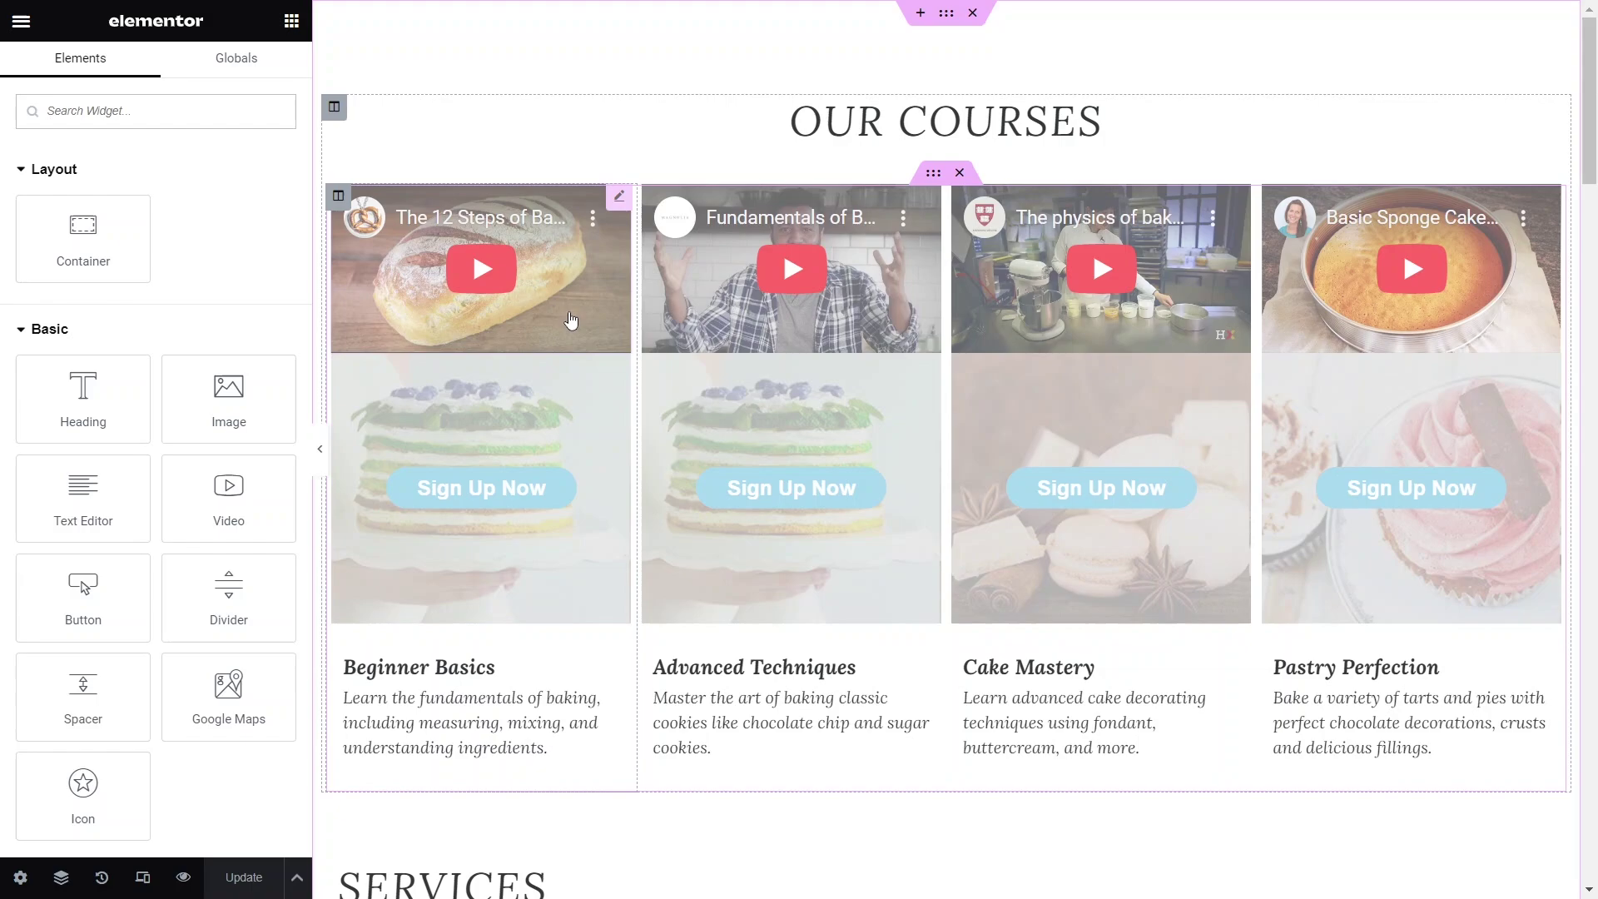
Step: Open the first course video's Dynamic Visibility and inspect its 'User Role is Subscriber' condition
click(618, 197)
click(260, 92)
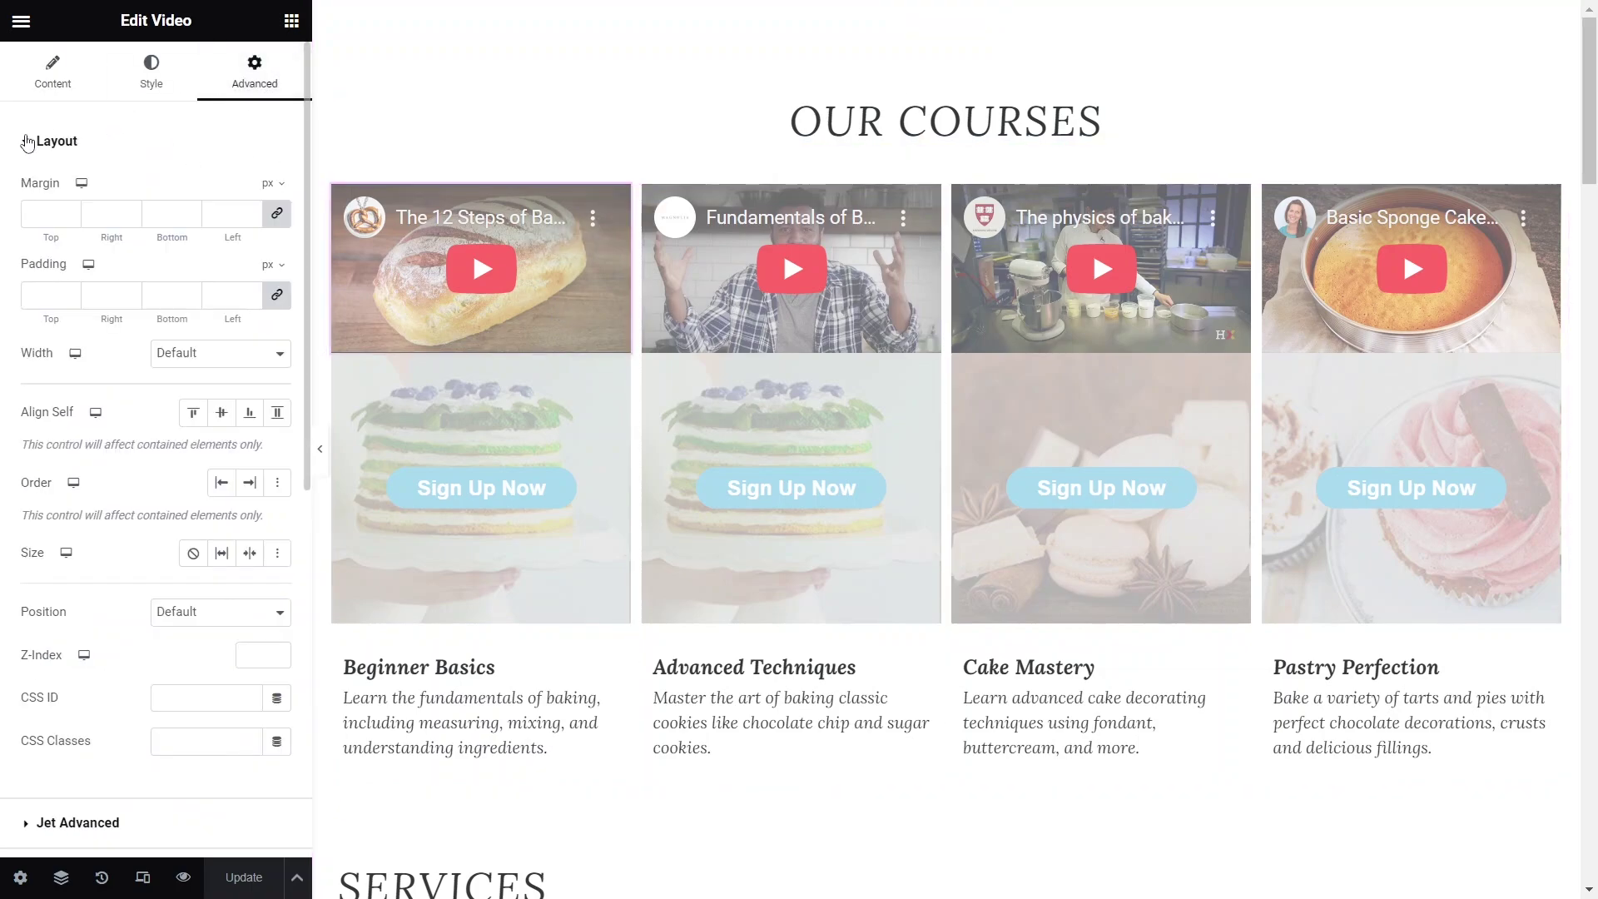
click(27, 143)
click(24, 249)
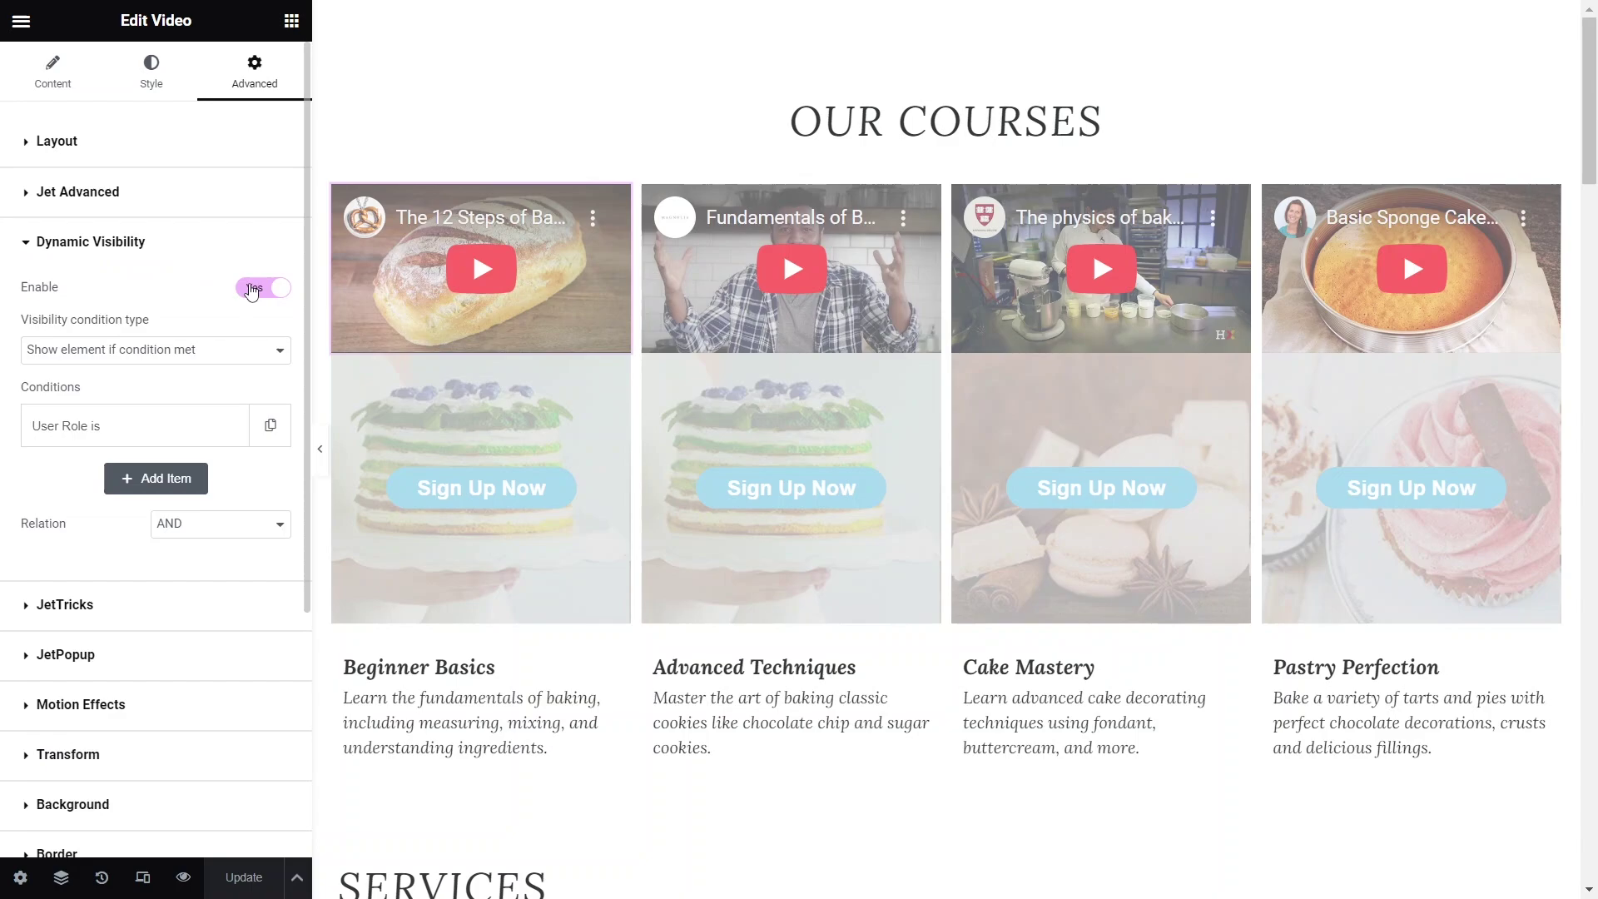
click(176, 425)
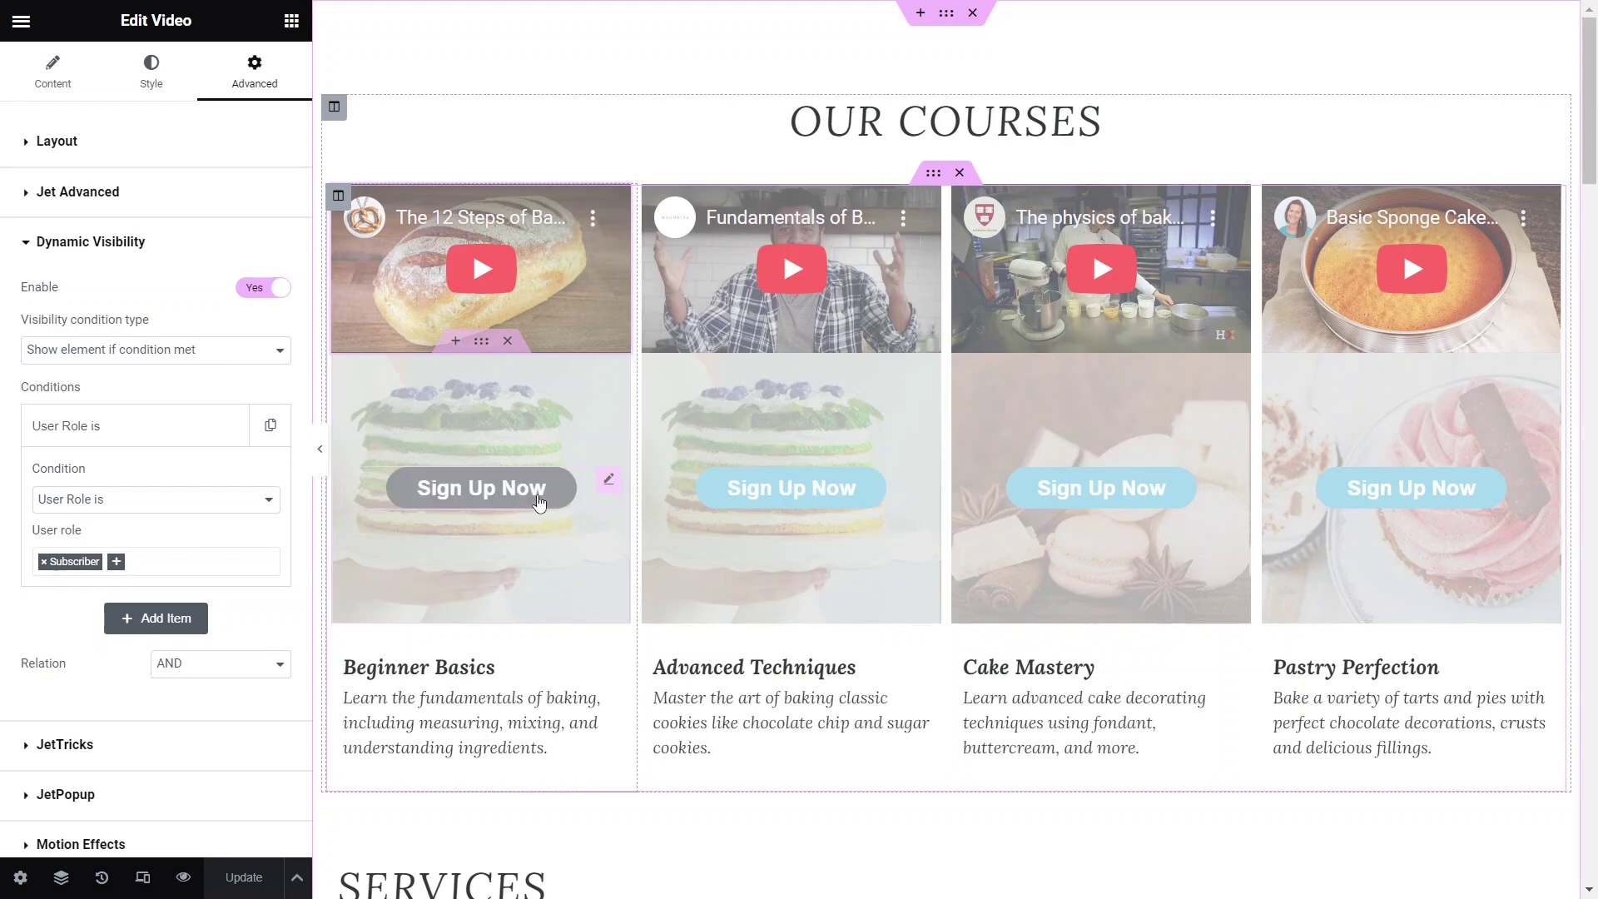
Step: Set Courses Form Popup as the JetPopup Attached Popup on the first Sign Up Now button
click(605, 482)
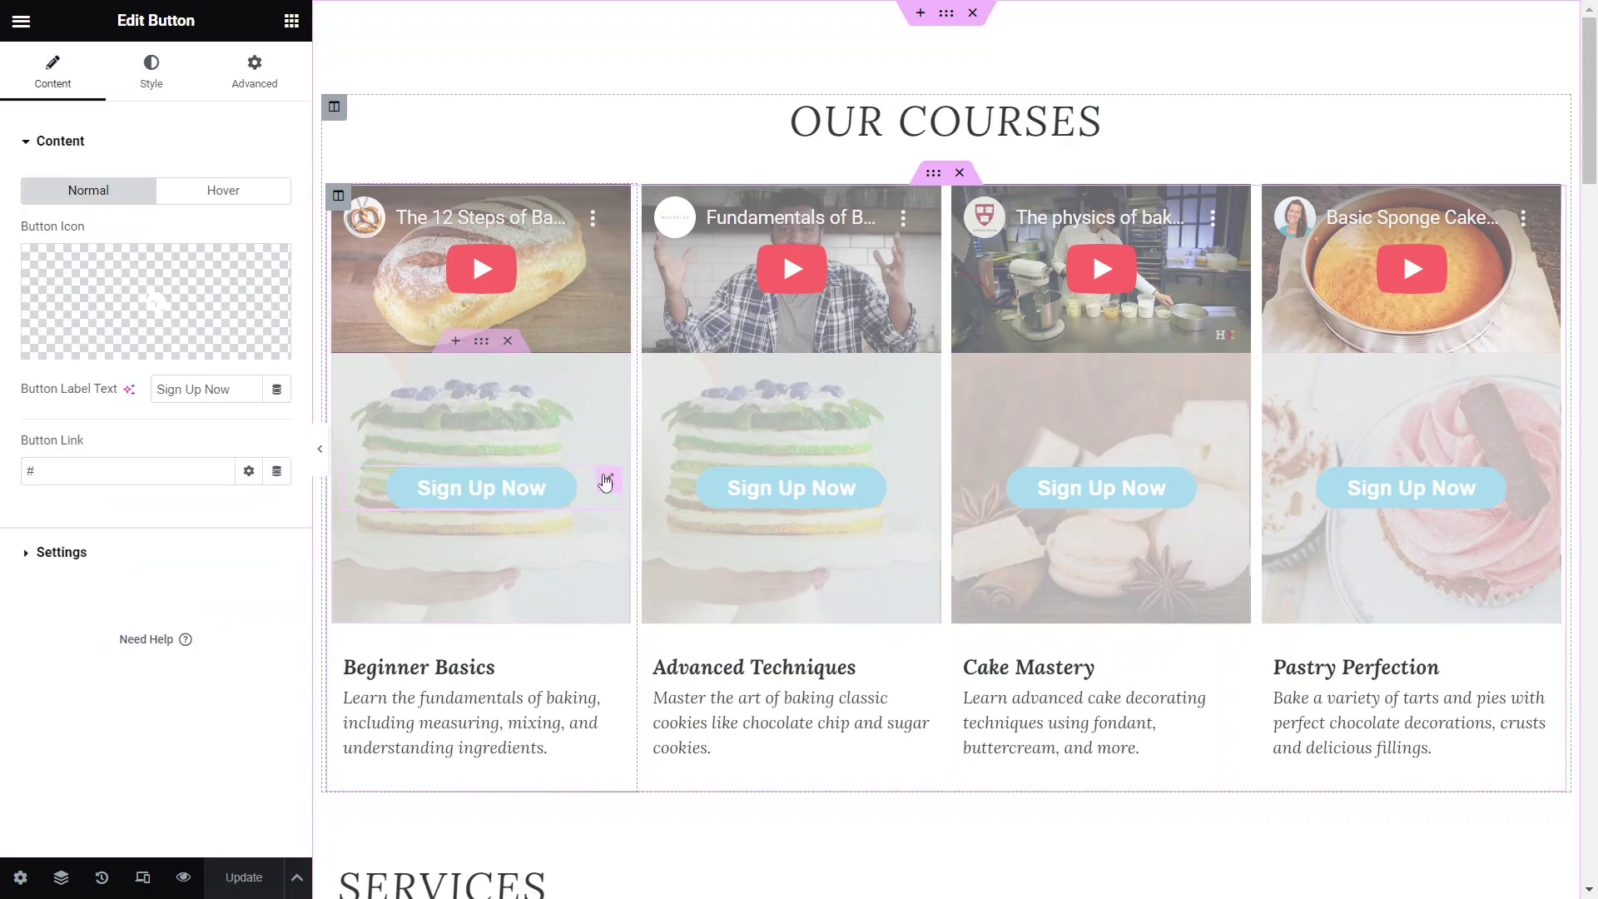
click(250, 73)
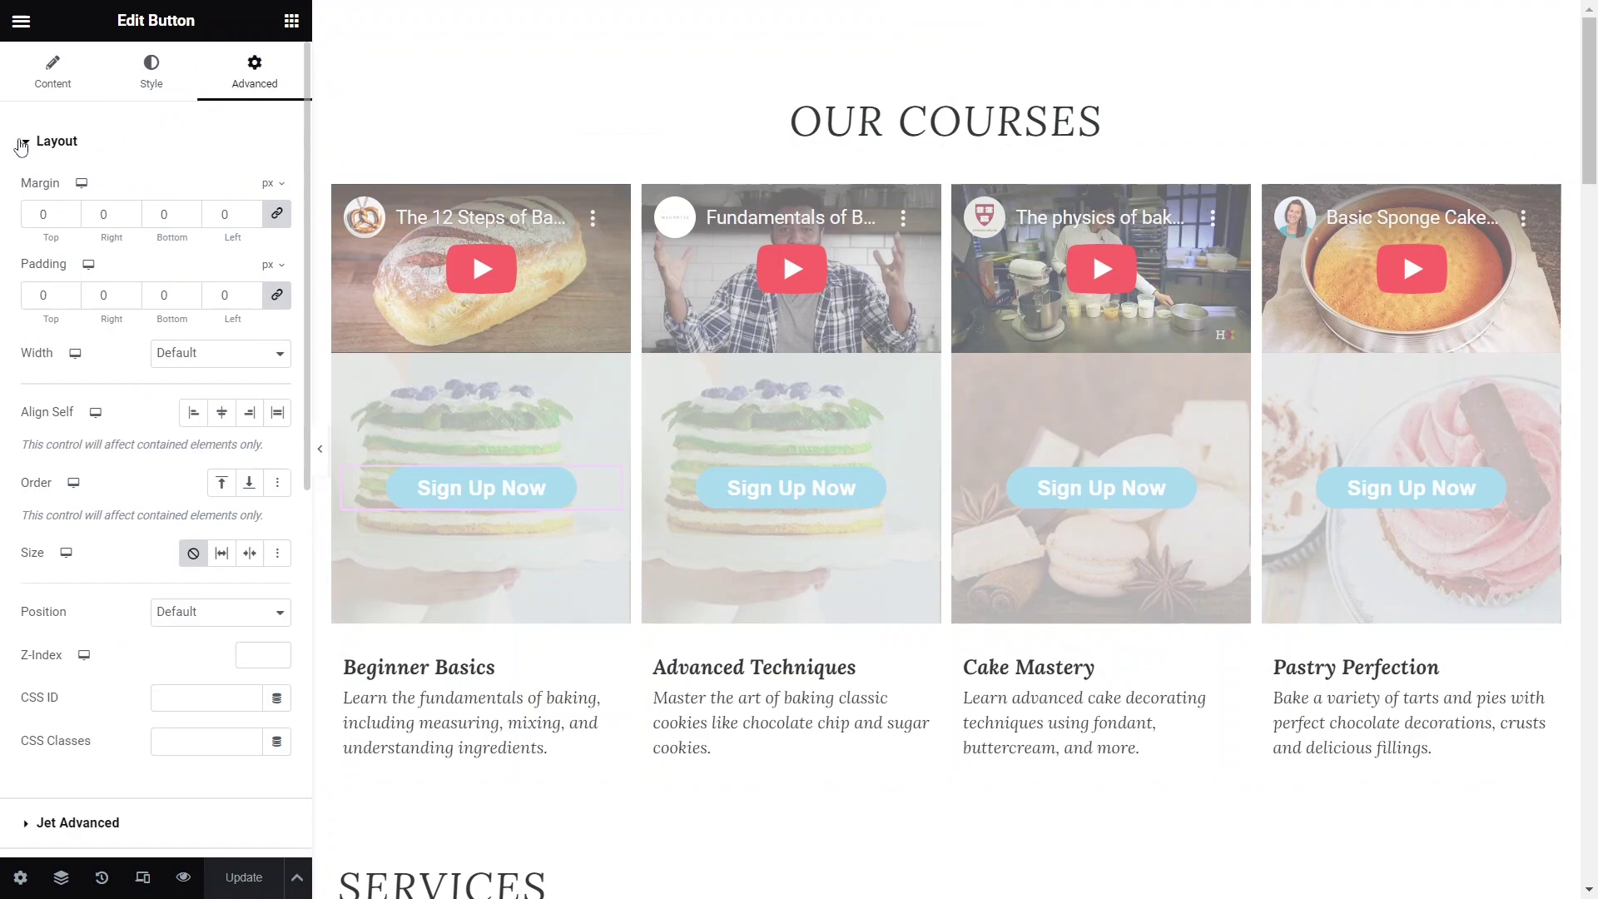
click(30, 141)
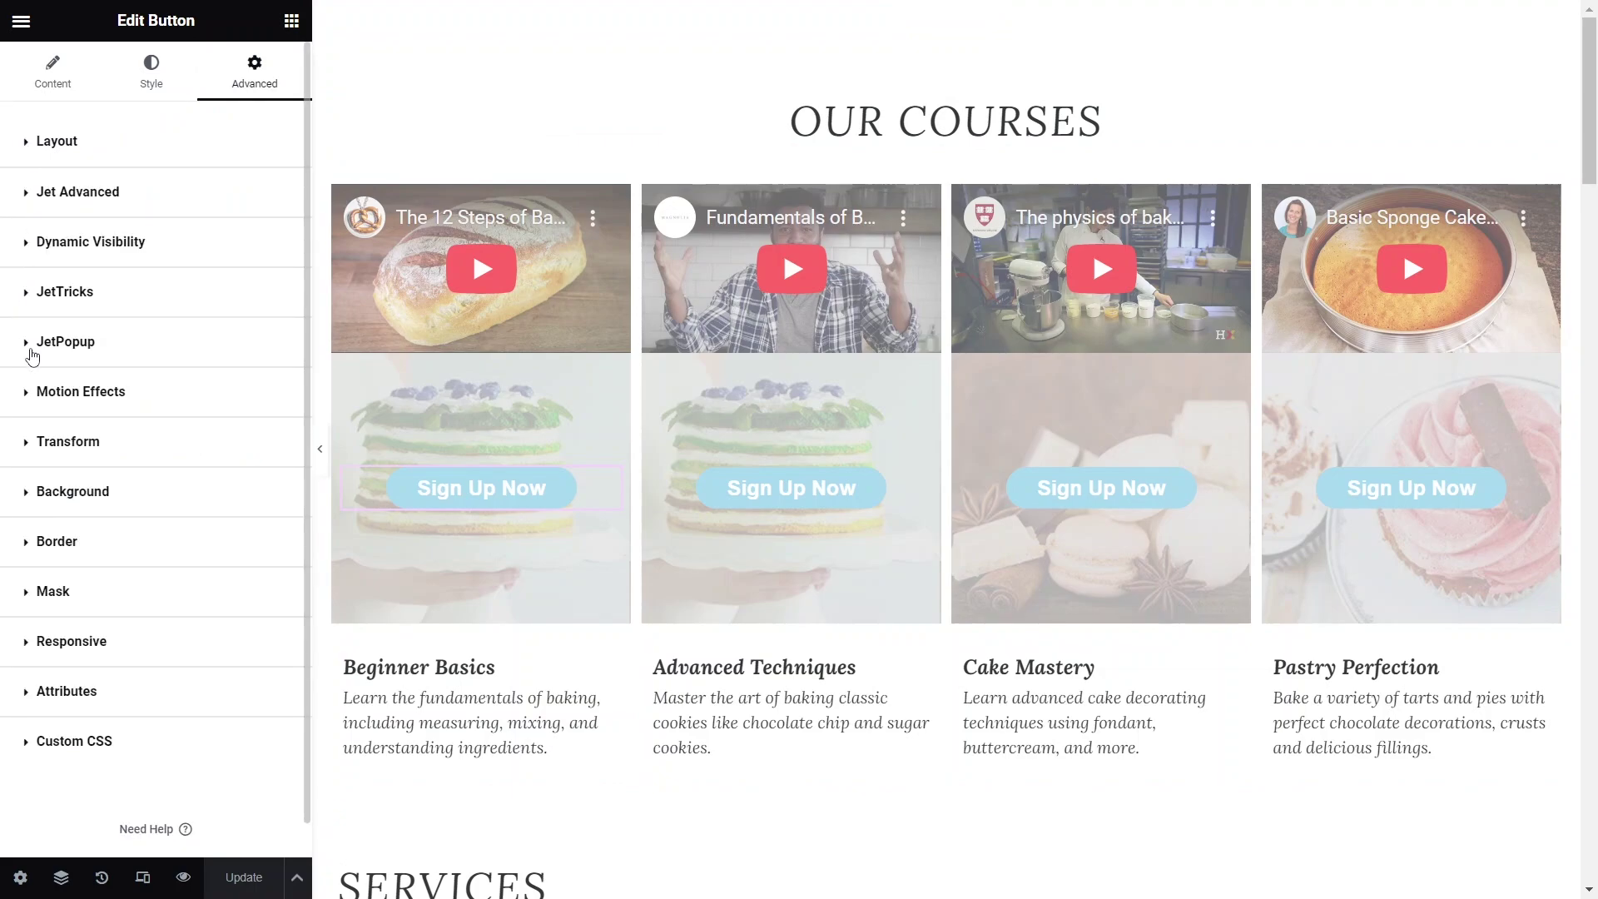
click(32, 355)
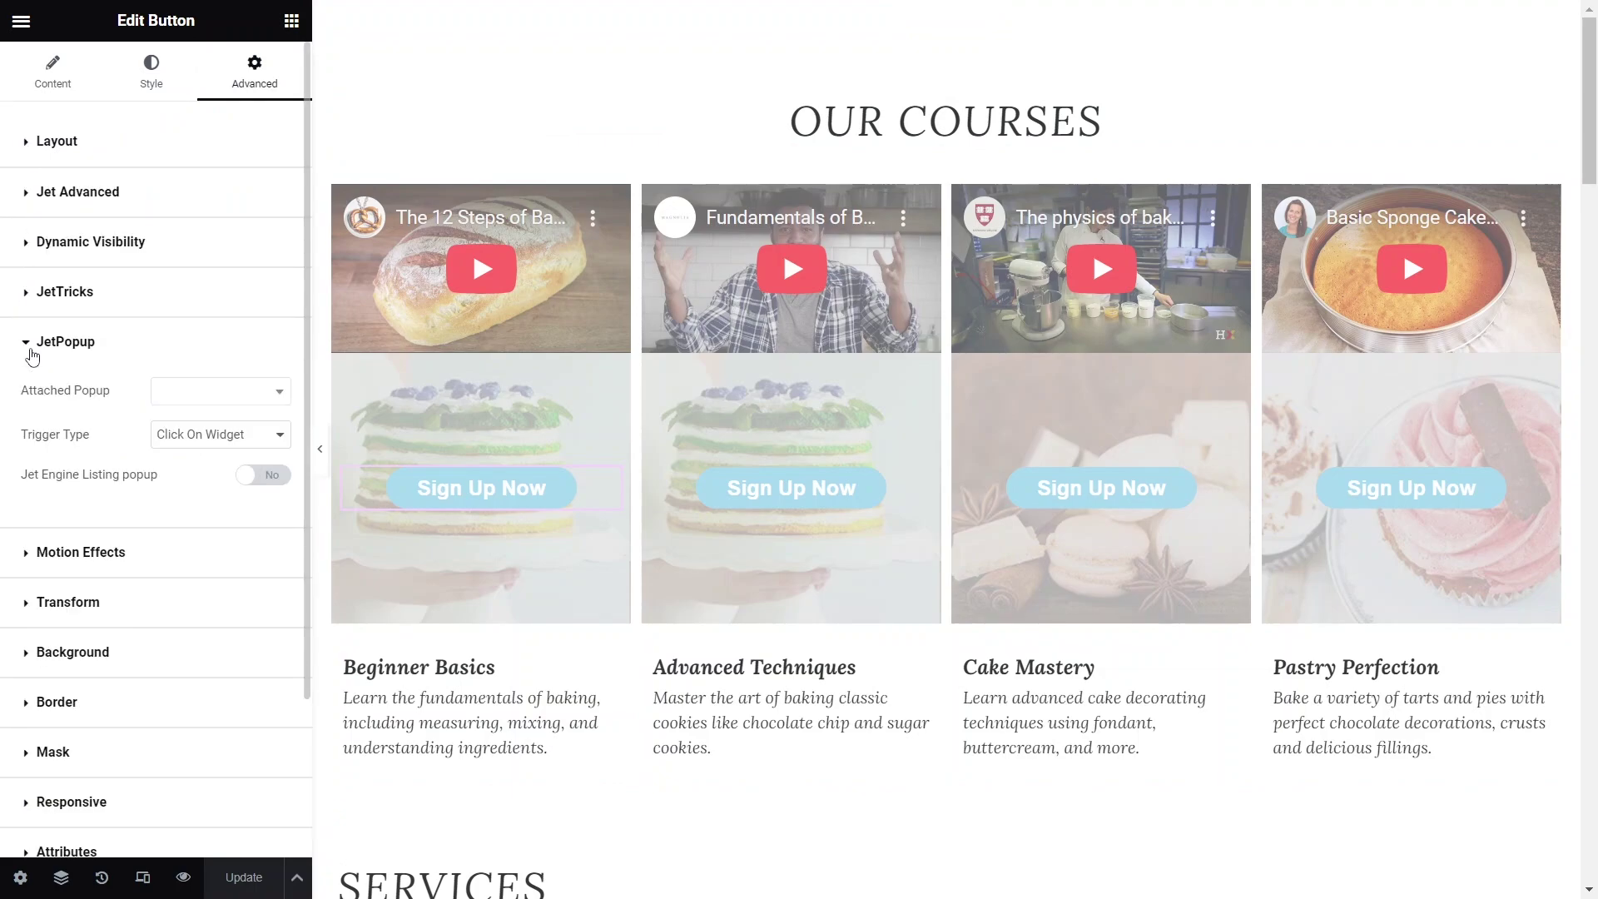
click(227, 405)
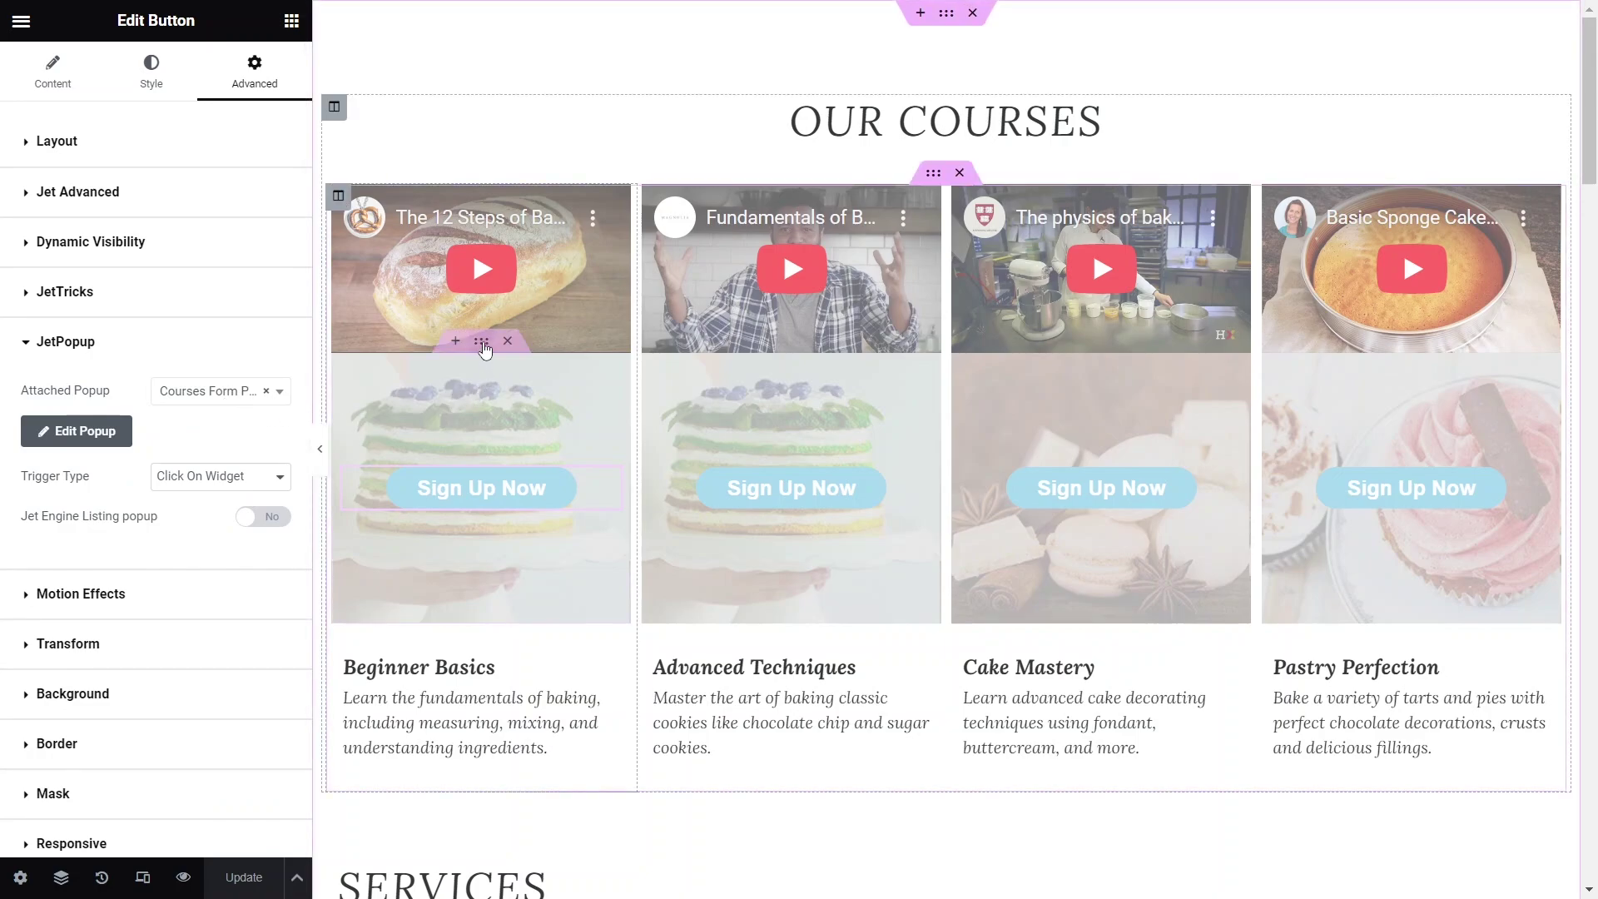
click(483, 342)
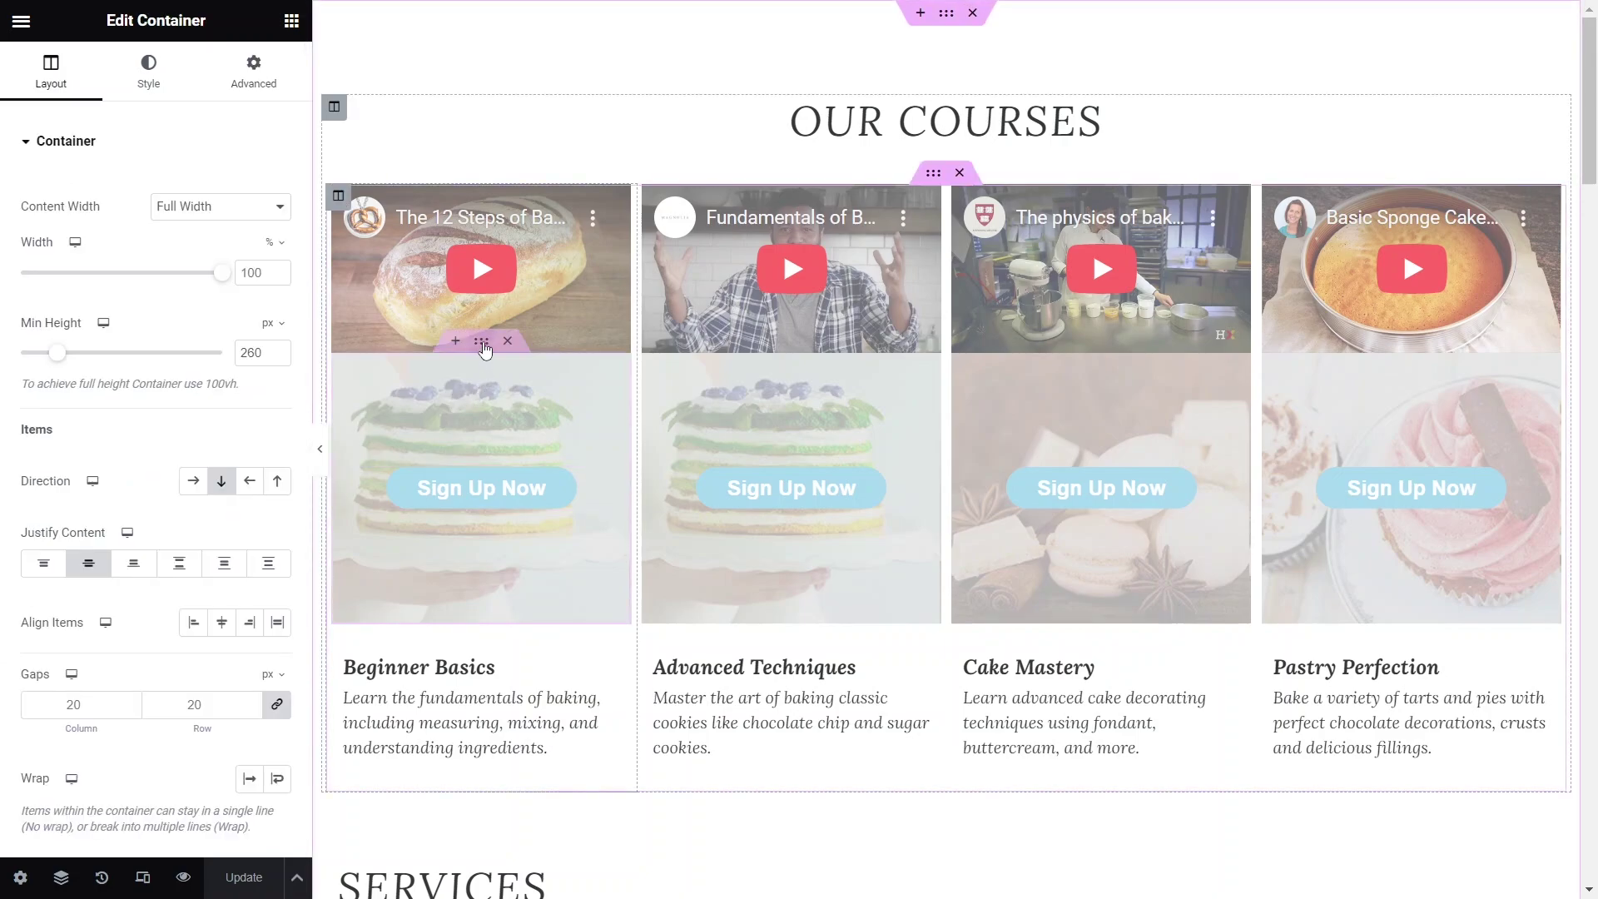
Step: Inspect the overlay container's Dynamic Visibility condition 'User Role is not' Subscriber
click(274, 83)
click(35, 147)
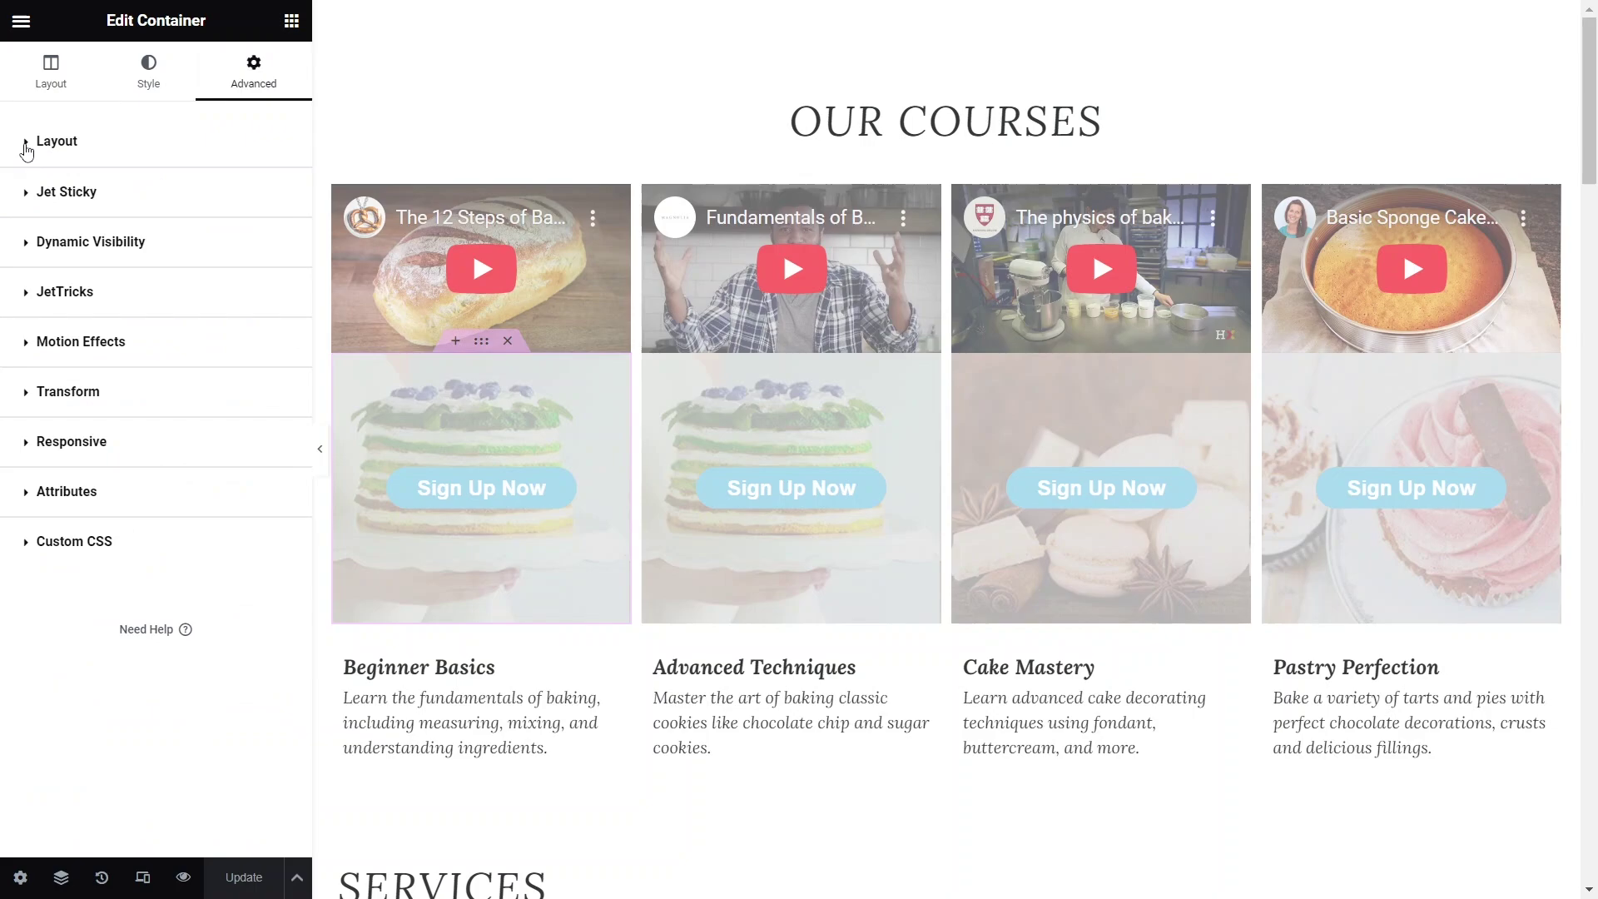
click(26, 246)
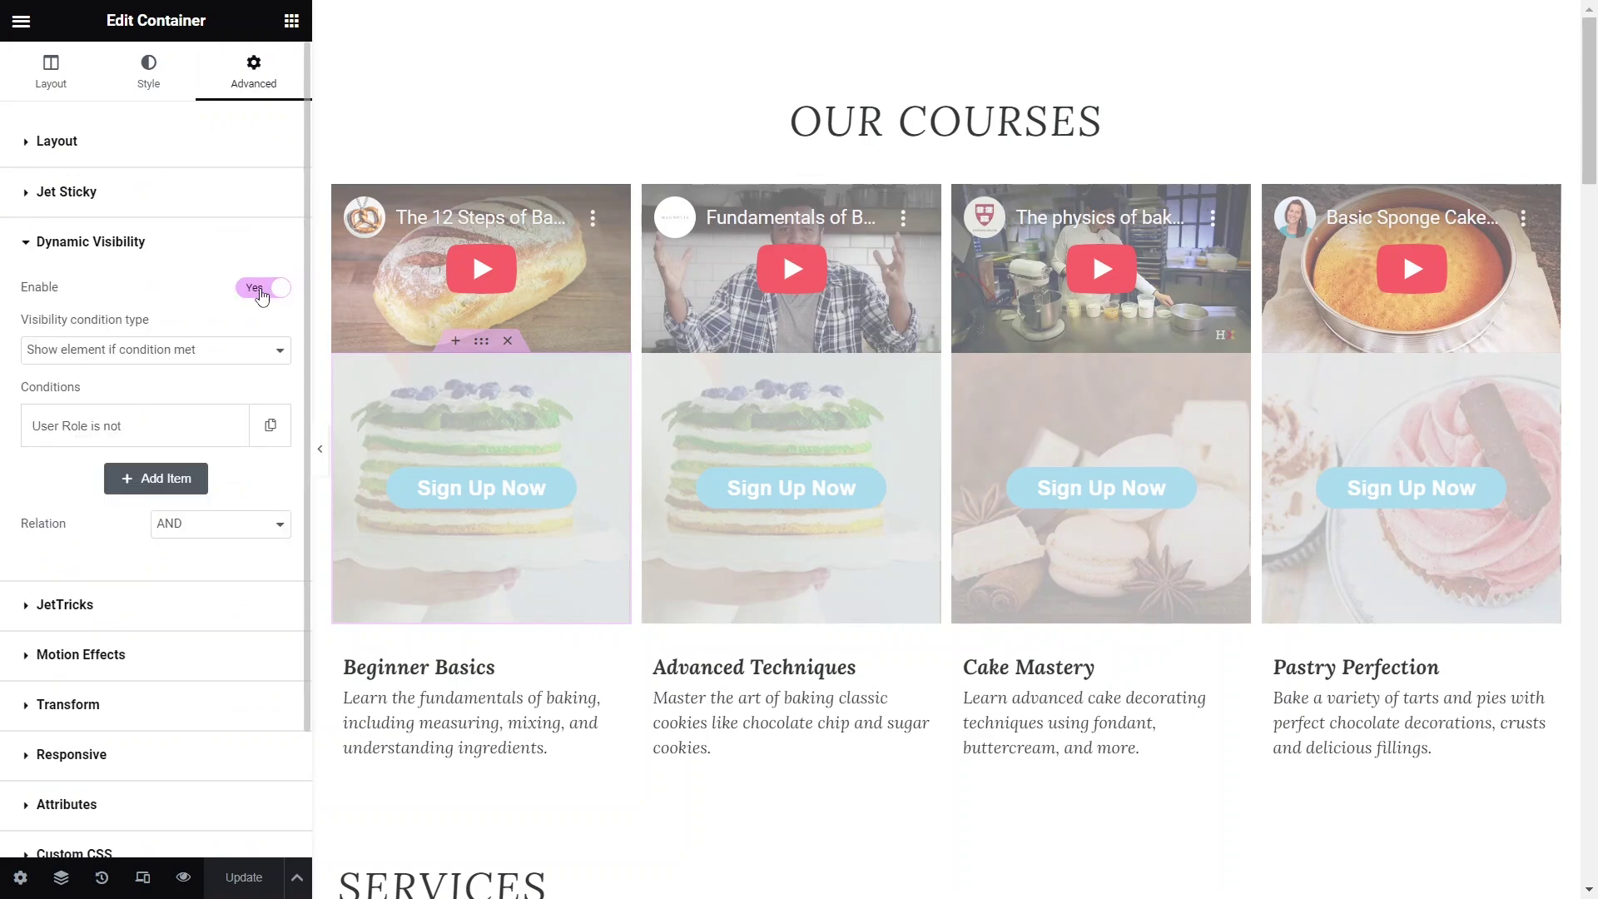
click(180, 428)
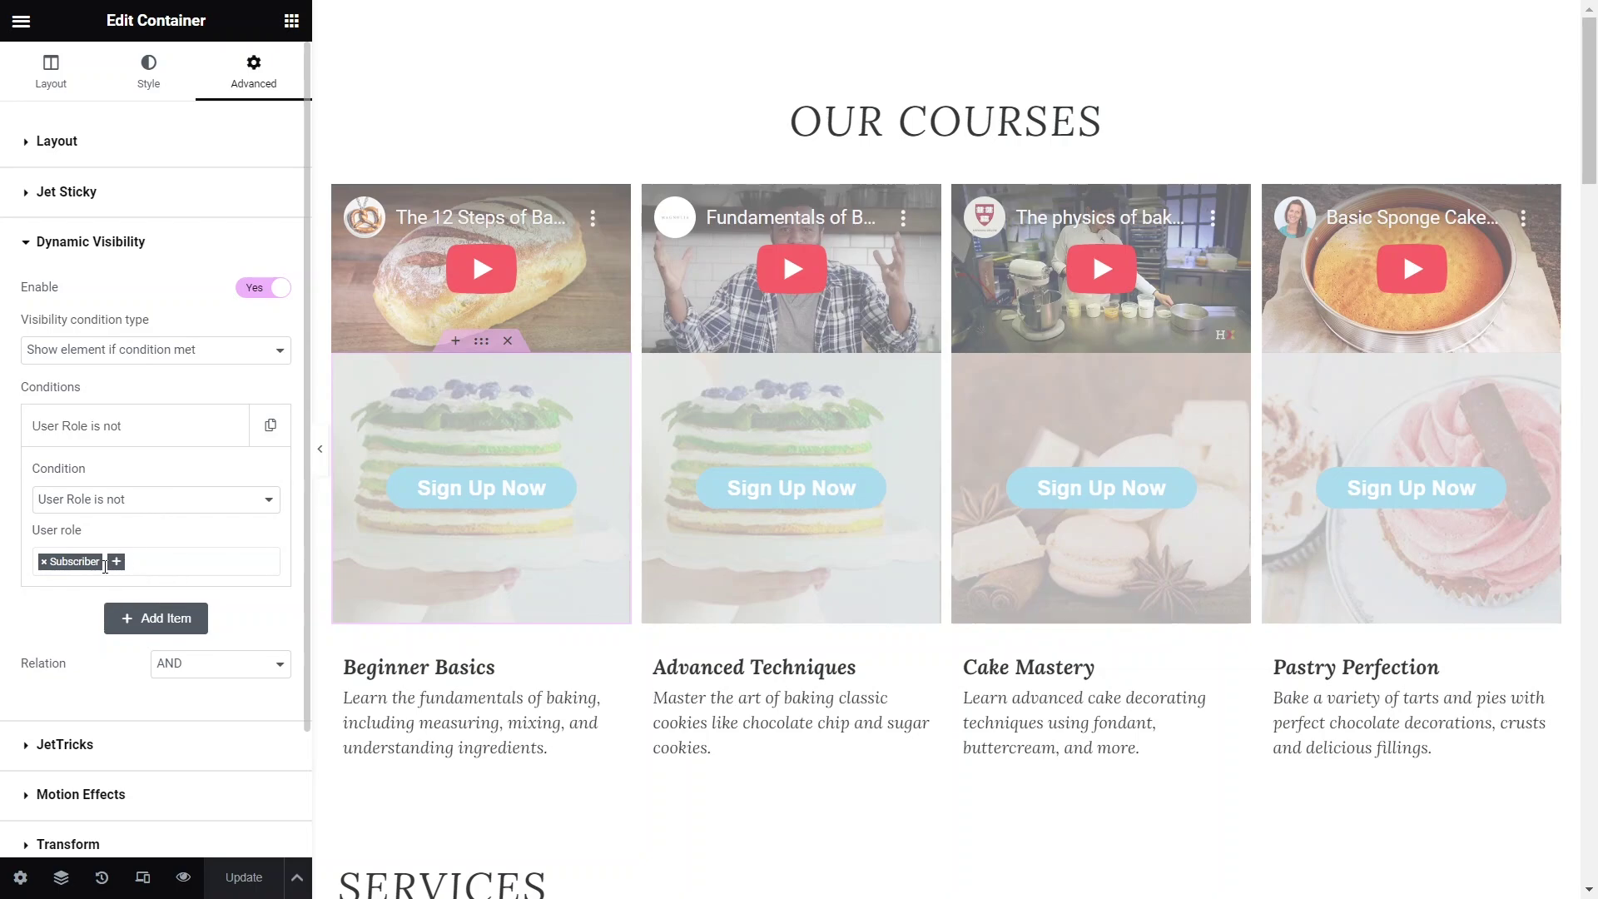
click(22, 23)
Step: Exit the Elementor editor and log out of the admin account
click(22, 23)
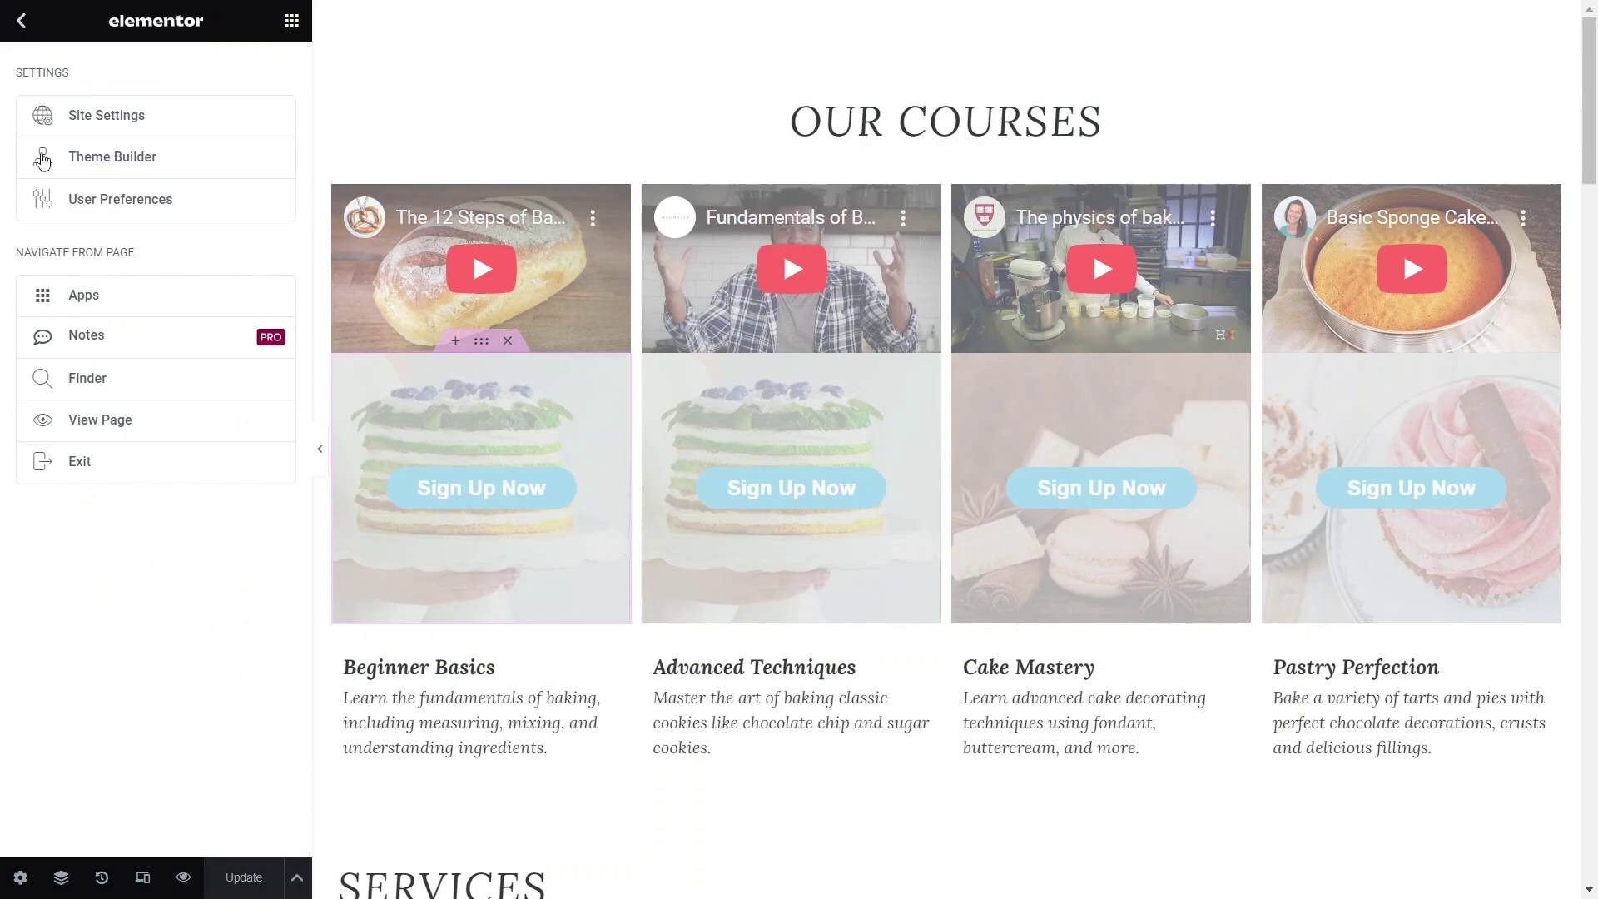
click(80, 463)
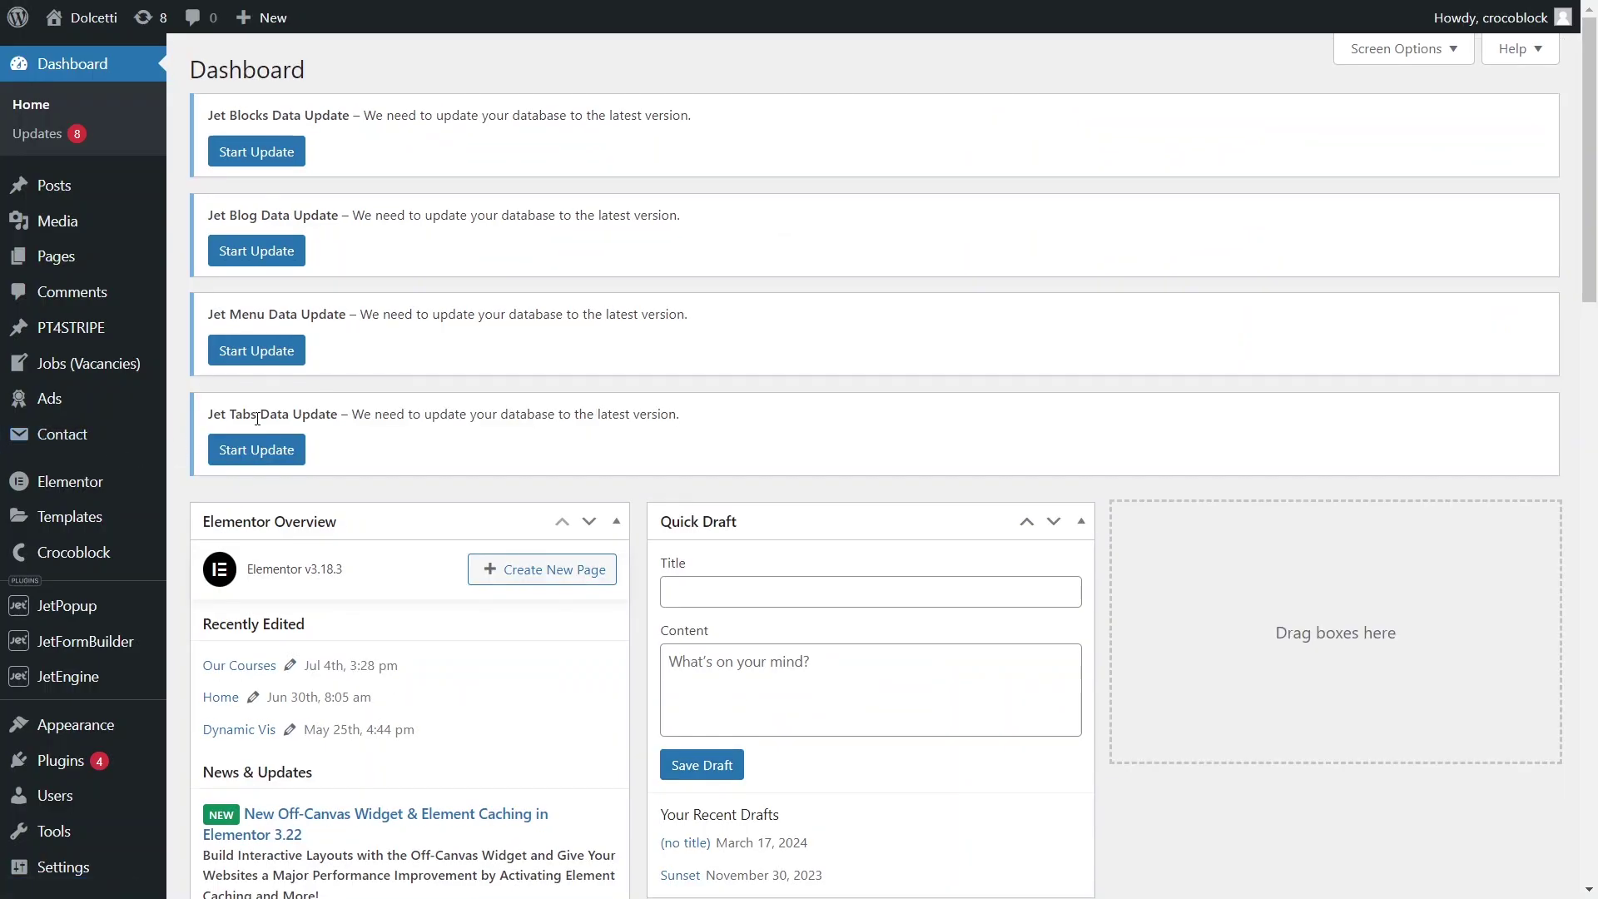
mouse_move(1490, 17)
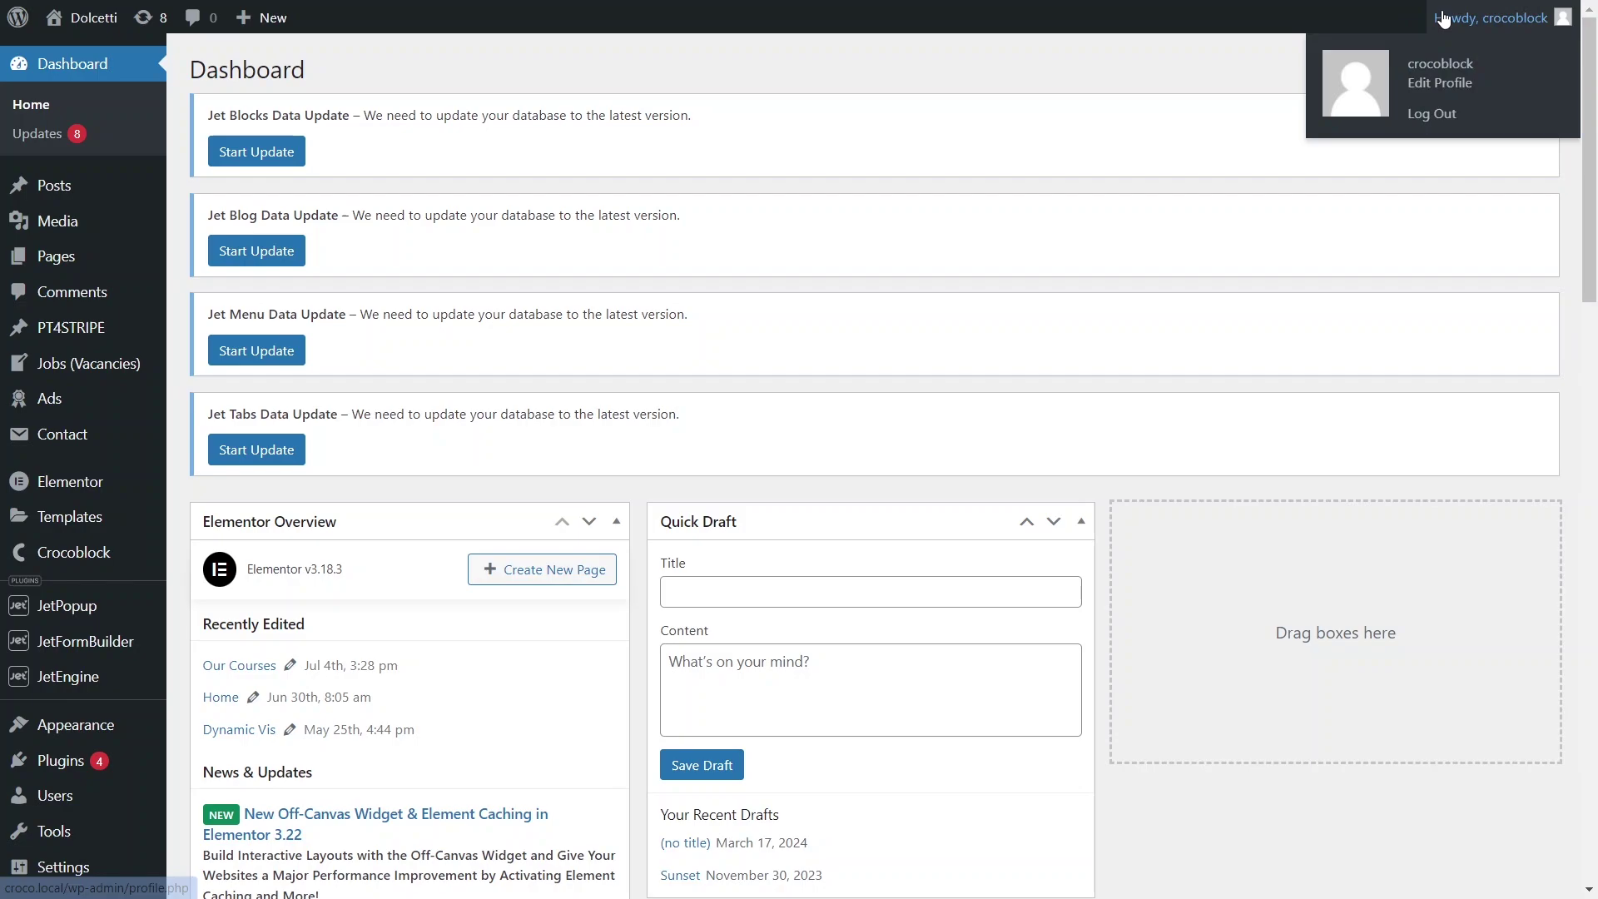
click(1434, 114)
Step: Sign in as a different user with the browser's saved login credentials
text(an)
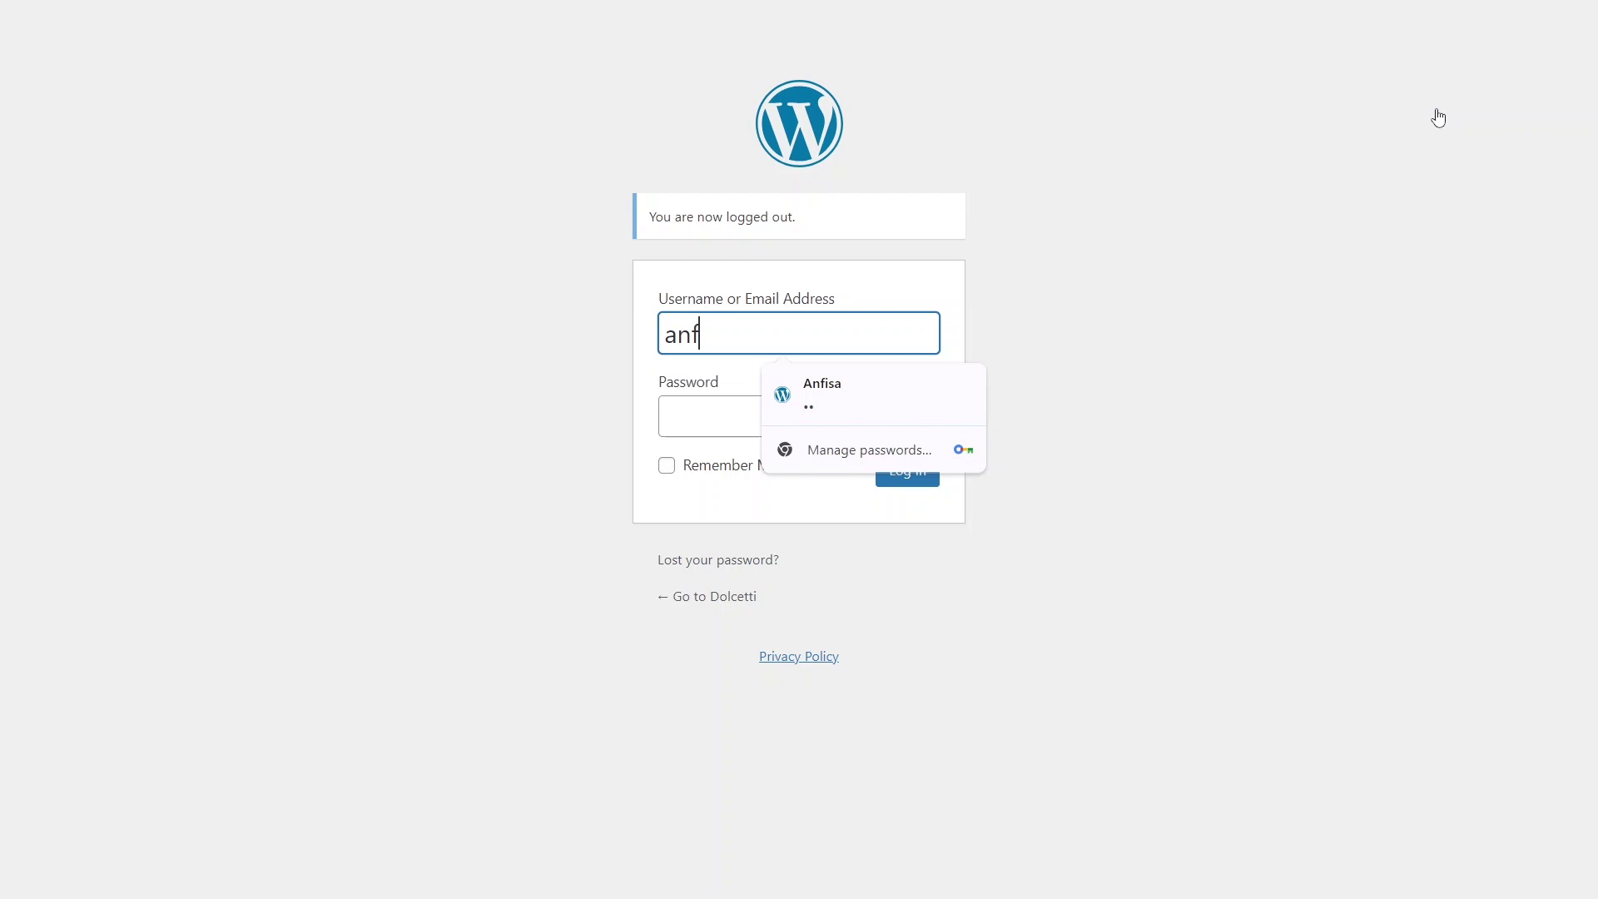
text(f)
key(Down)
key(Return)
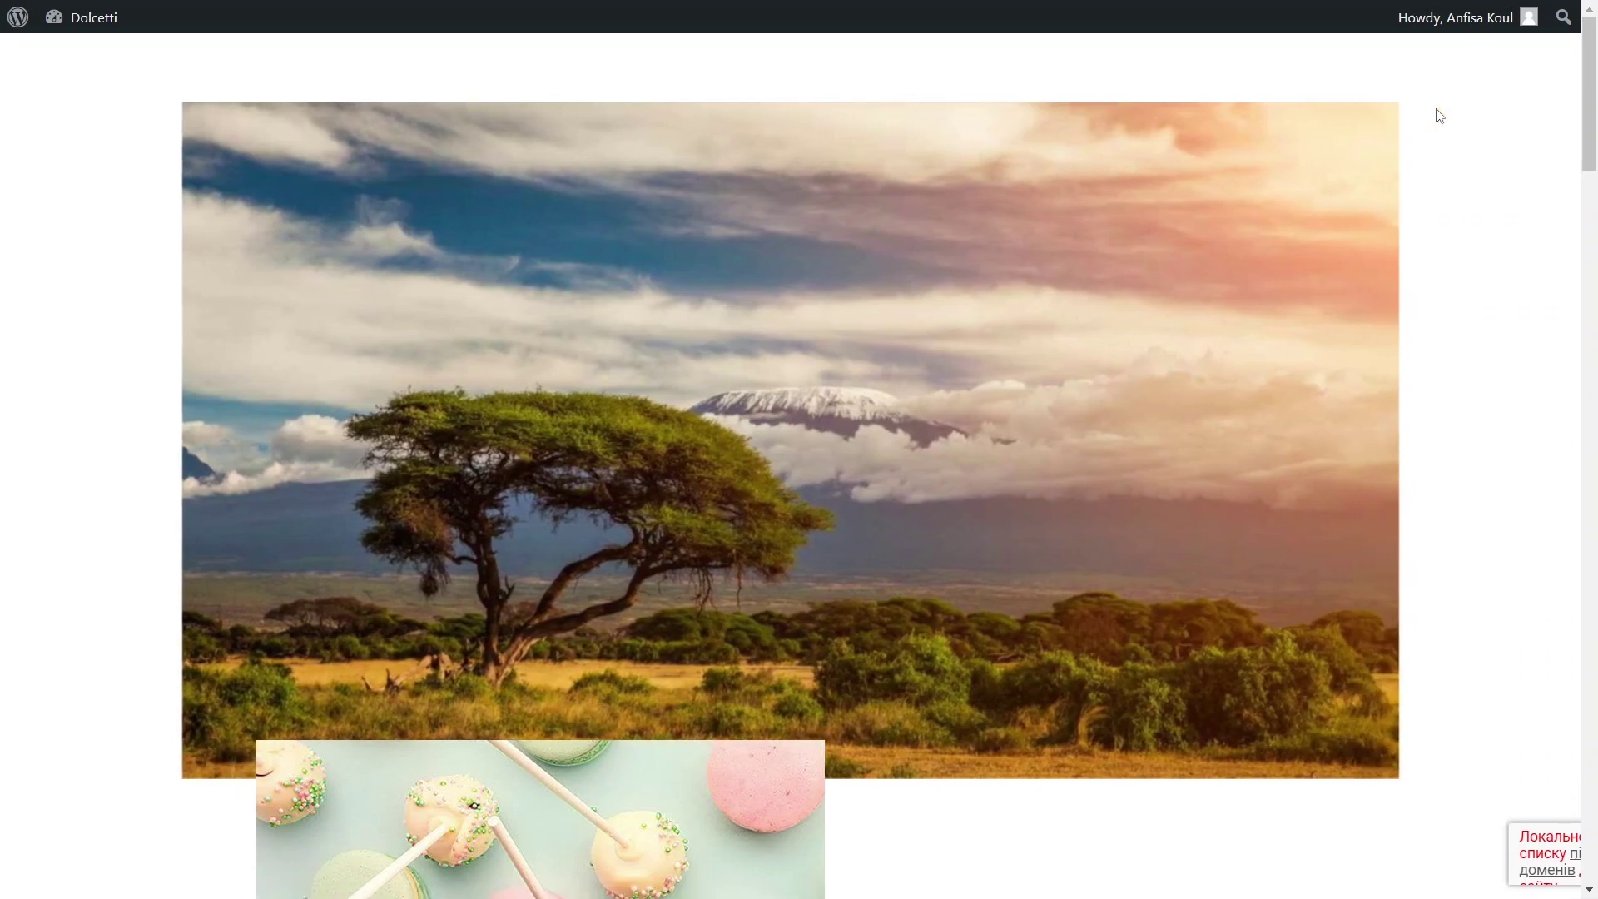
Step: Scroll down to Our Courses and open the Beginner Basics registration form
scroll(1439, 116, down, 10)
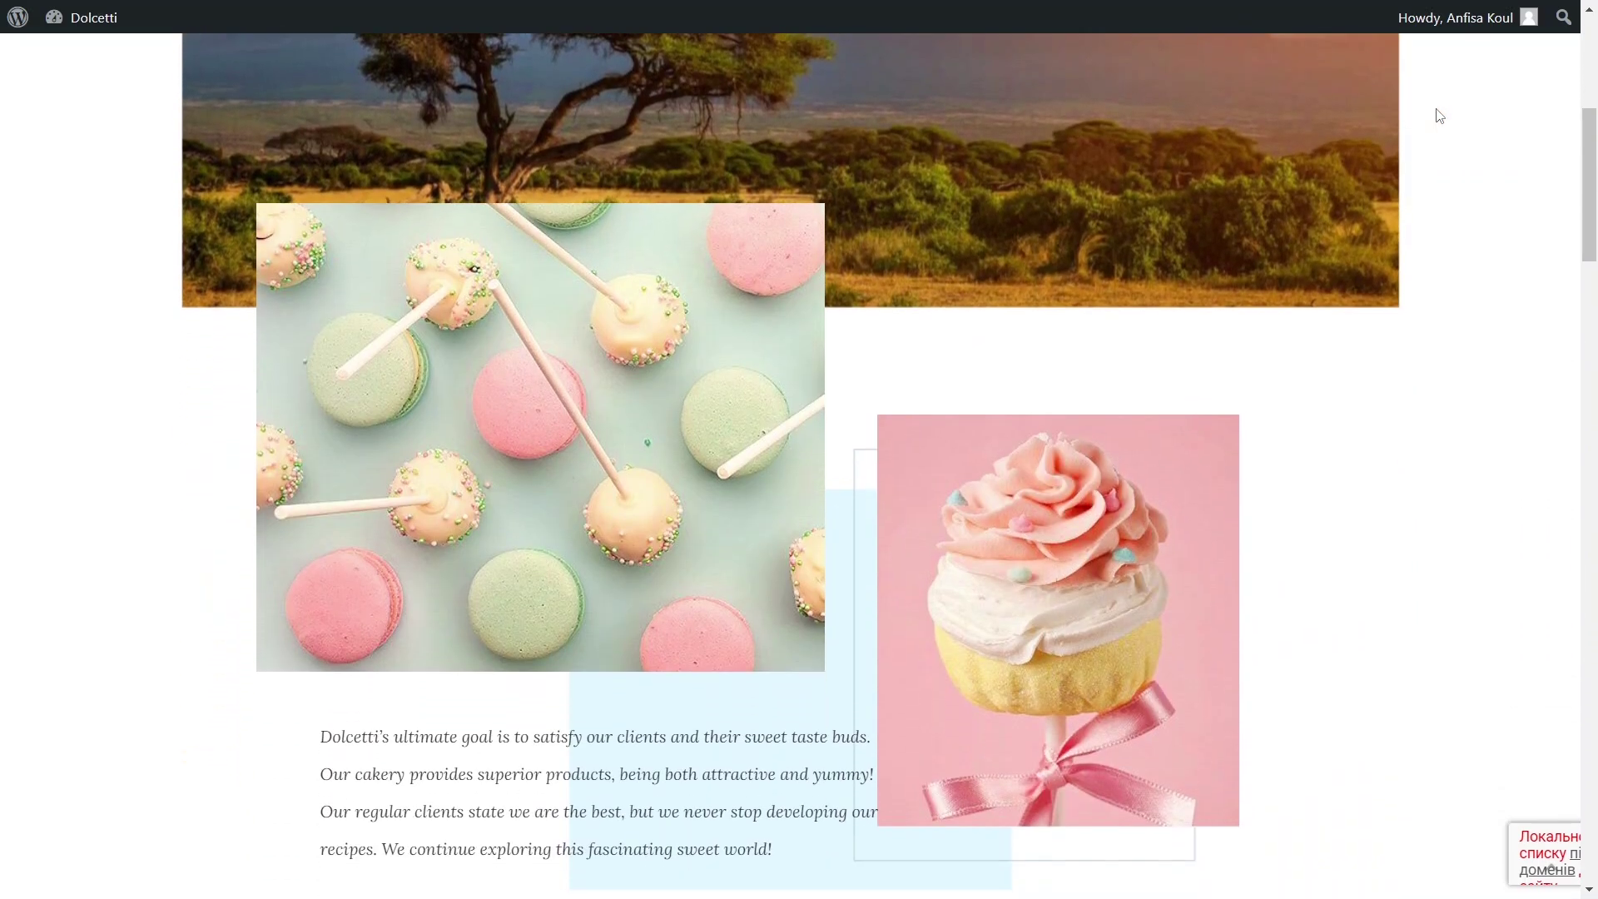
scroll(1440, 116, down, 7)
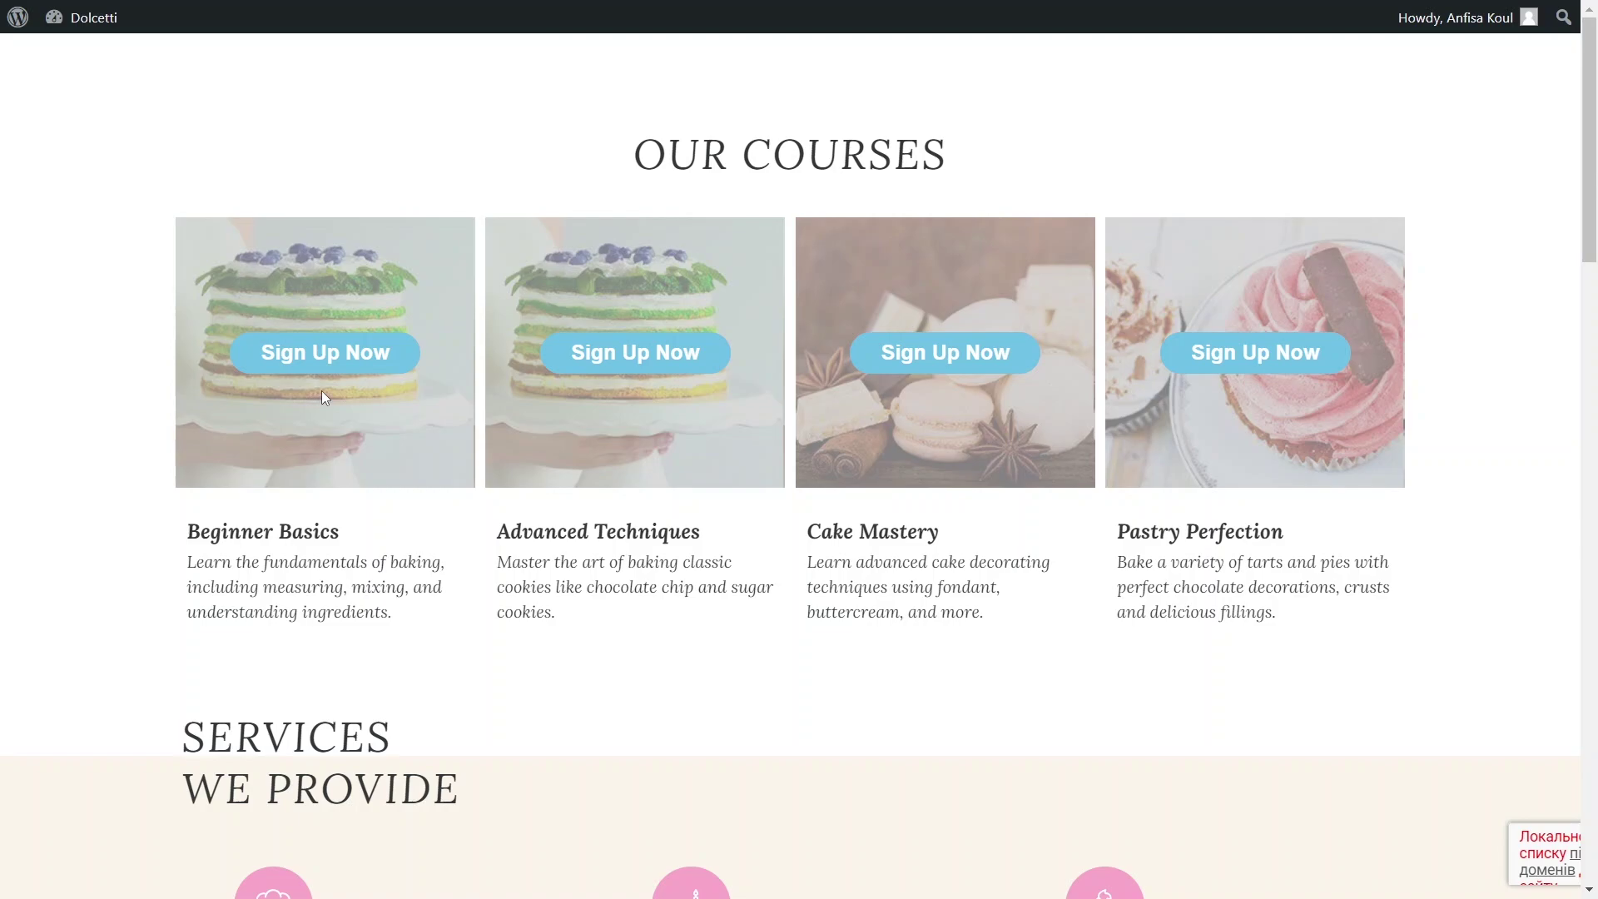
click(341, 365)
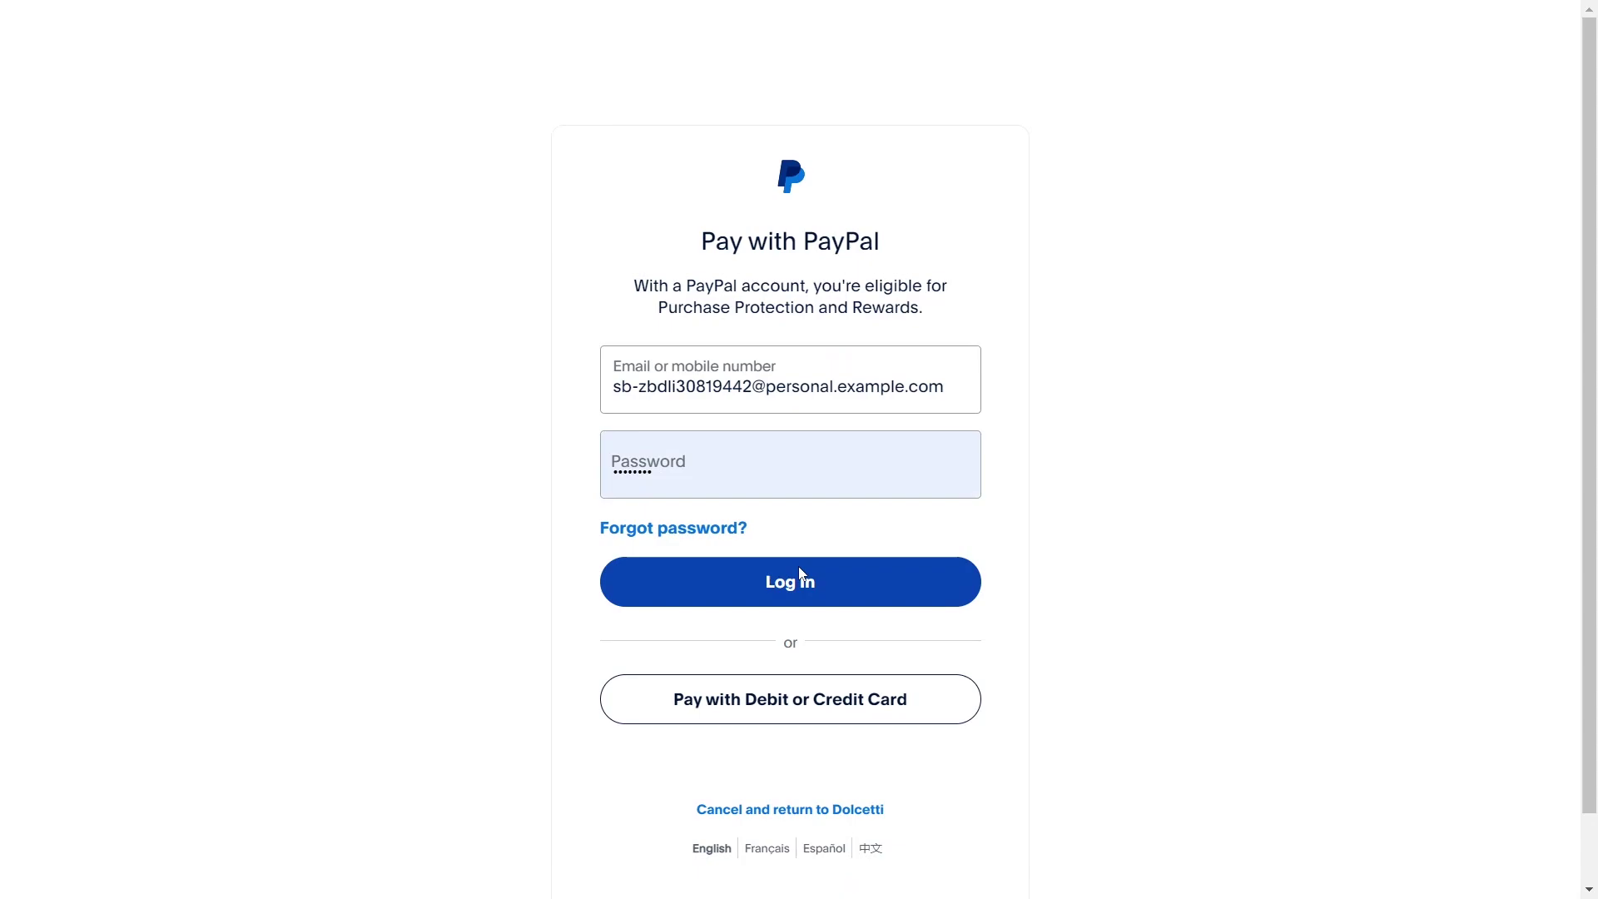
Step: Log in to PayPal, continue with the payment method, and agree to the $75.00 USD subscription
click(797, 572)
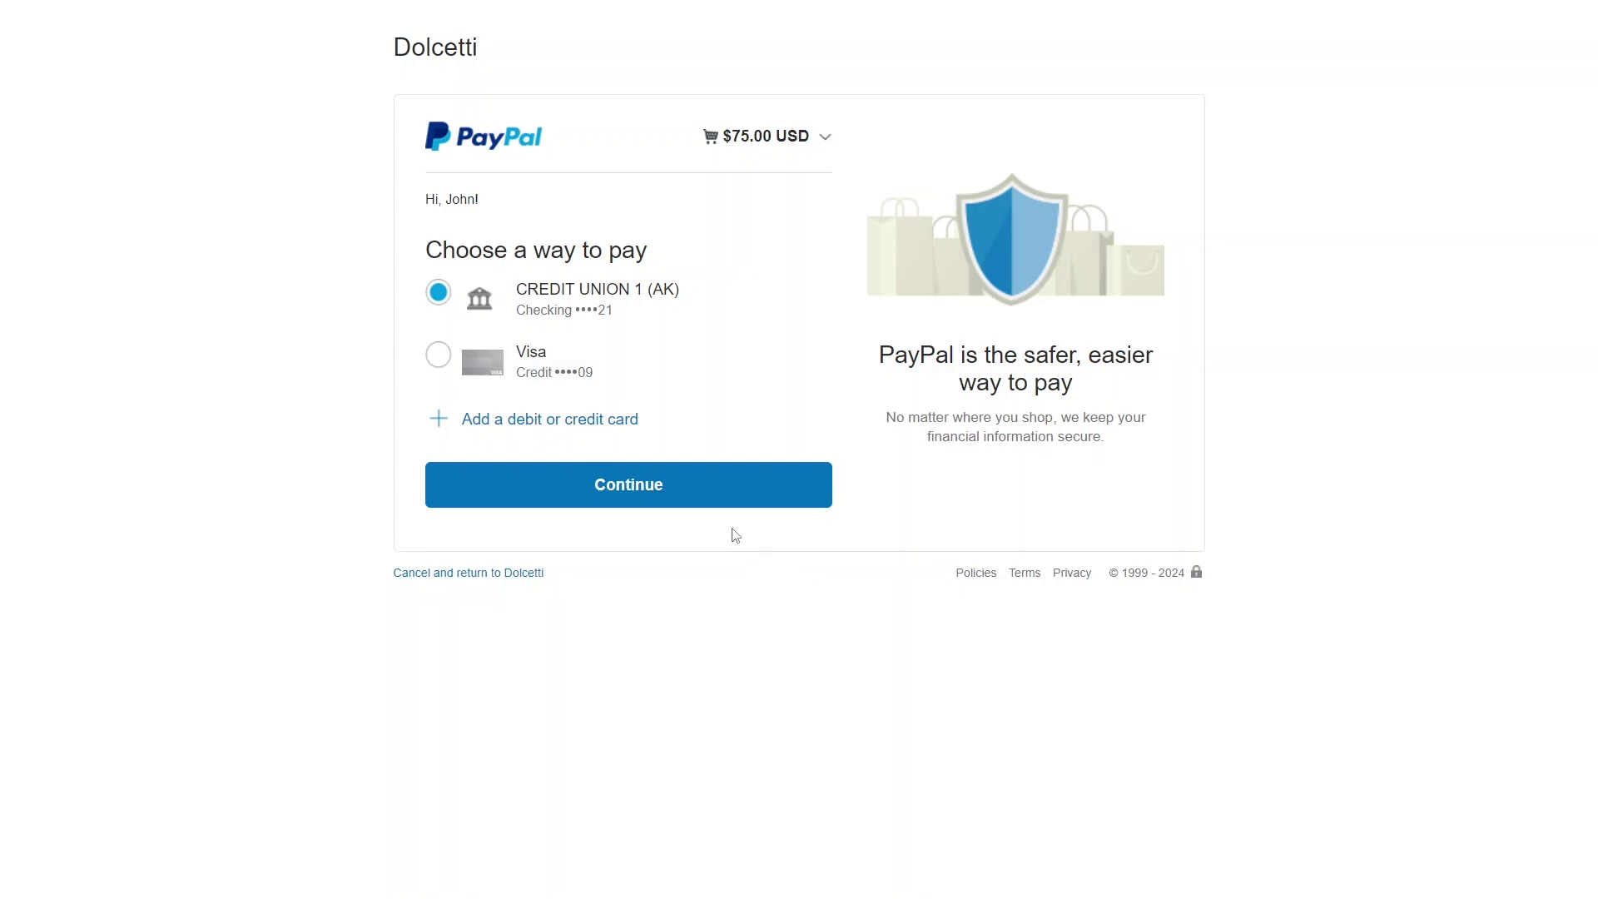
click(707, 498)
click(714, 638)
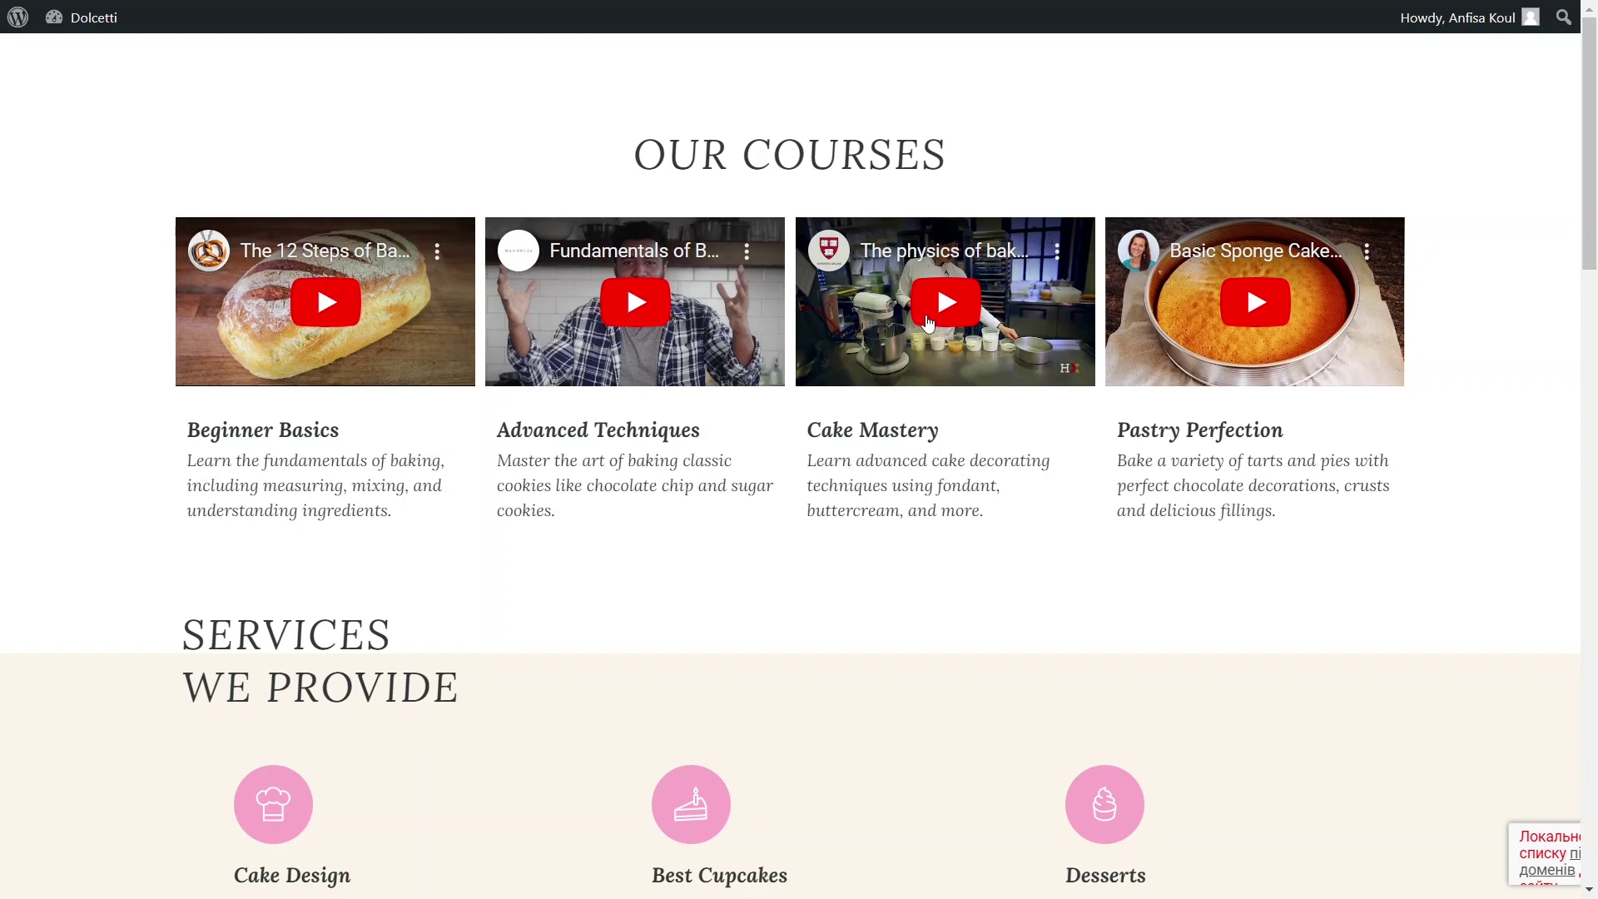
Step: Play the Advanced Techniques, Beginner Basics and Cake Mastery course videos
click(638, 309)
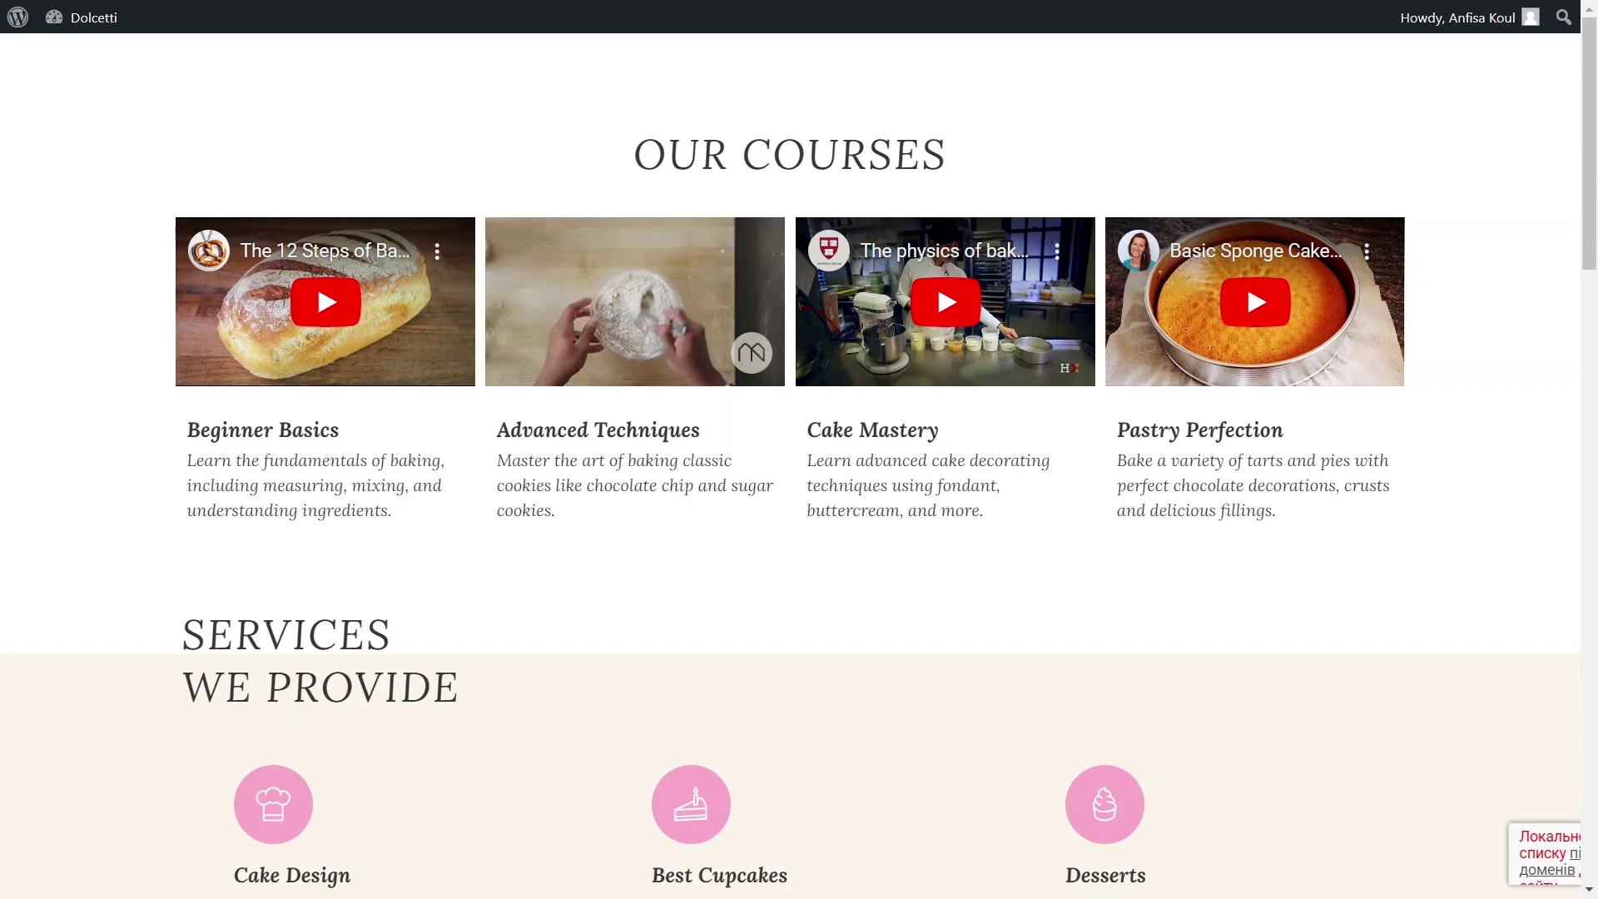
click(329, 303)
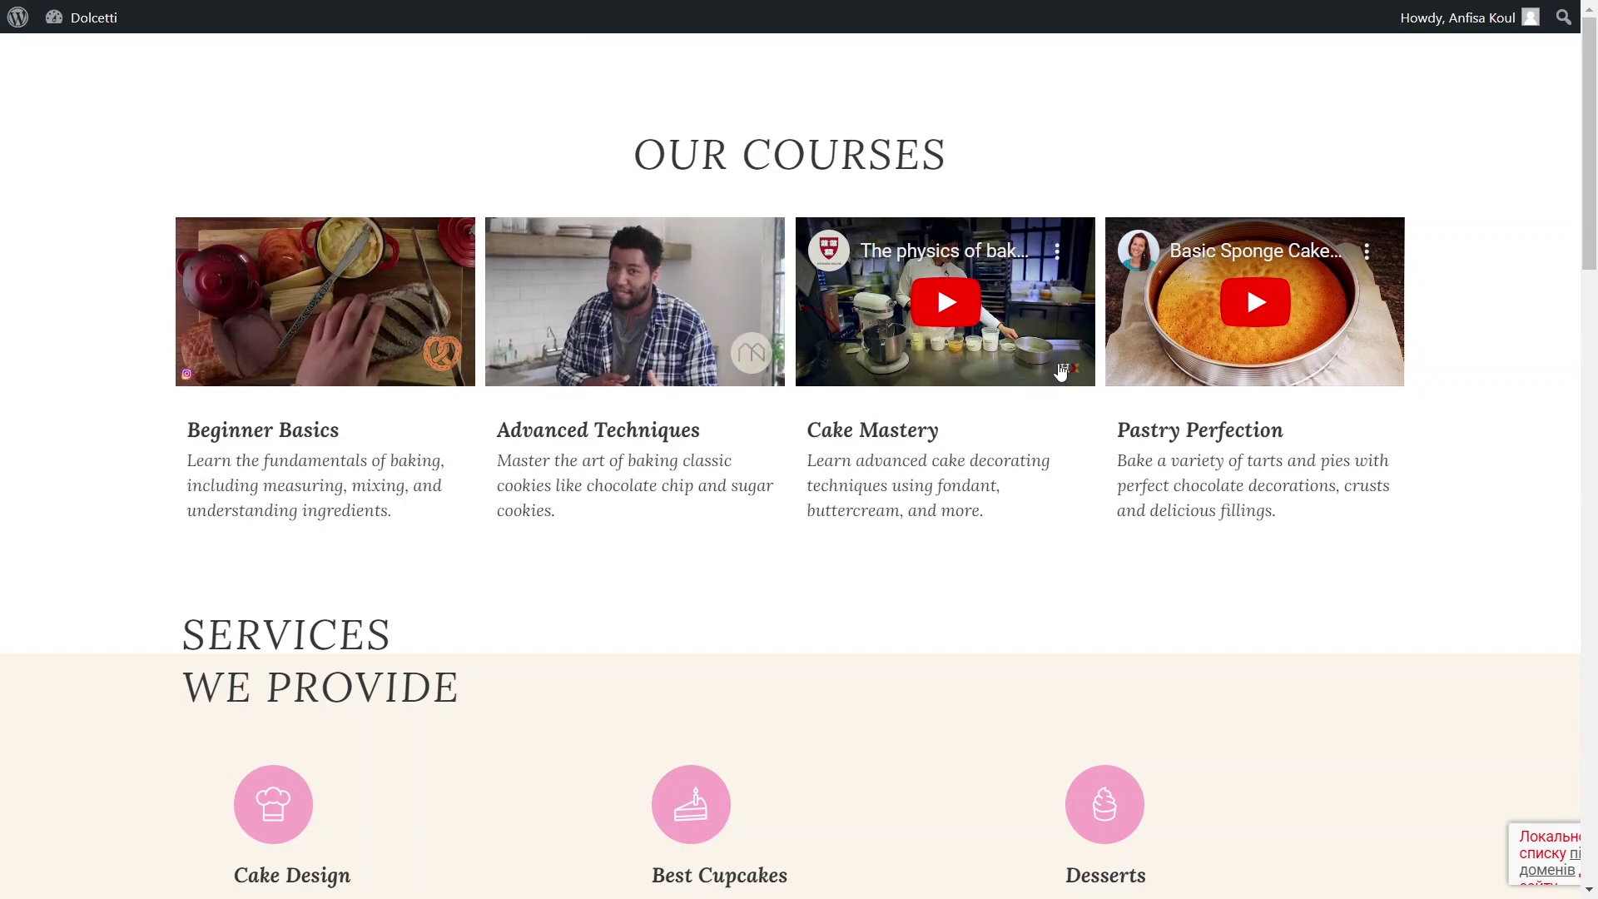
click(944, 312)
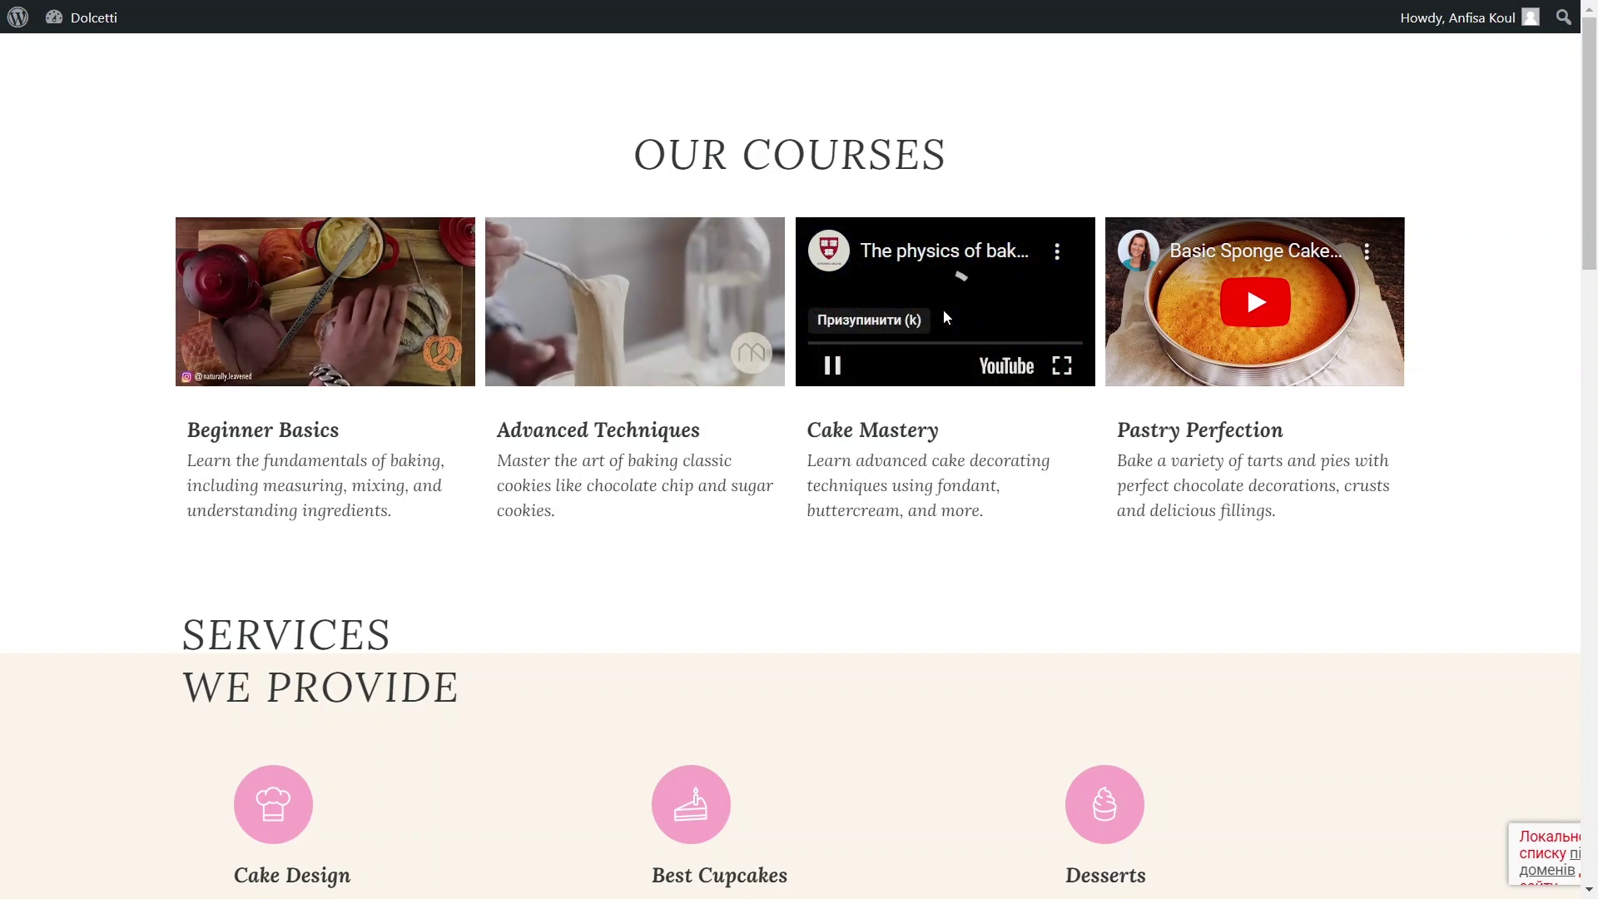